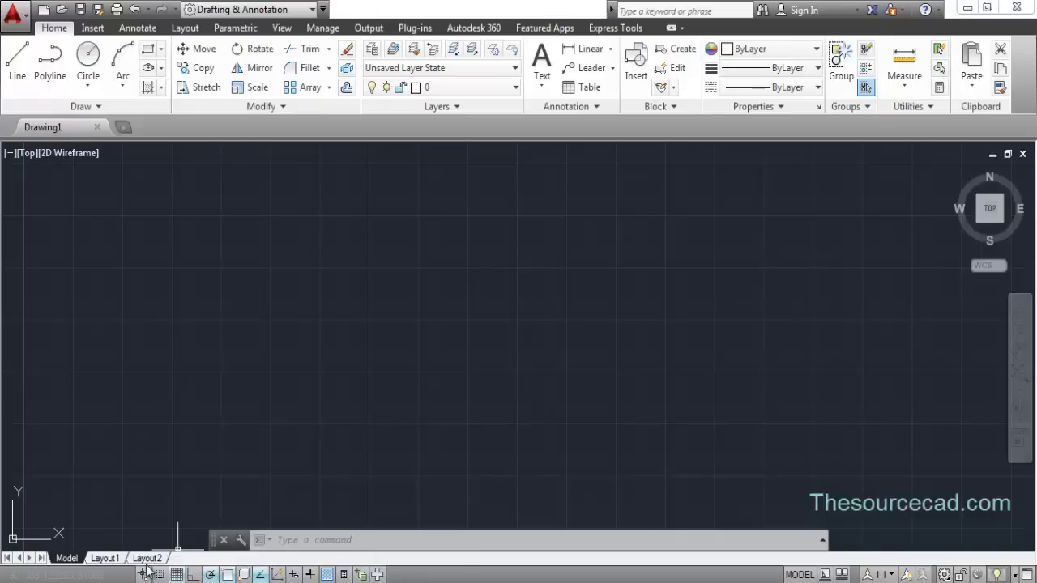
Switch the status bar toggles from icons to text labels and back to icons, two times over.
right_click(328, 575)
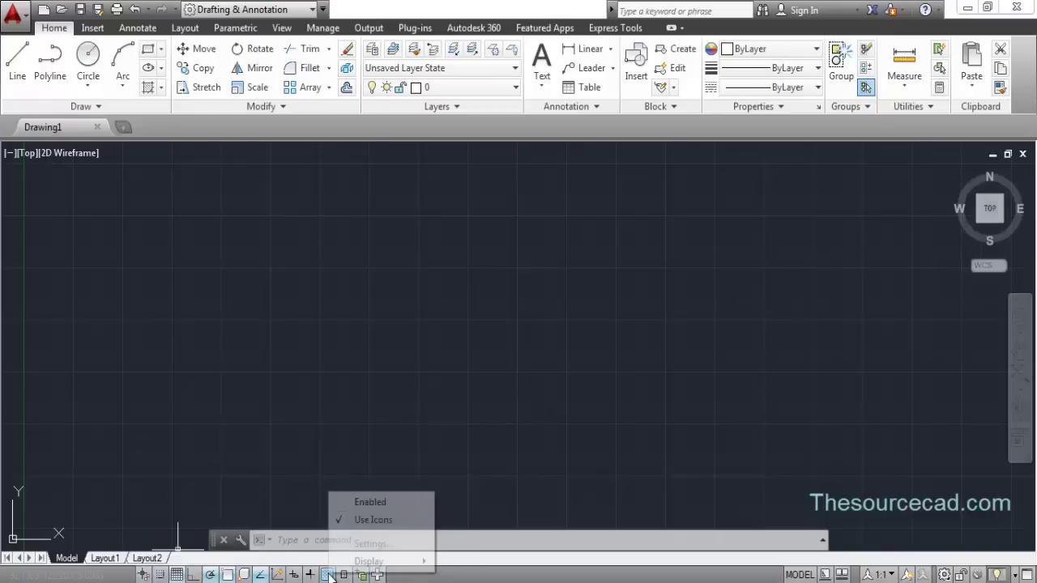
click(346, 522)
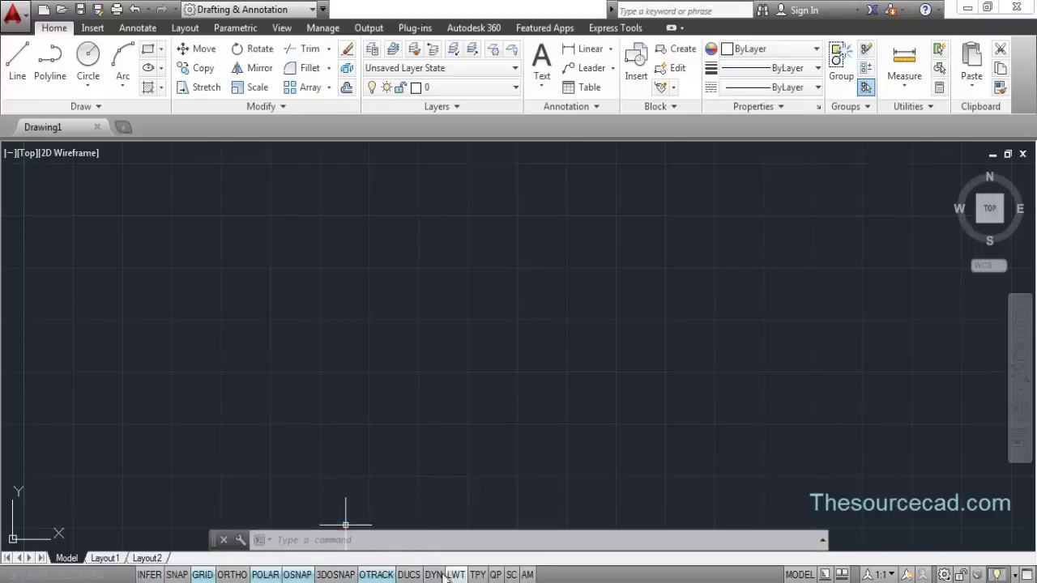
right_click(296, 575)
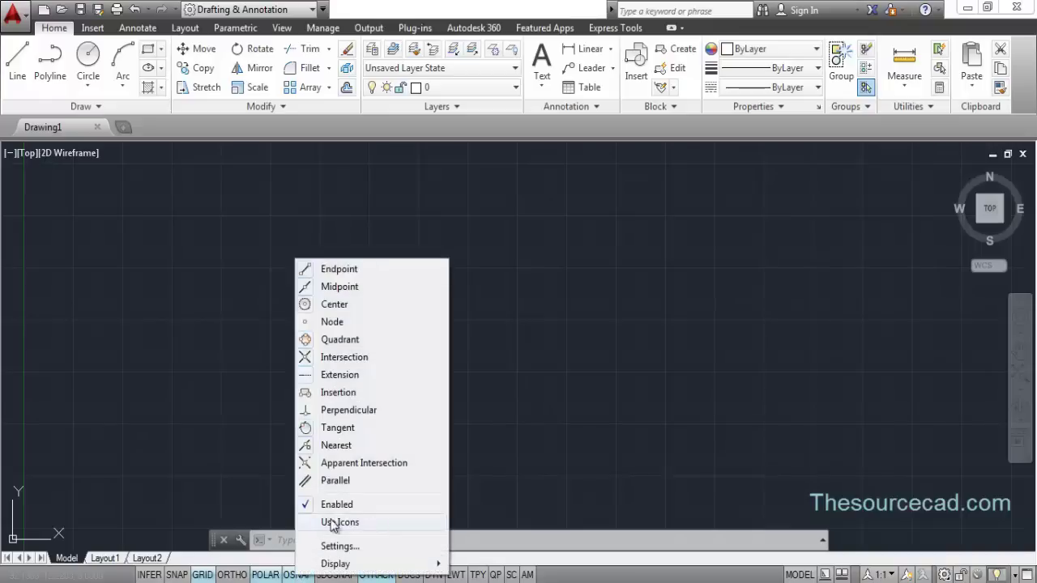
click(368, 522)
right_click(342, 573)
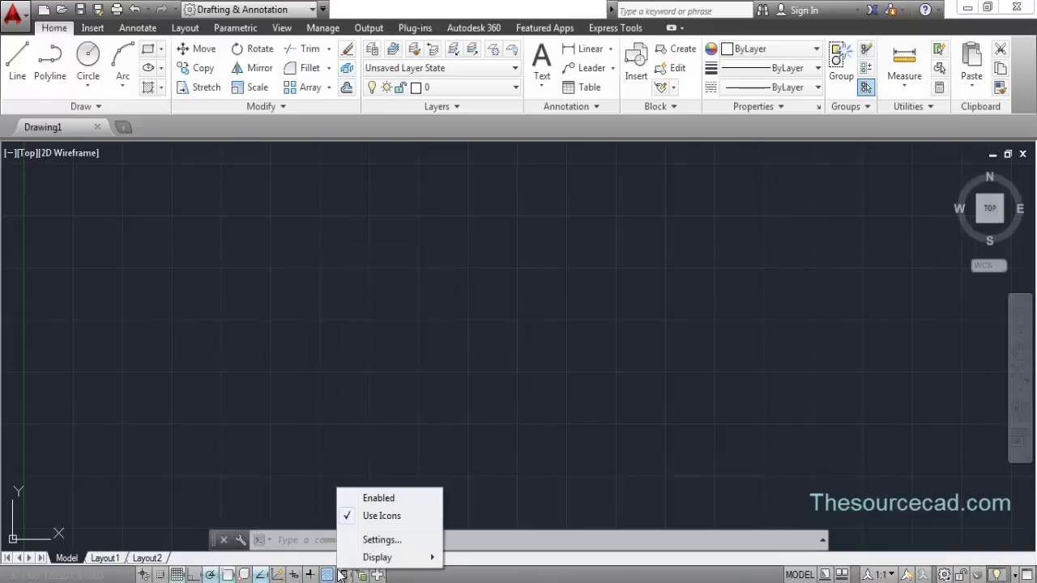
click(389, 524)
right_click(444, 574)
click(470, 521)
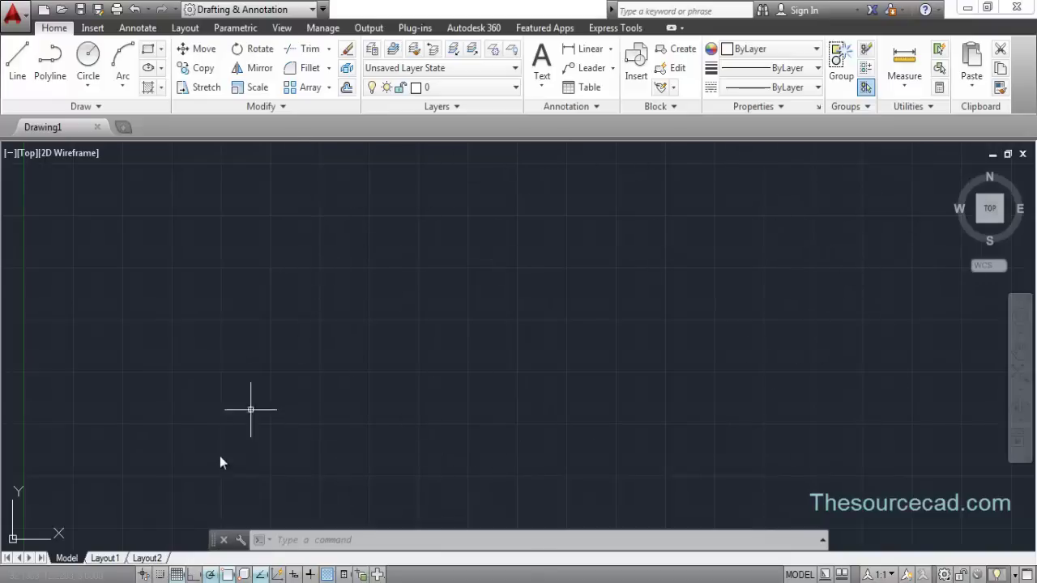
Turn the grid display off and back on.
click(177, 575)
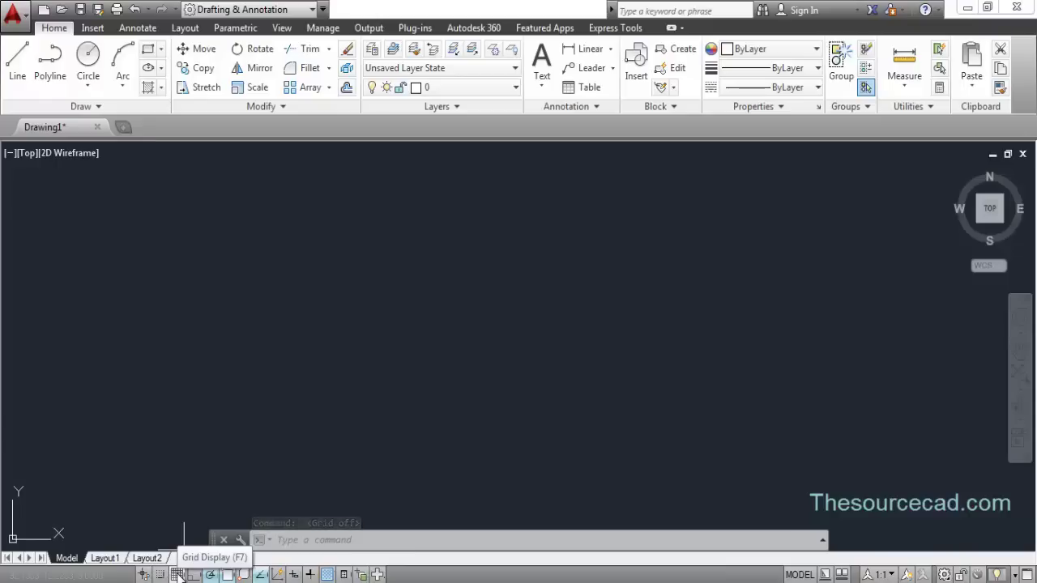
click(177, 574)
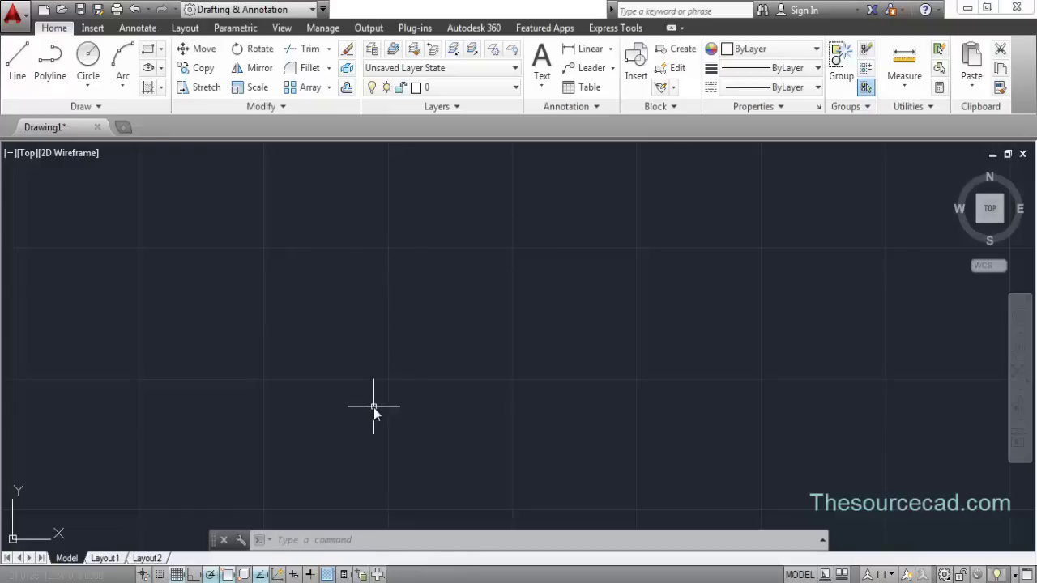
Set the grid's major line frequency to every 6 lines in the drafting settings.
right_click(177, 574)
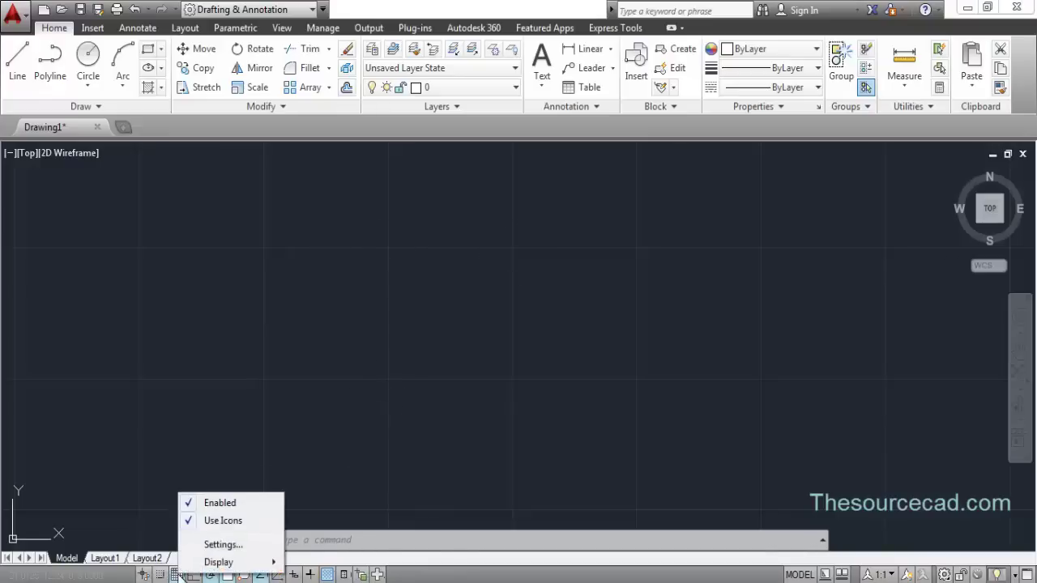
click(217, 544)
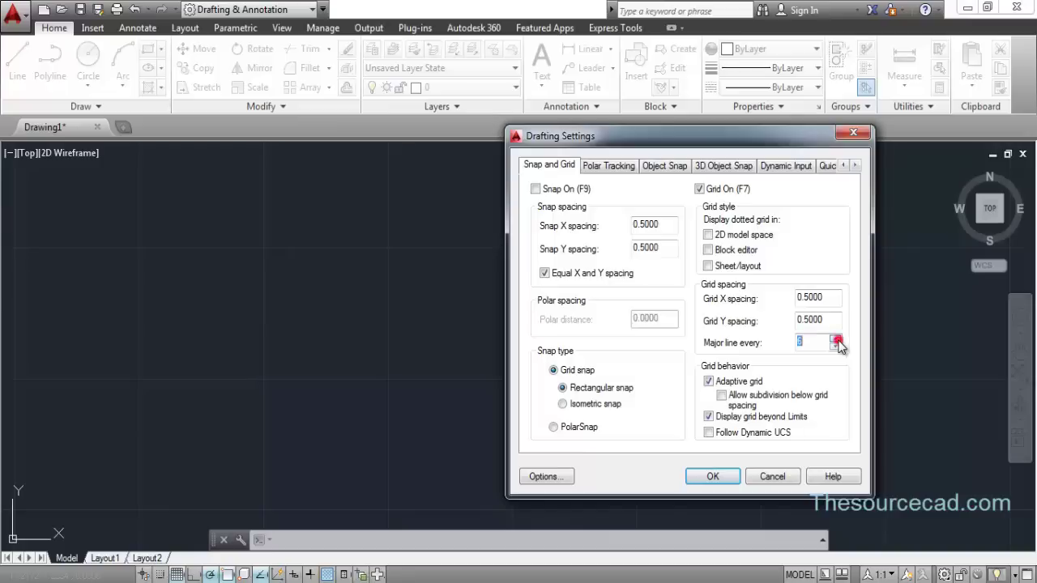
click(706, 477)
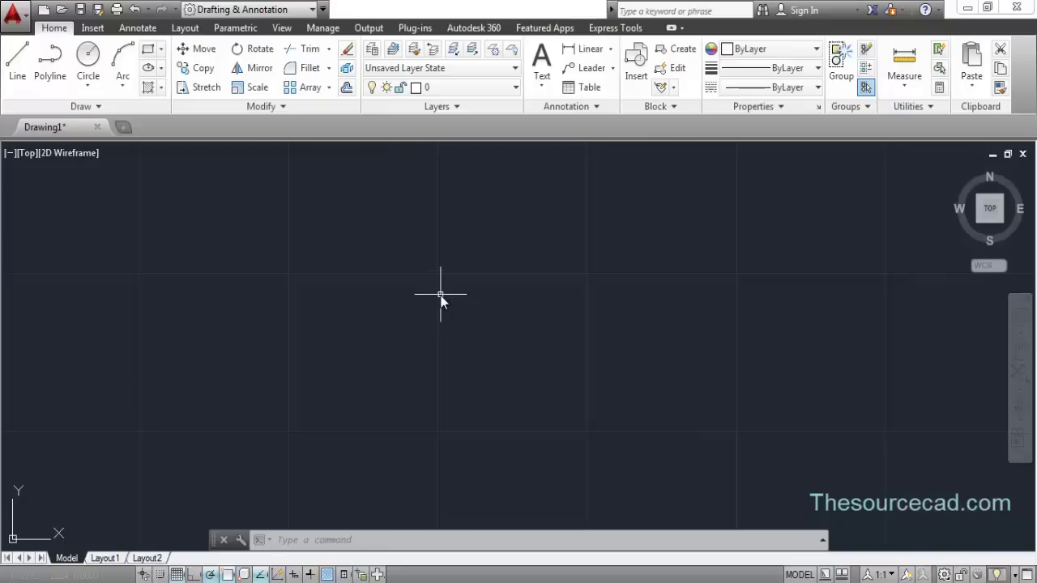
scroll(444, 286, up, 3)
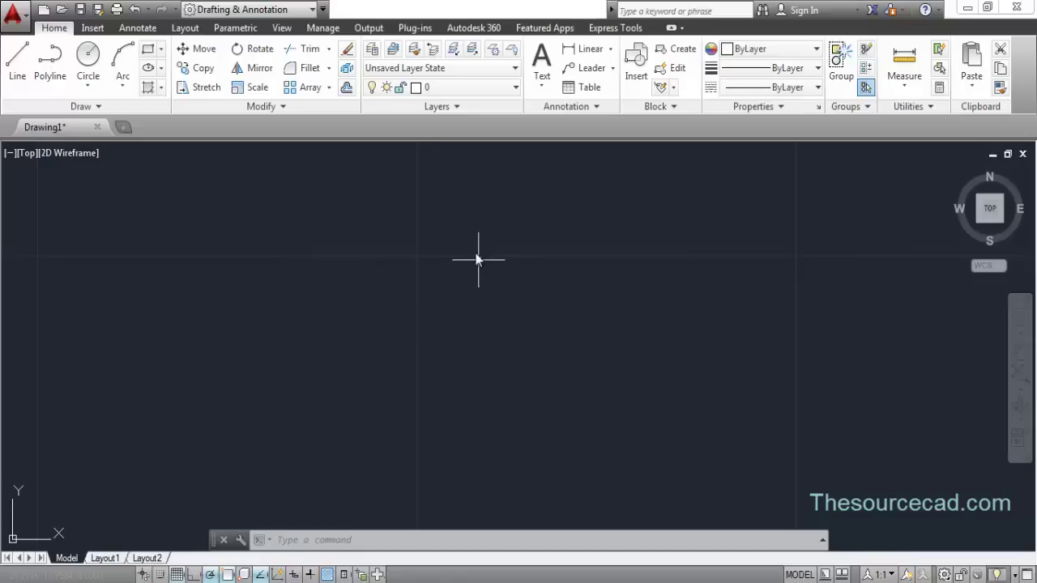
Set the grid X and Y spacing to 1 in the drafting settings.
right_click(178, 574)
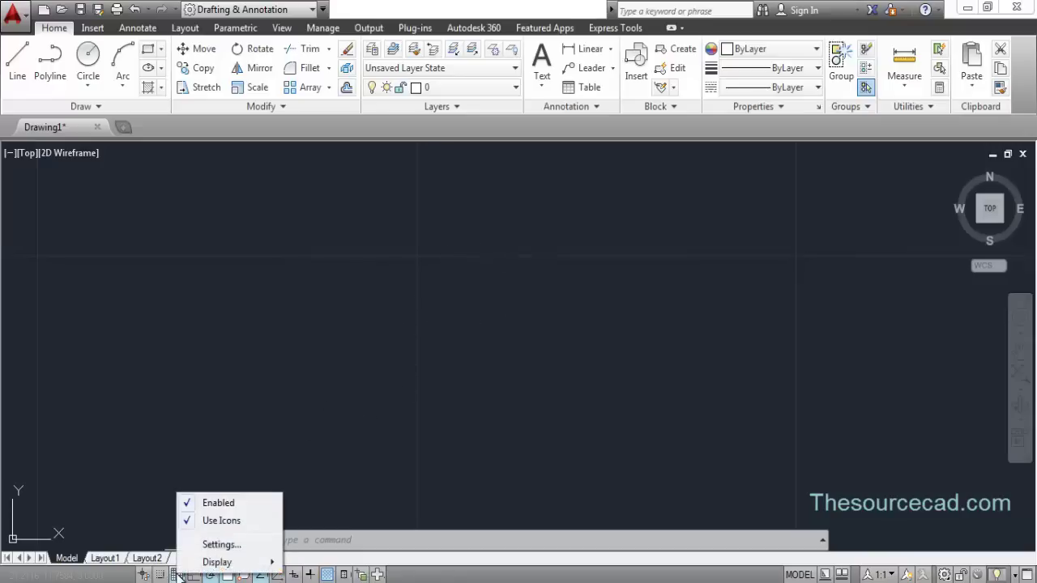
click(214, 545)
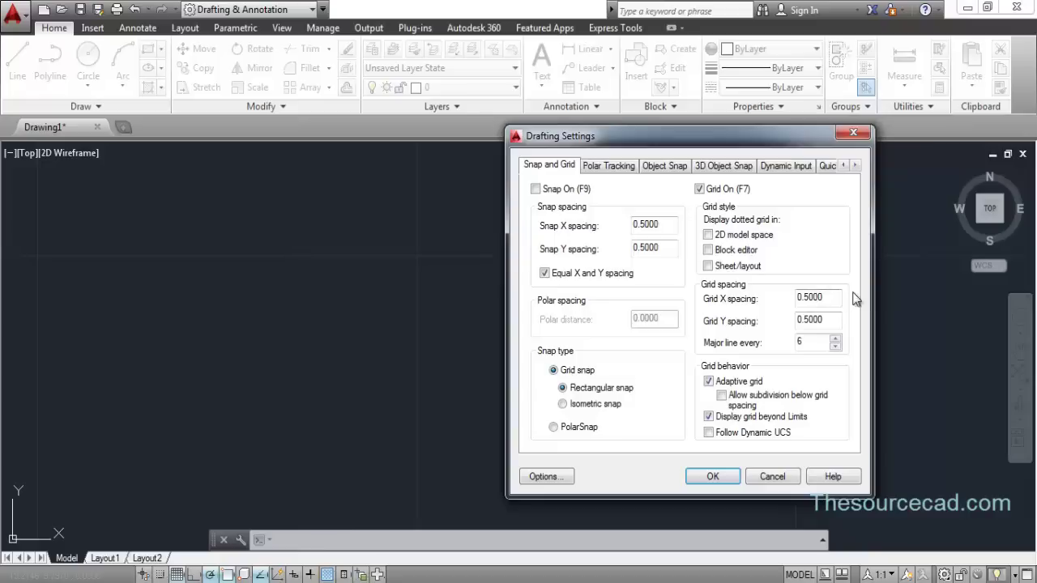
double_click(827, 300)
text(1)
key(Tab)
click(711, 477)
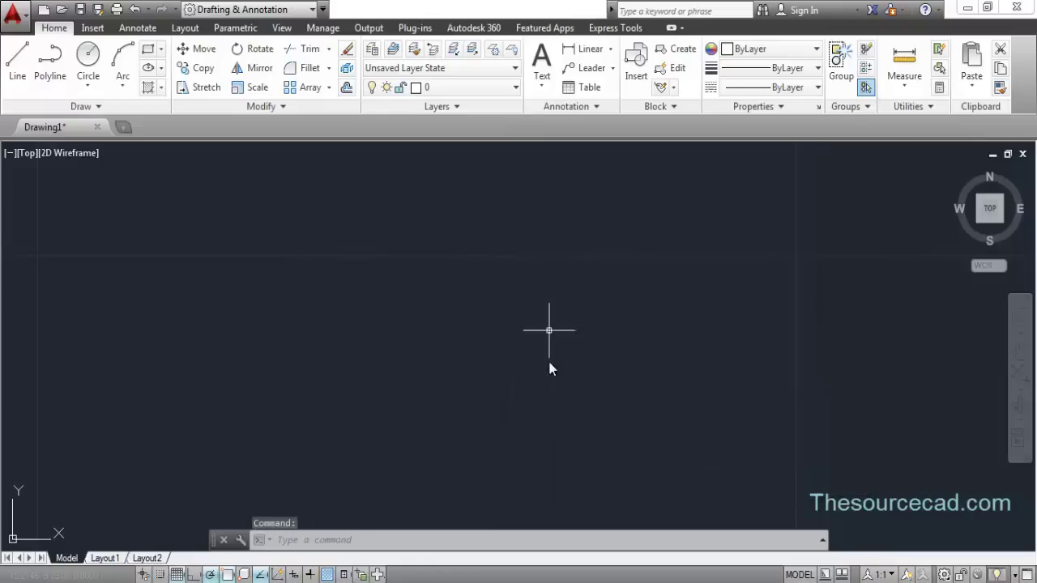
Restore the grid X and Y spacing to 0.5 in the drafting settings.
right_click(176, 574)
click(216, 545)
double_click(833, 298)
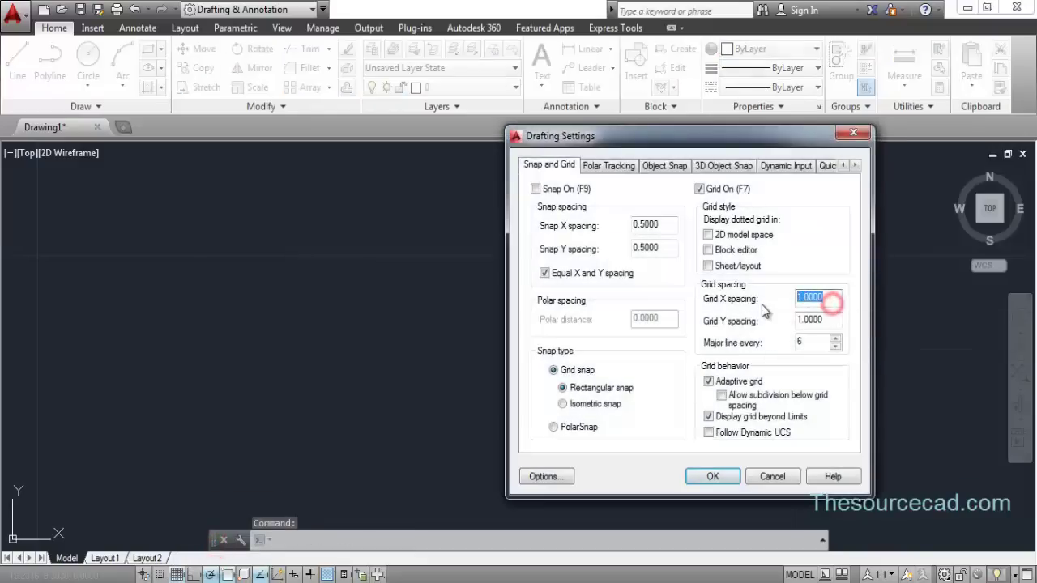
text(0.5)
key(Return)
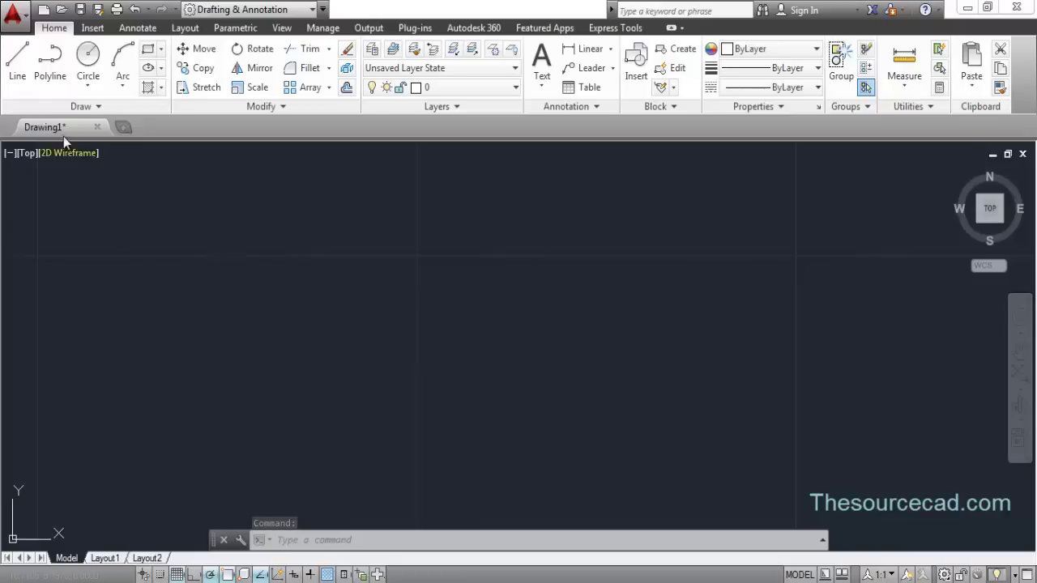
Draw a closed freehand triangle from three line segments with snap mode off.
click(25, 60)
click(271, 402)
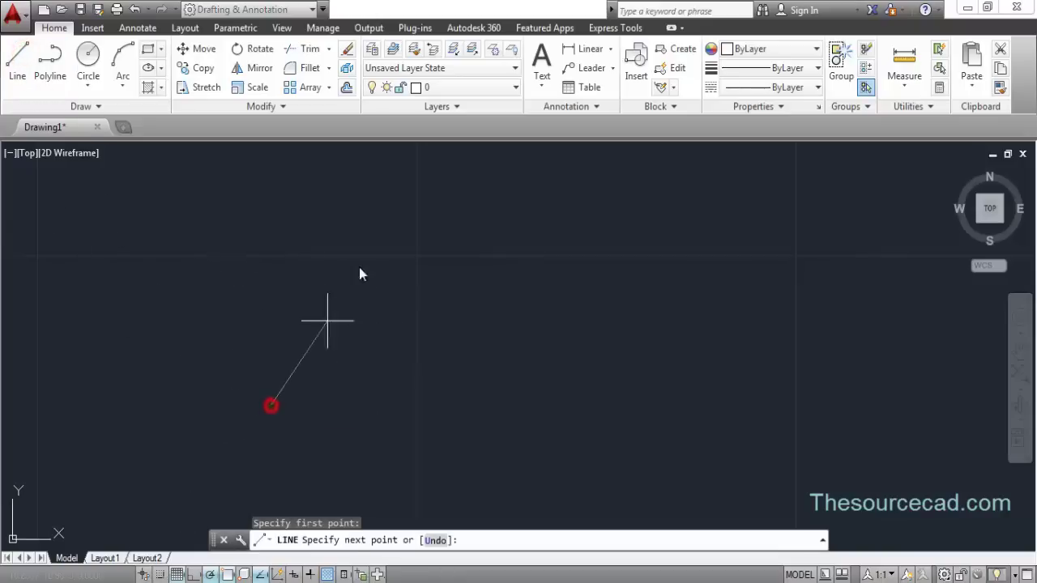
click(374, 236)
click(462, 433)
click(274, 405)
right_click(333, 353)
click(378, 360)
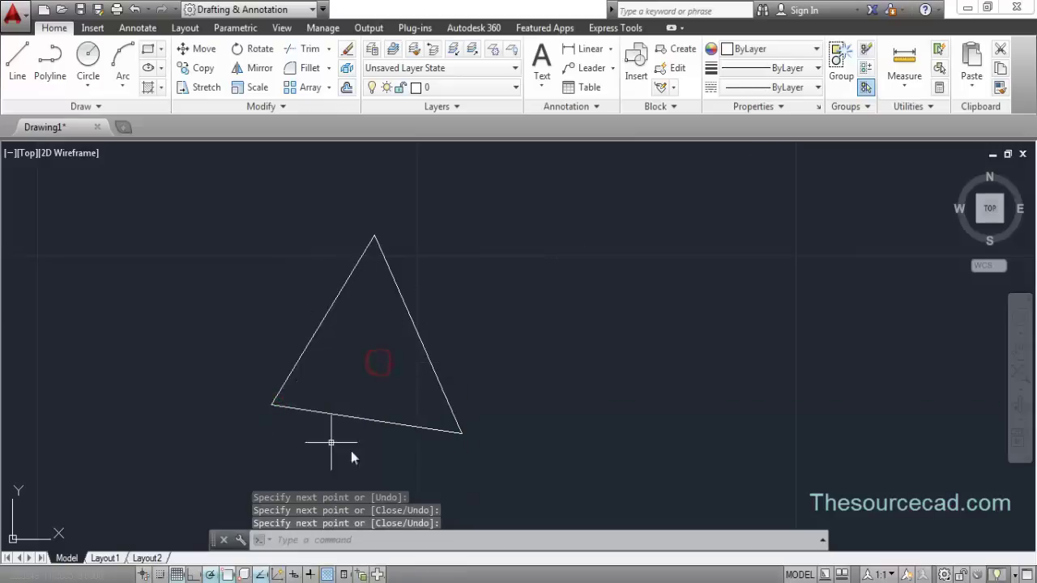
Turn on snap mode and draw a second closed triangle with a horizontal base beside the first, using snapped line points.
mouse_move(502, 345)
middle_down()
mouse_move(375, 340)
mouse_move(317, 292)
mouse_move(217, 447)
middle_up()
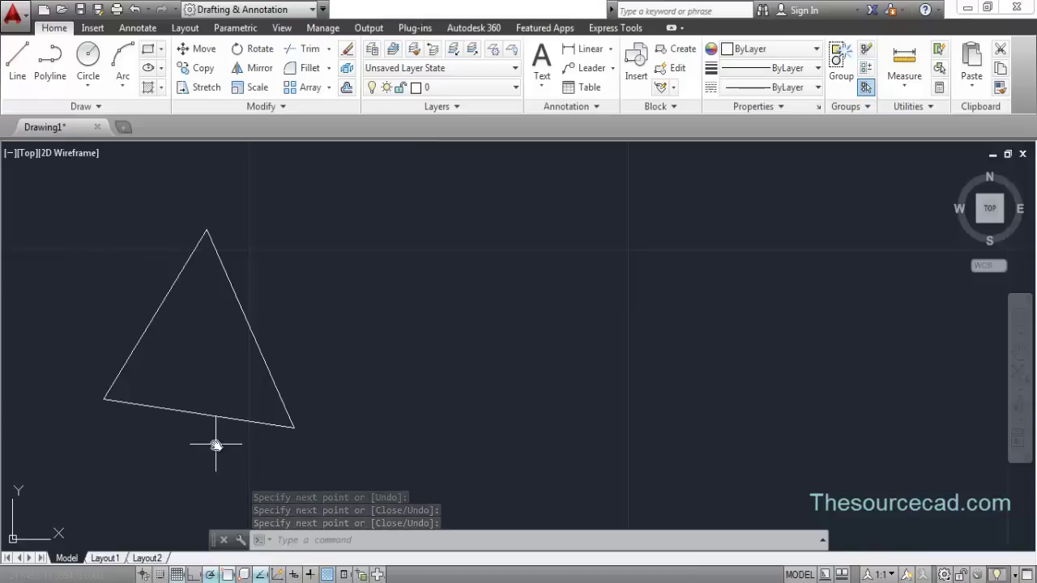
click(160, 574)
click(17, 65)
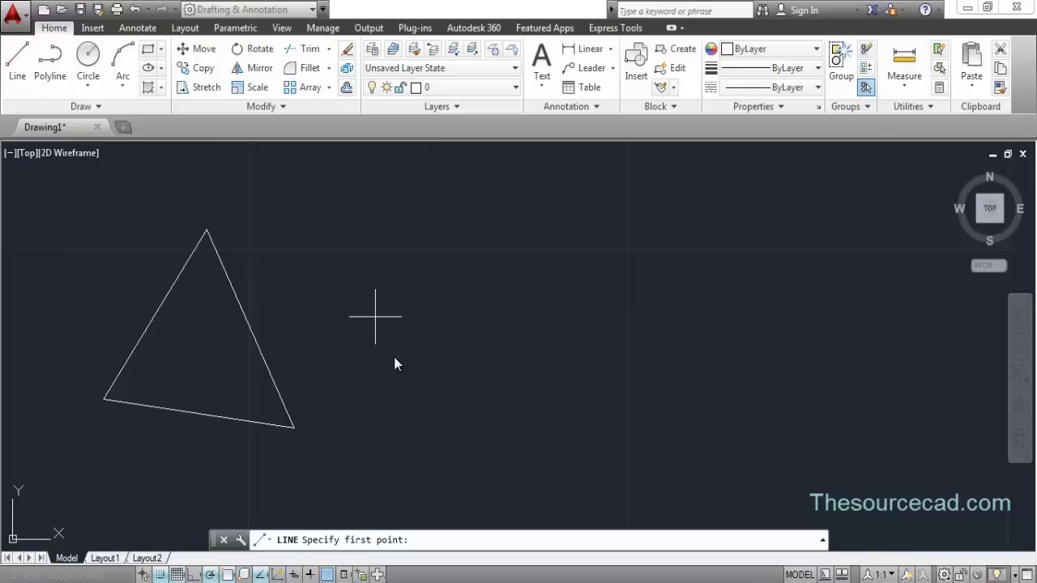
click(383, 323)
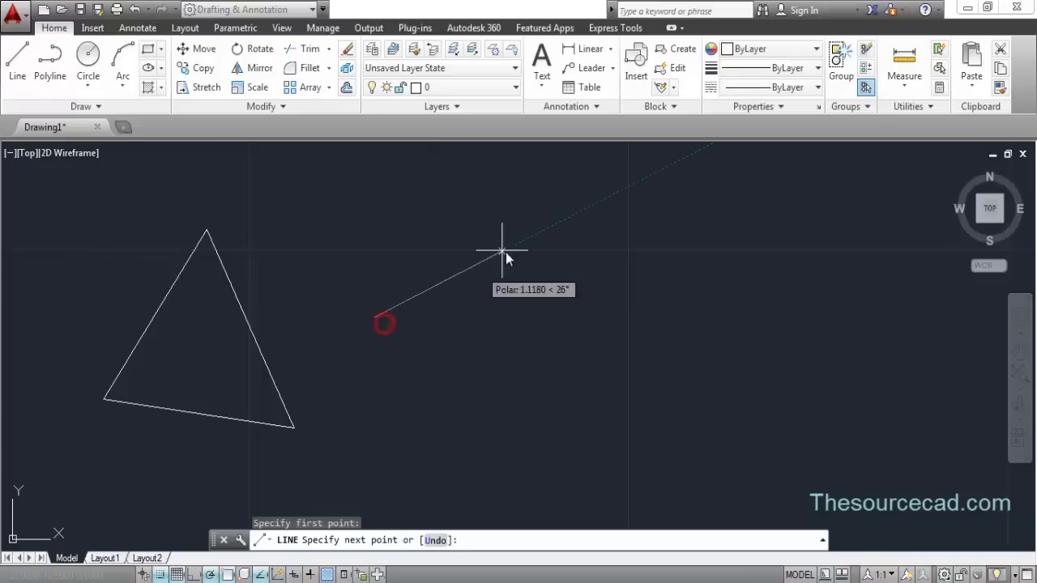
click(583, 214)
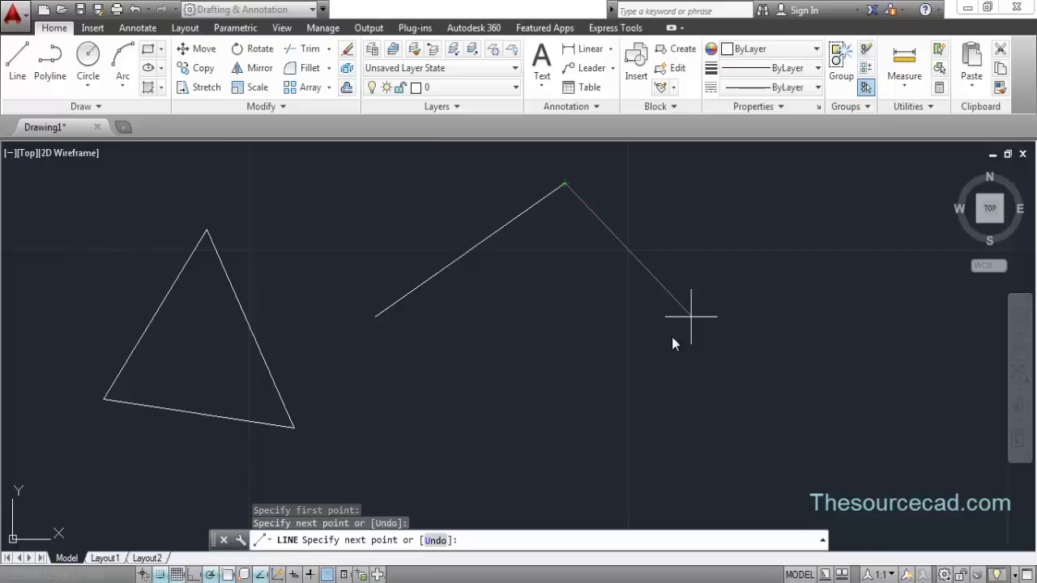
click(671, 341)
click(383, 341)
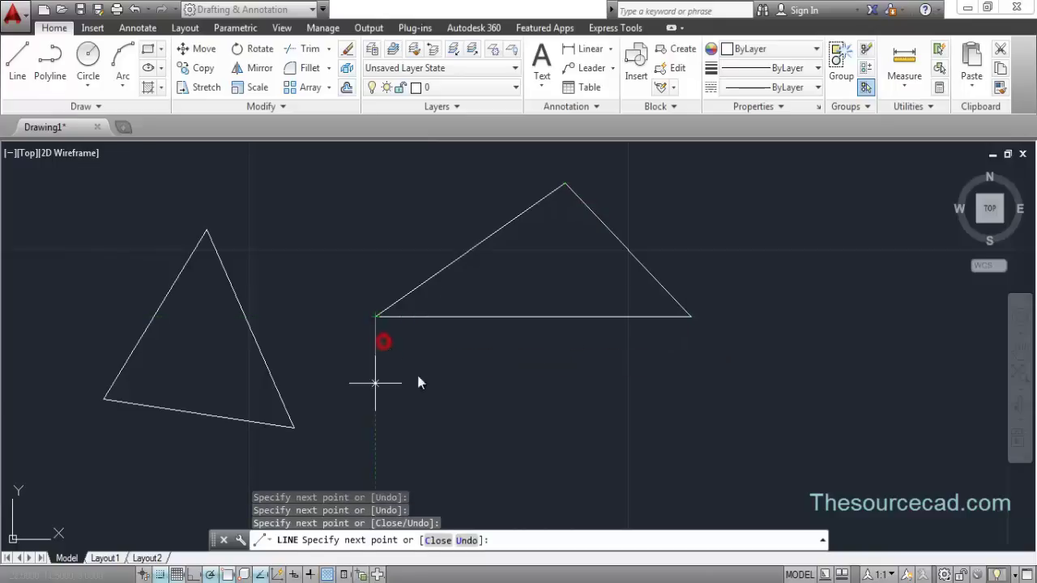
right_click(496, 382)
click(557, 188)
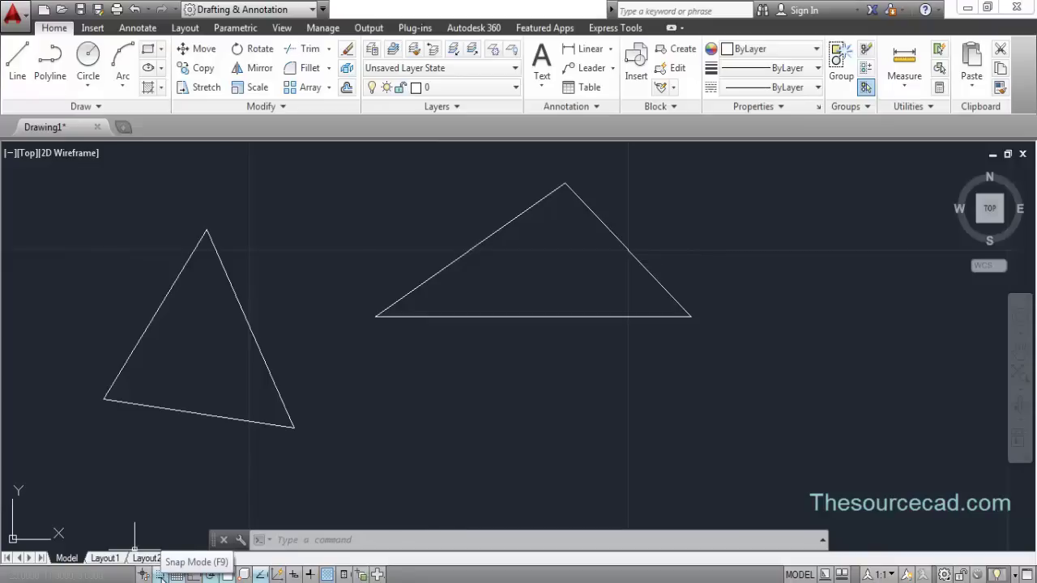
Set the snap X and Y spacing to 1 in the drafting settings, keeping equal X and Y spacing.
right_click(160, 574)
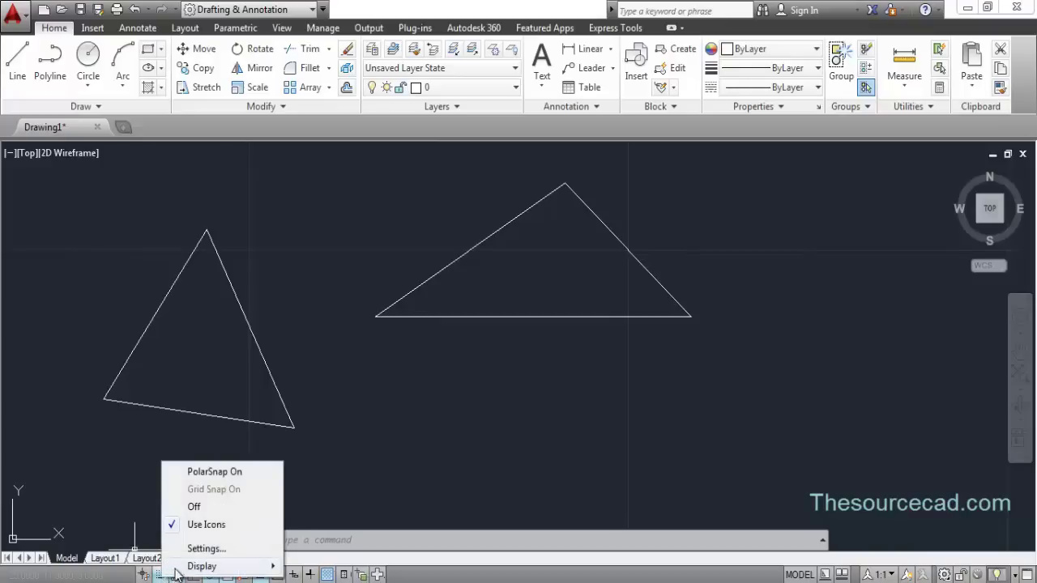
click(209, 546)
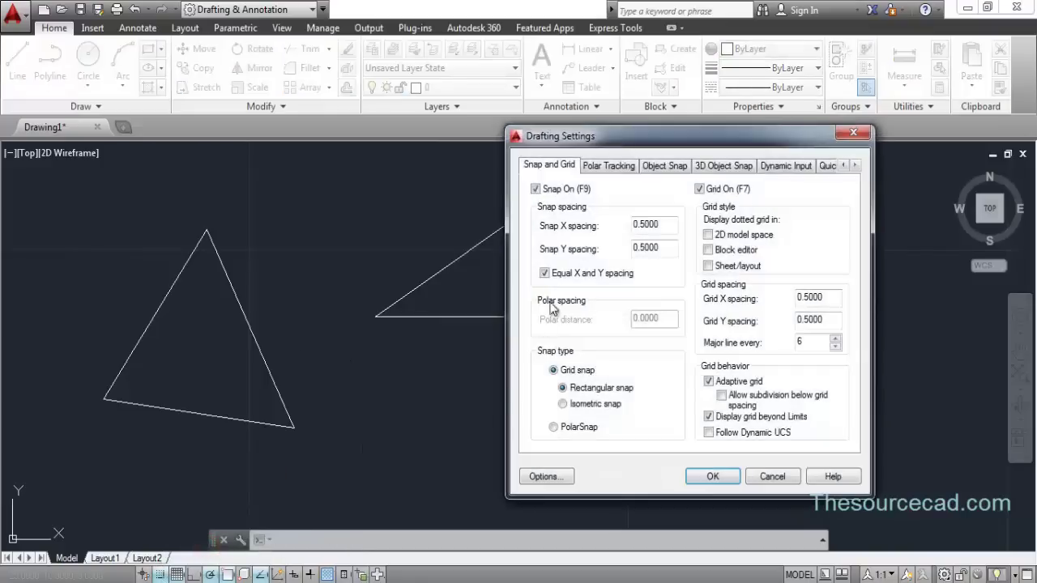
mouse_move(621, 273)
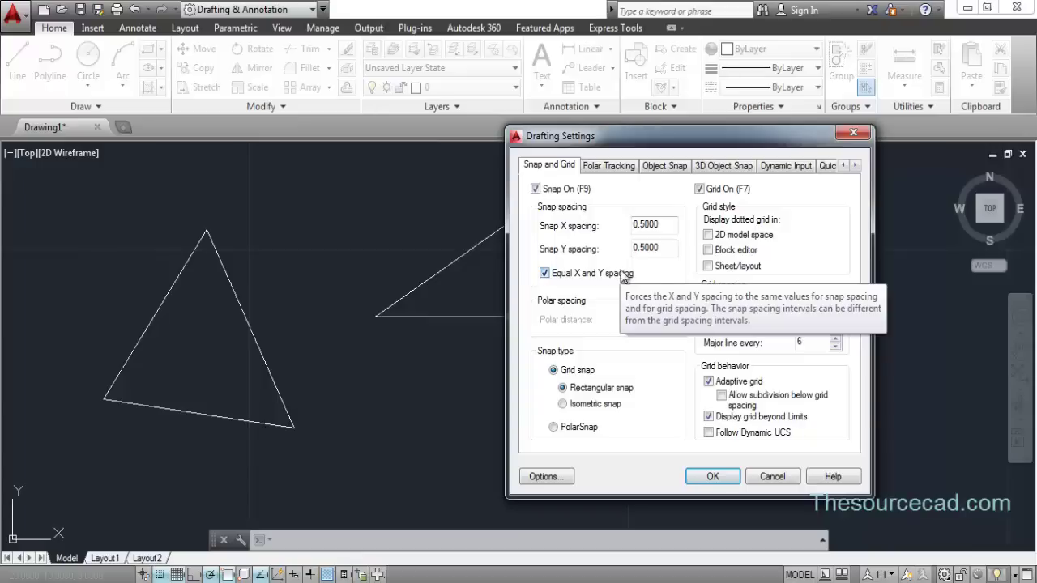
mouse_move(640, 225)
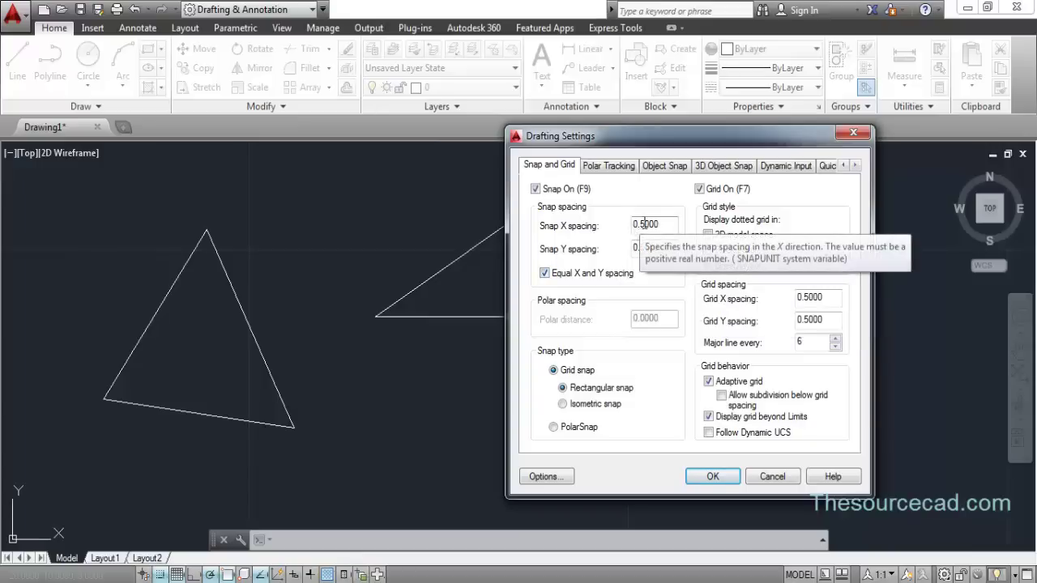
drag(665, 224, 628, 224)
click(667, 227)
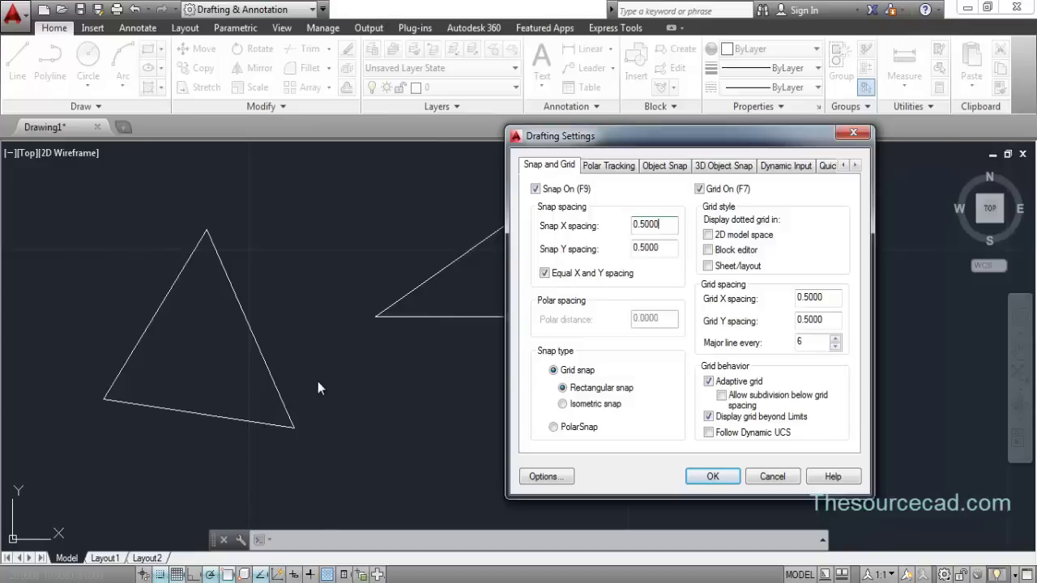
click(669, 224)
double_click(664, 225)
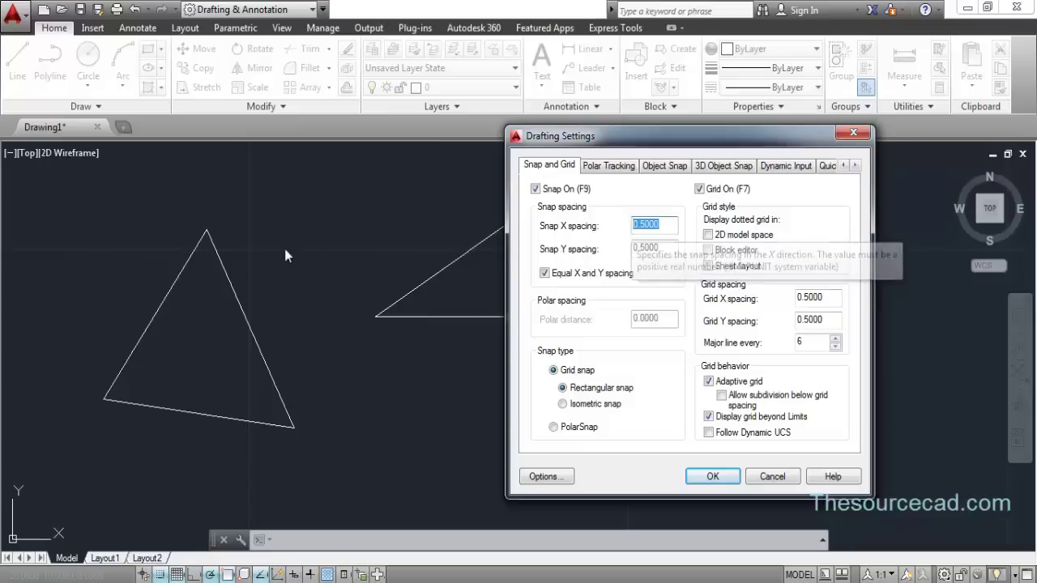
text(1)
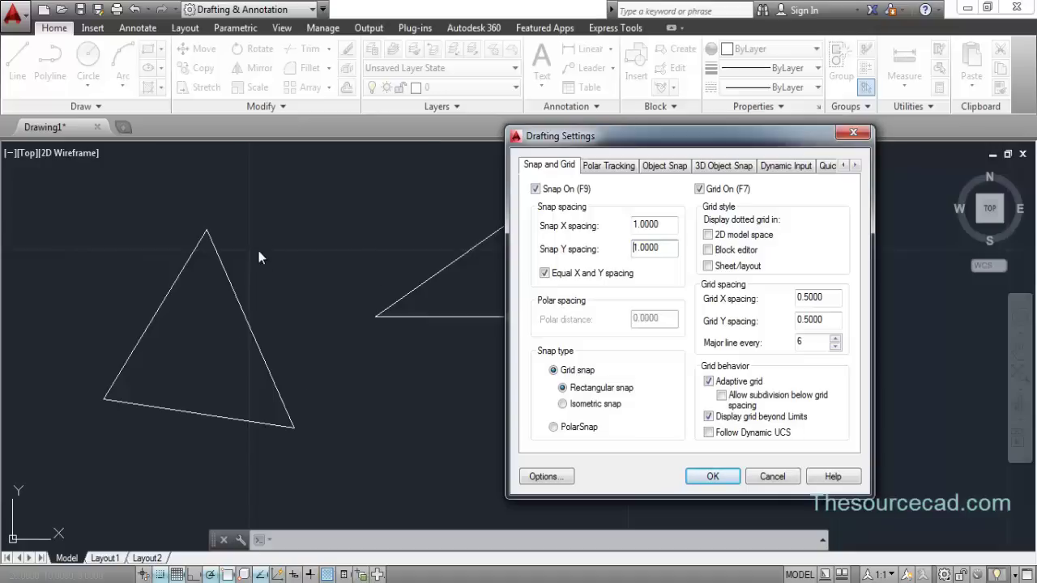
click(712, 478)
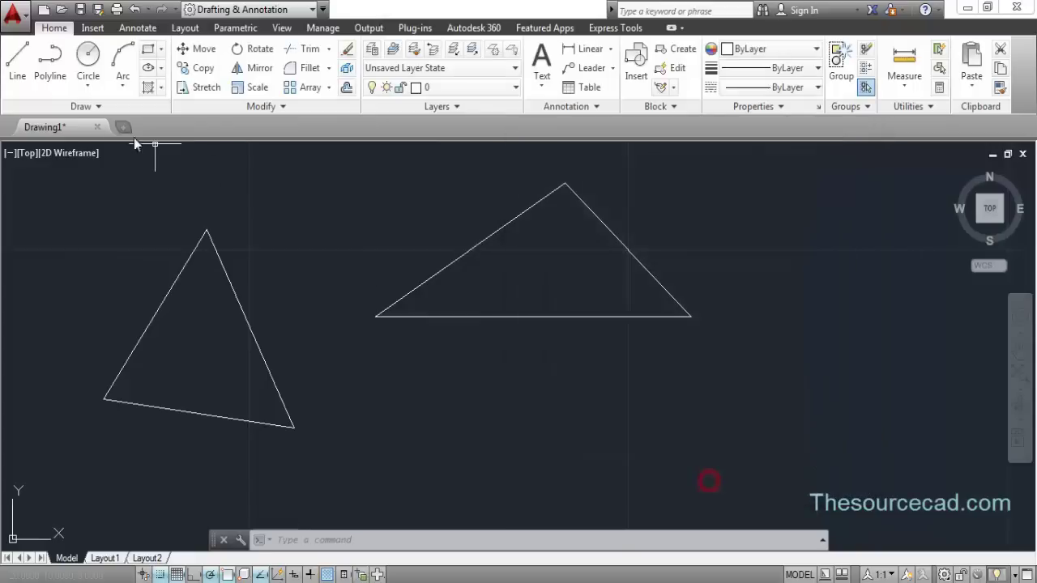
Set the snap X and Y spacing to 0.5 in the drafting settings, and end the active Line command.
click(17, 64)
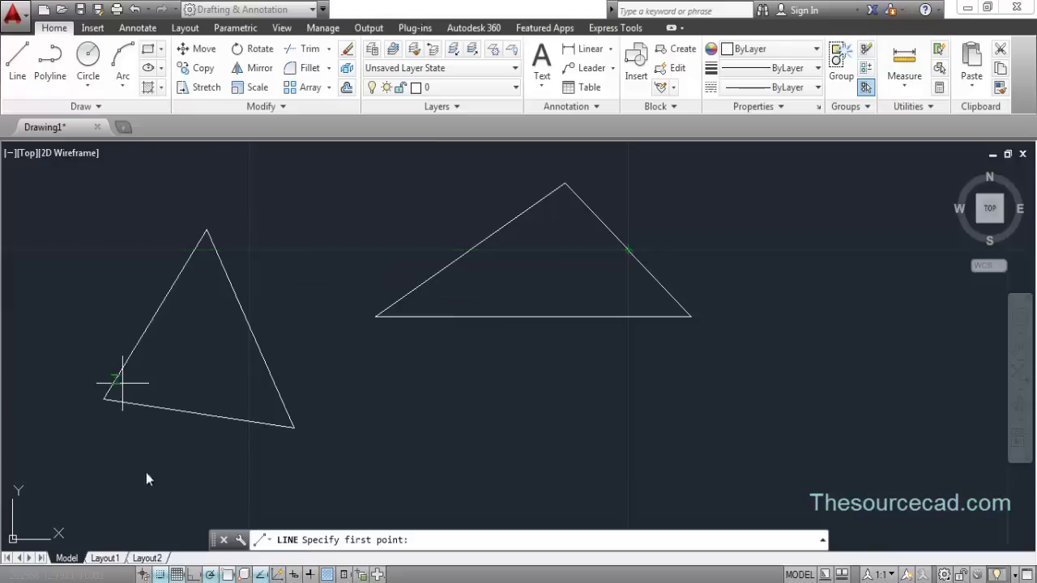
right_click(161, 575)
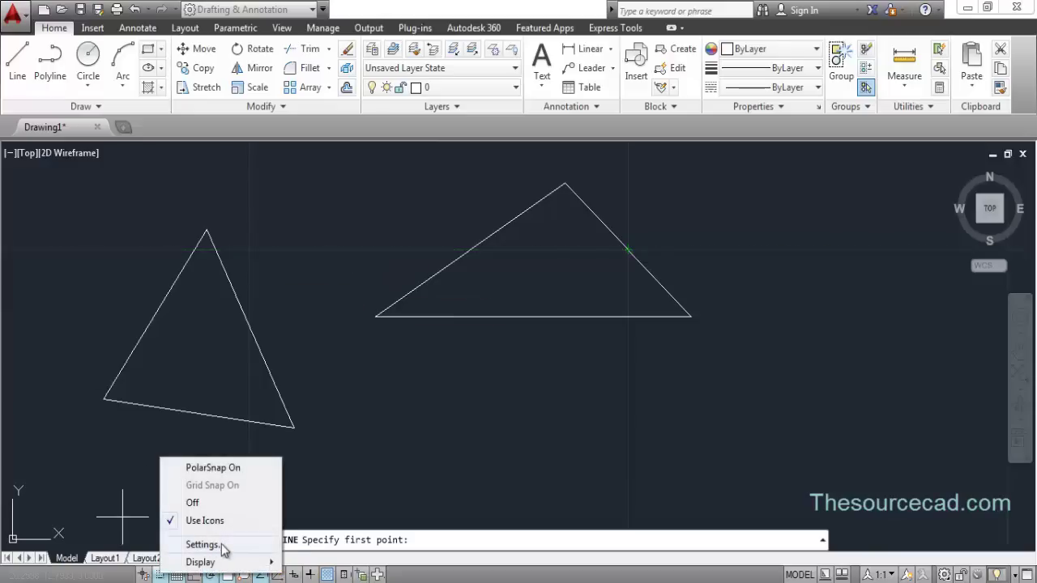
click(223, 546)
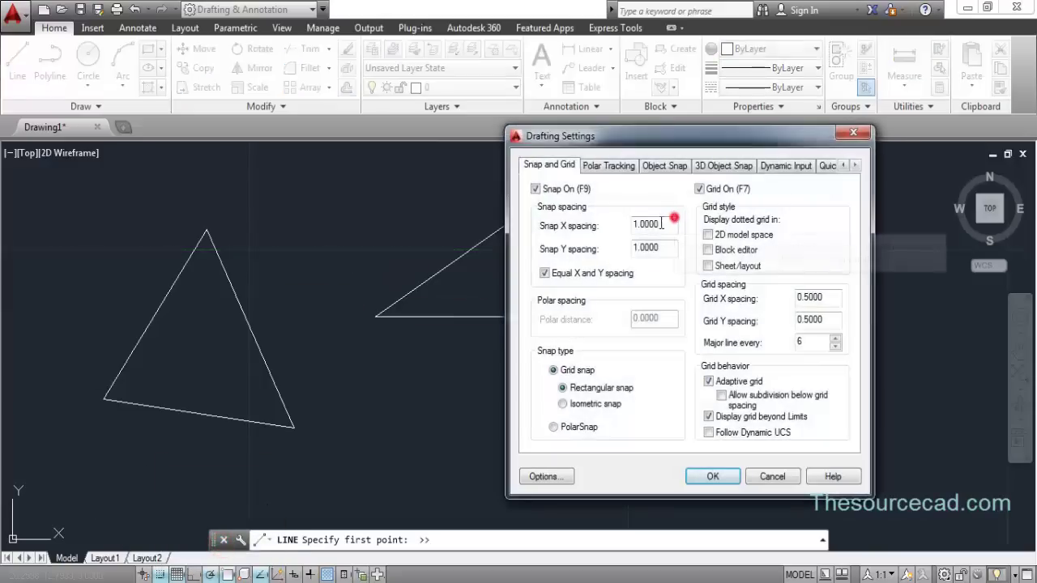
click(664, 225)
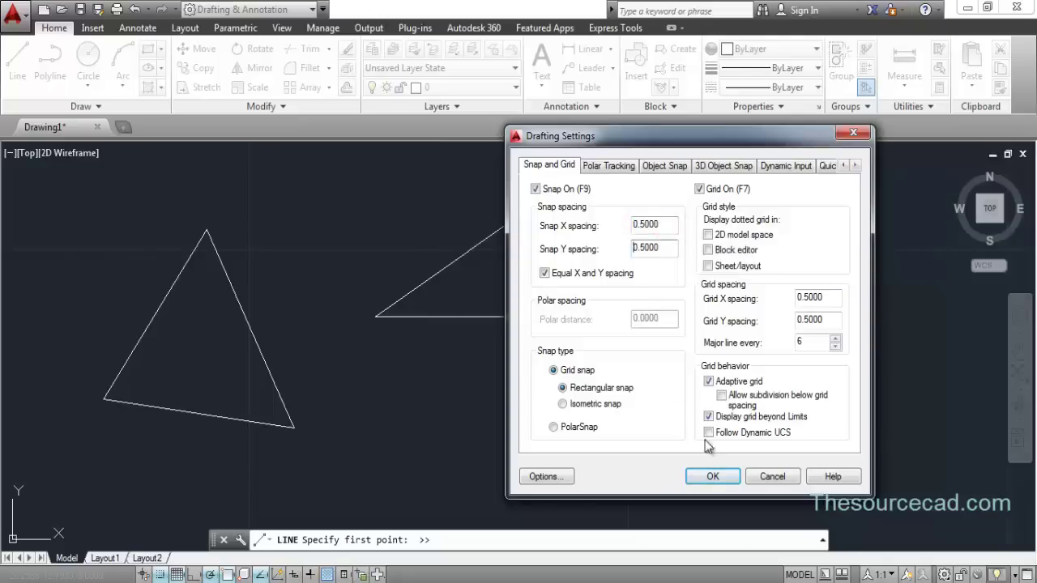
click(713, 476)
key(Escape)
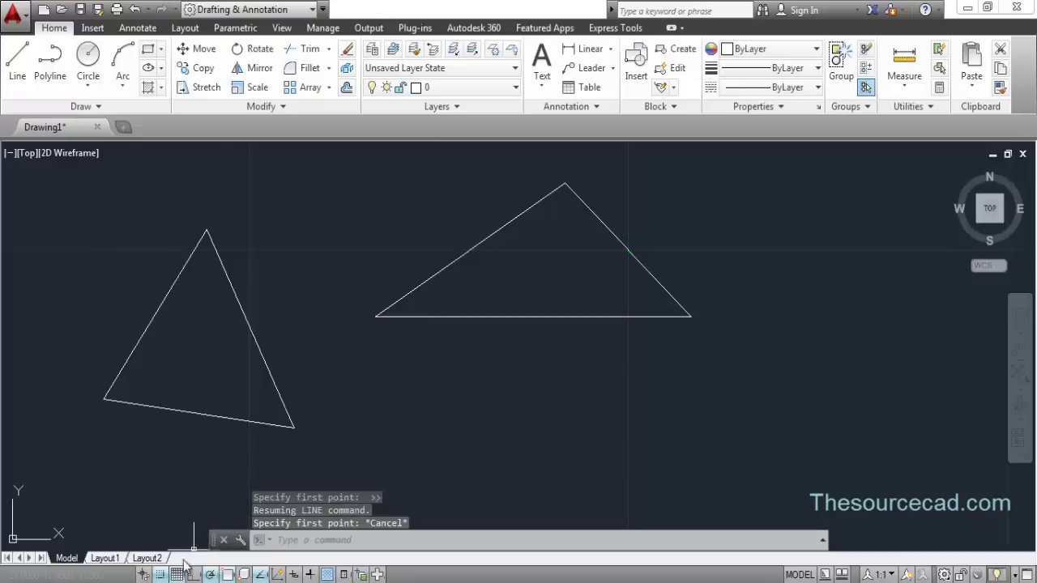
Turn off snap mode and grid display, and erase both triangles.
click(161, 574)
click(177, 574)
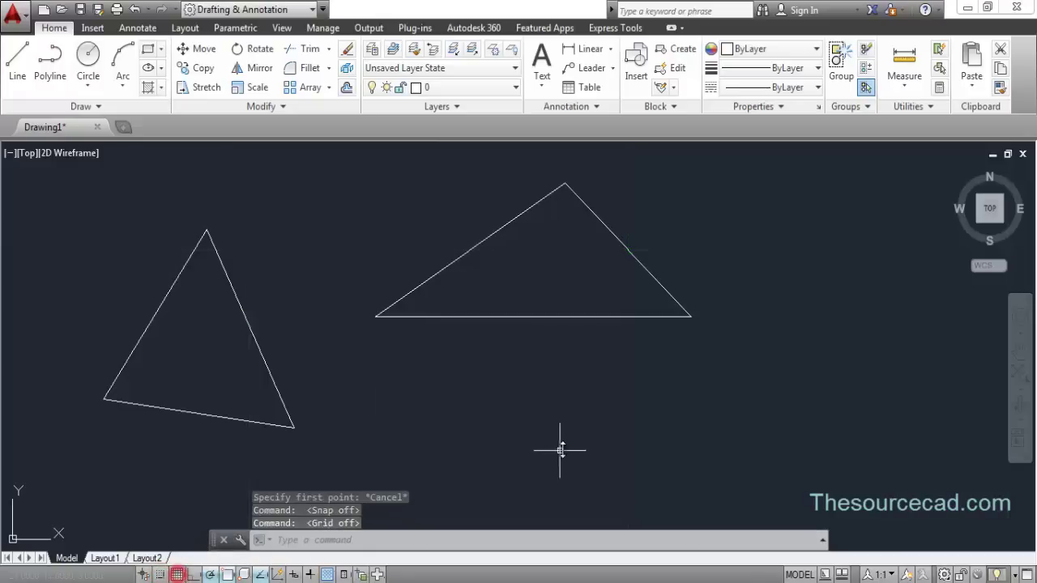
click(758, 483)
click(125, 213)
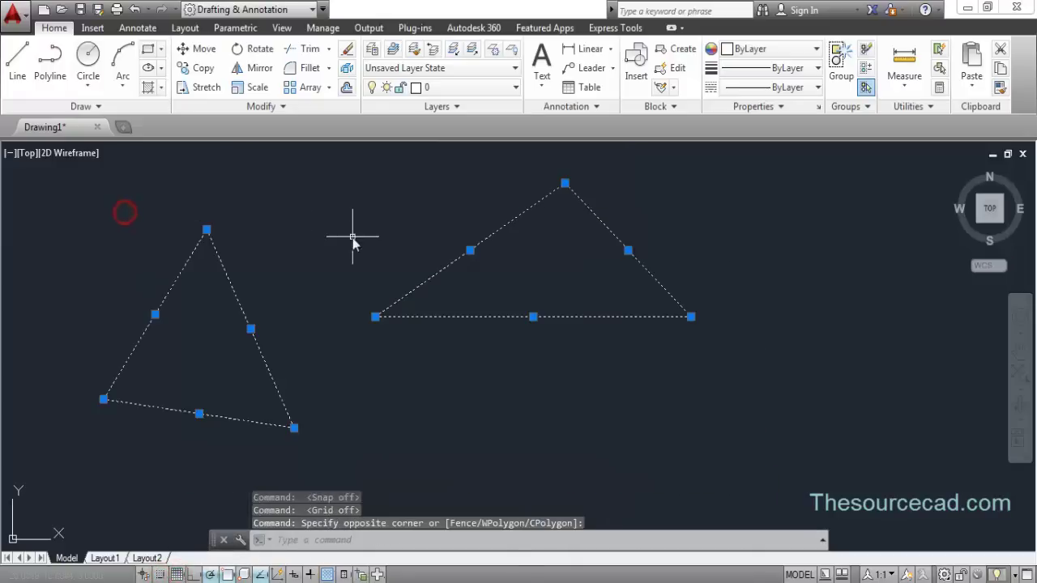
right_click(354, 214)
click(402, 314)
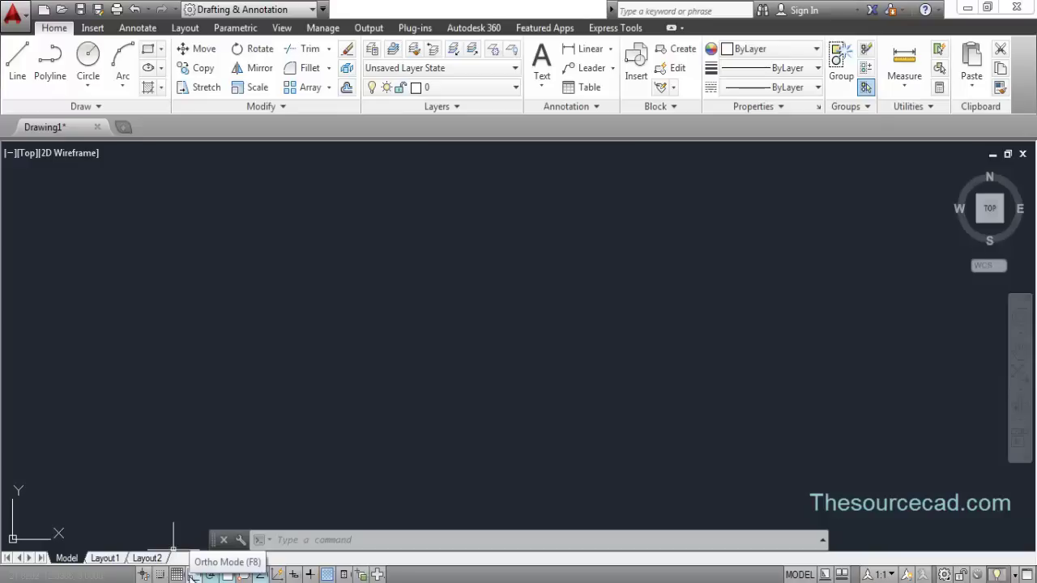
Draw an open zigzag of four connected line segments with ortho mode off, starting with a horizontal segment.
click(23, 63)
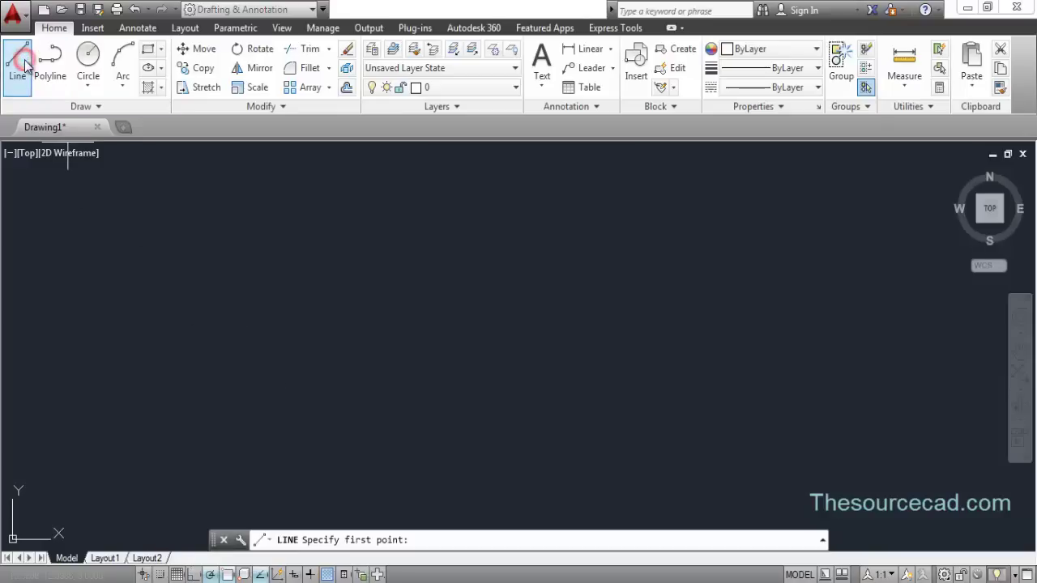
click(228, 325)
click(440, 325)
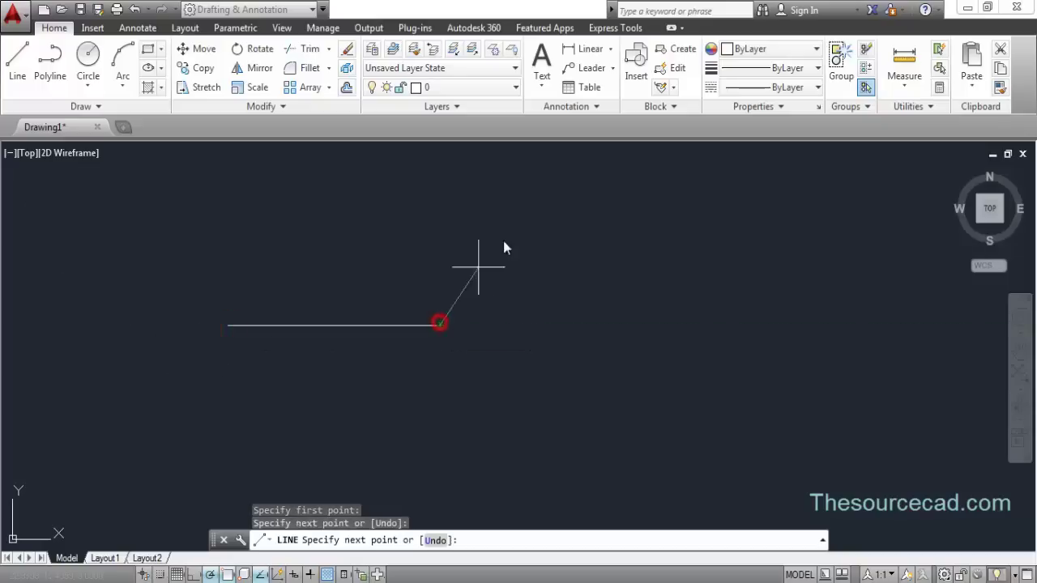
click(513, 233)
click(644, 323)
right_click(769, 217)
click(799, 226)
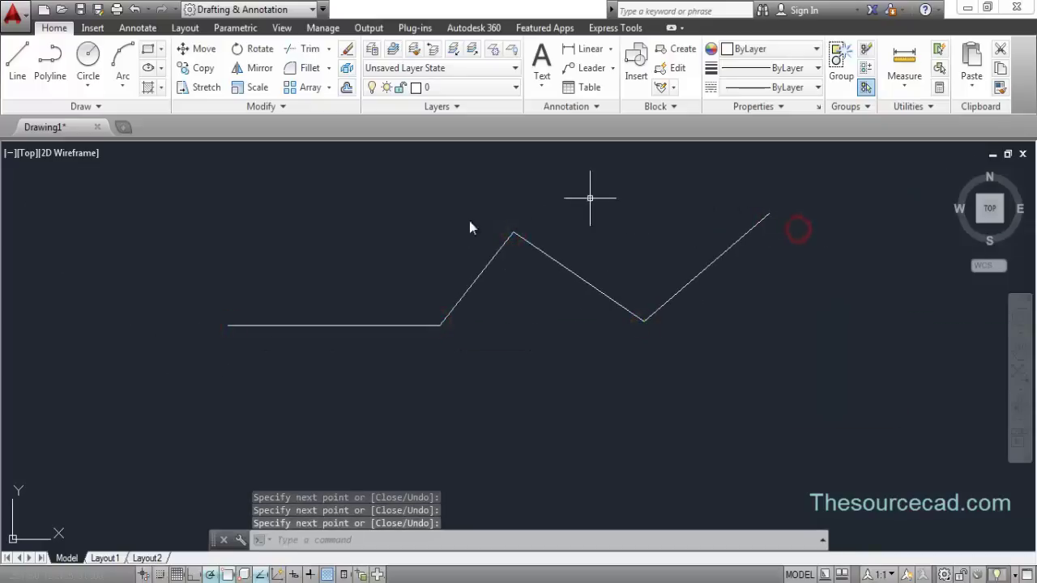
With ortho mode on, draw an open chain of five alternating horizontal and vertical line segments across the zigzag.
click(18, 58)
click(192, 431)
click(444, 430)
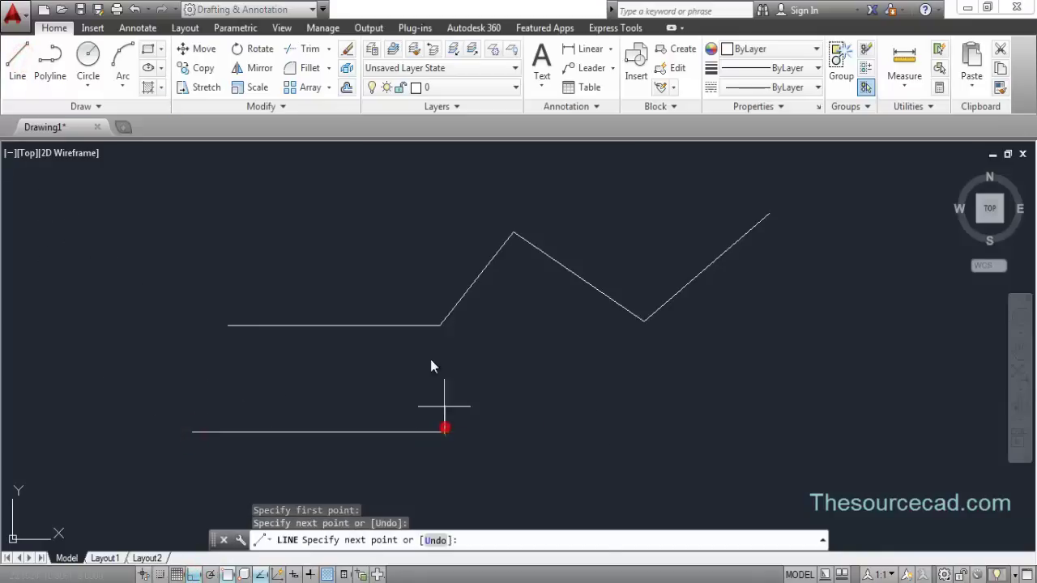
click(429, 234)
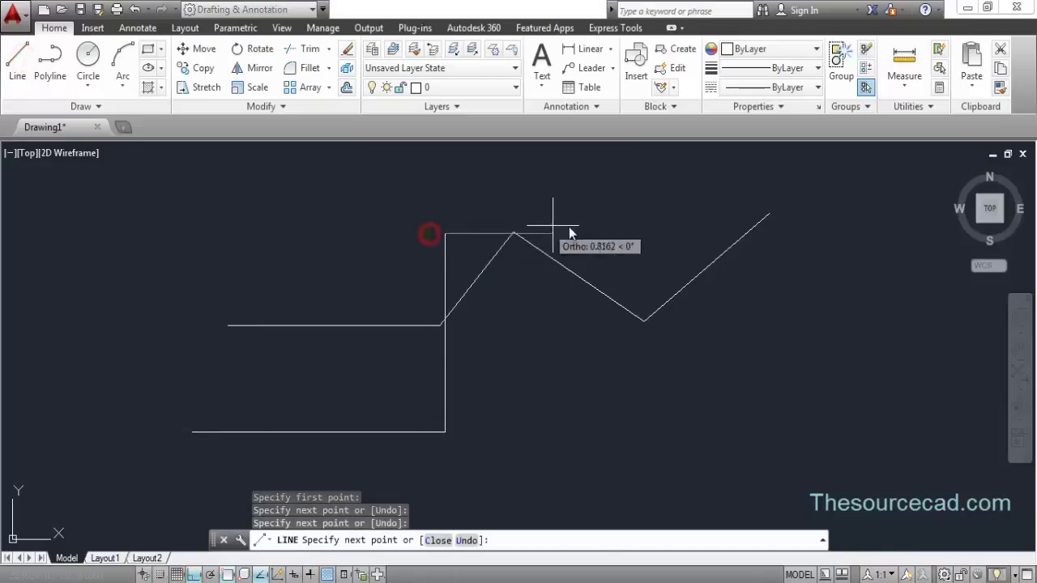
click(824, 355)
click(818, 458)
click(597, 435)
right_click(613, 361)
click(699, 370)
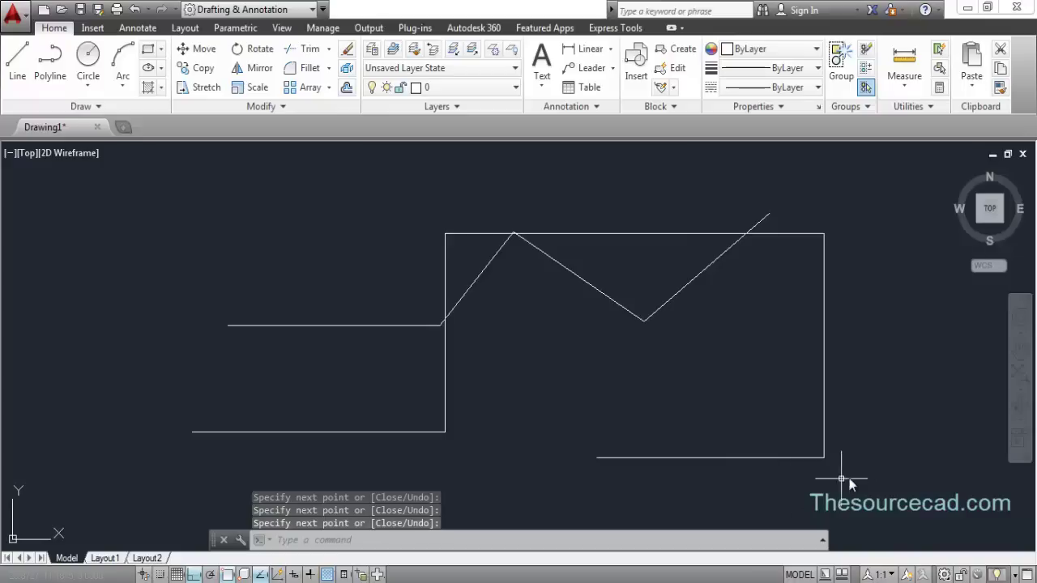
Erase the zigzag and the right-angled line chain together.
click(844, 486)
click(225, 231)
right_click(360, 209)
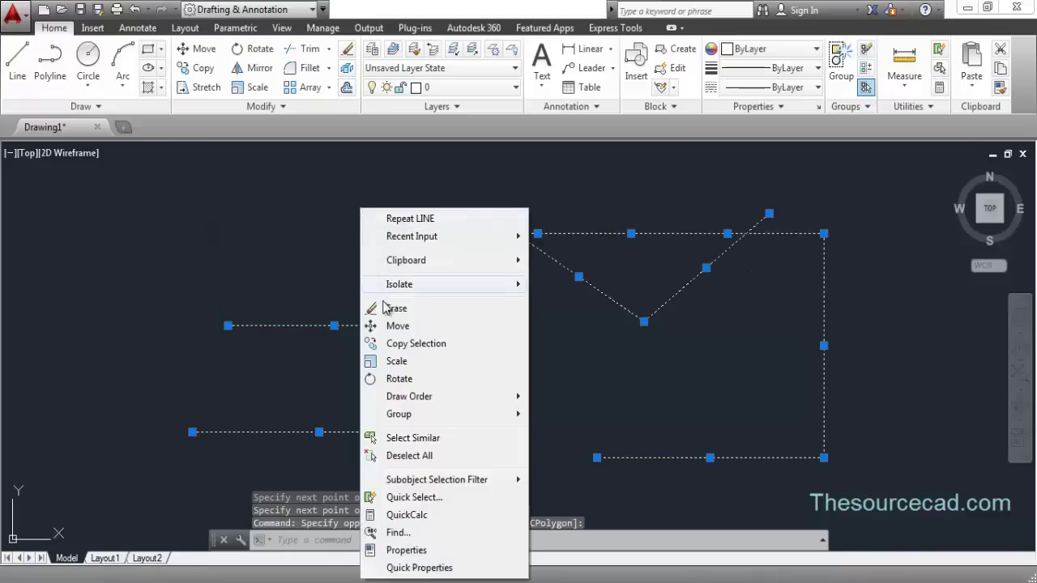
click(381, 306)
Draw a stepped chain of four line segments in ortho mode: horizontal, upward, horizontal and downward.
click(13, 61)
click(161, 359)
click(365, 359)
click(401, 221)
click(634, 235)
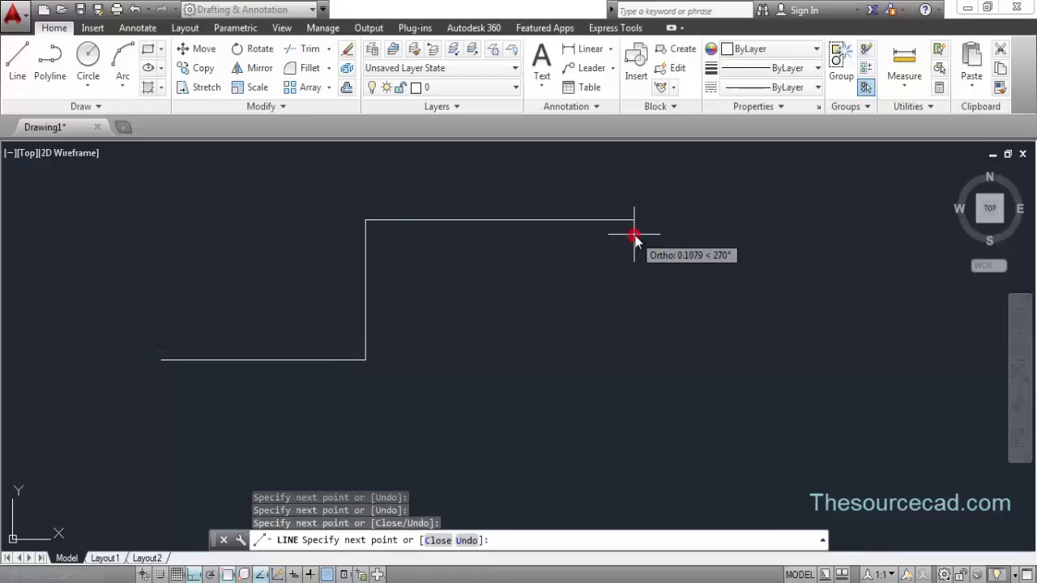
click(640, 343)
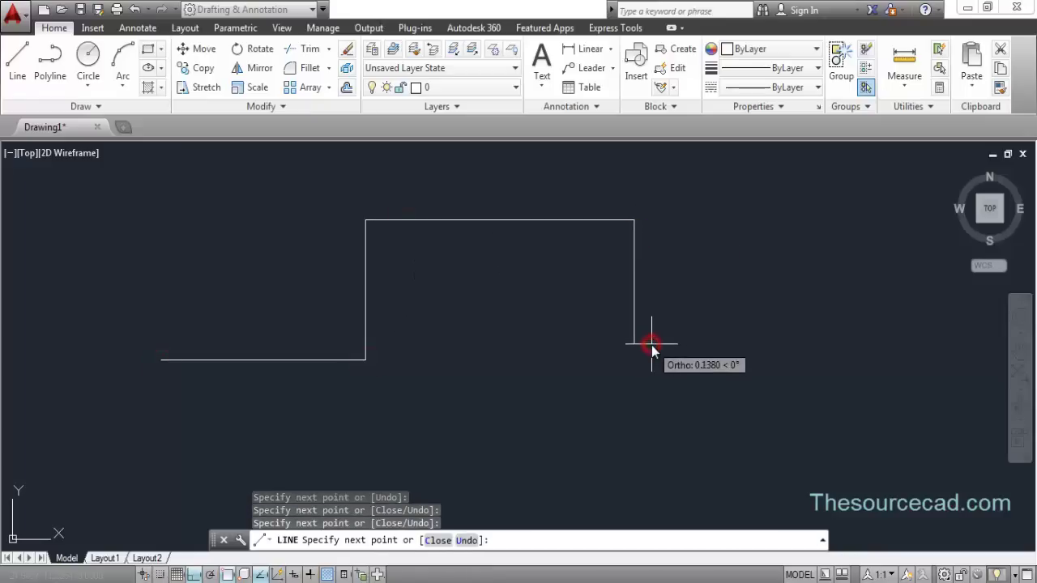
Continue the chain with a diagonal snapped to the step's upper-left corner, then horizontal and downward segments, and finish the line.
click(365, 219)
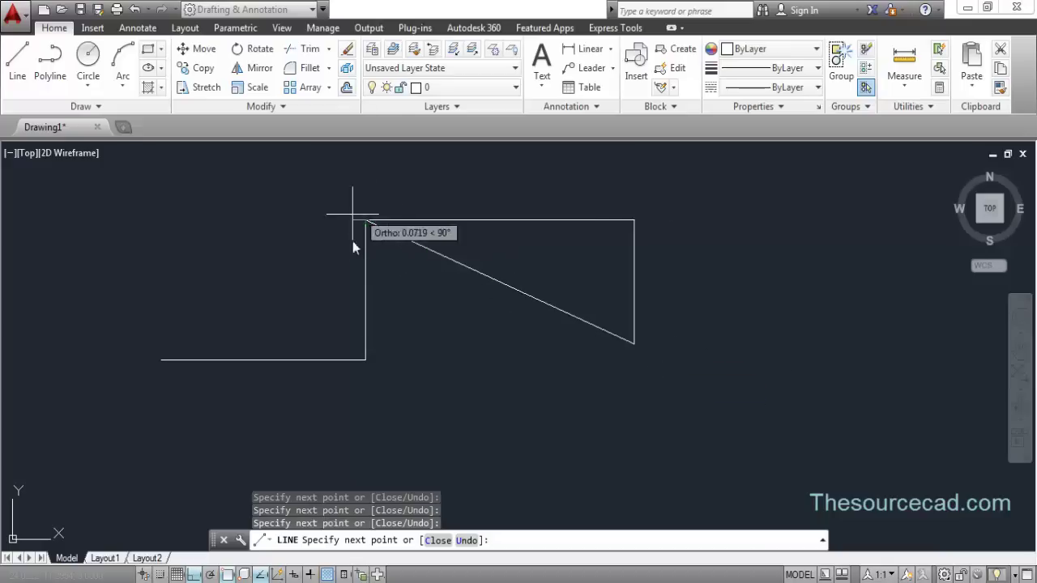
click(208, 239)
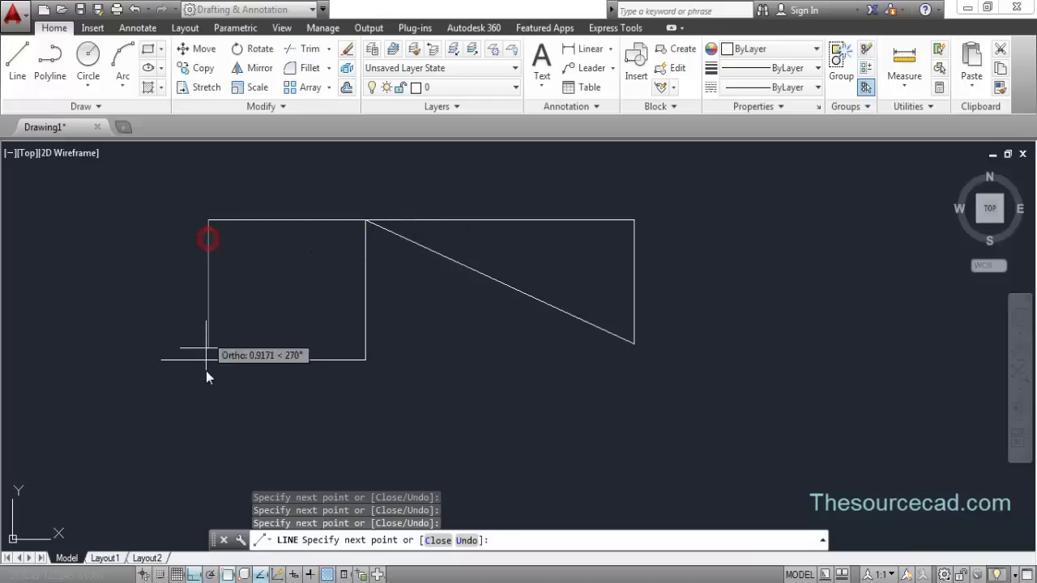
click(208, 420)
right_click(320, 430)
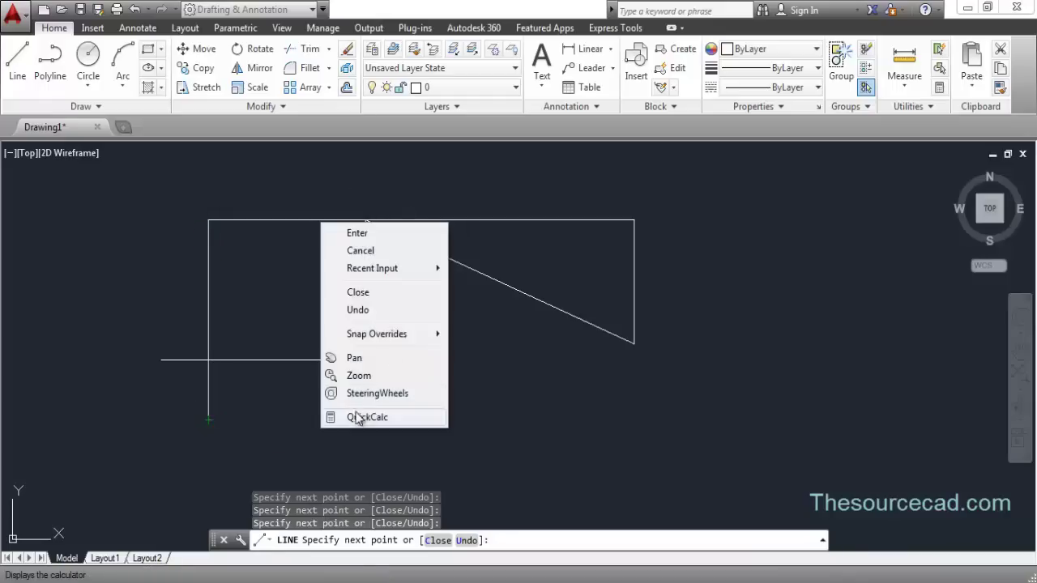
click(385, 232)
Select the whole stepped line chain with its diagonal and erase it.
click(678, 430)
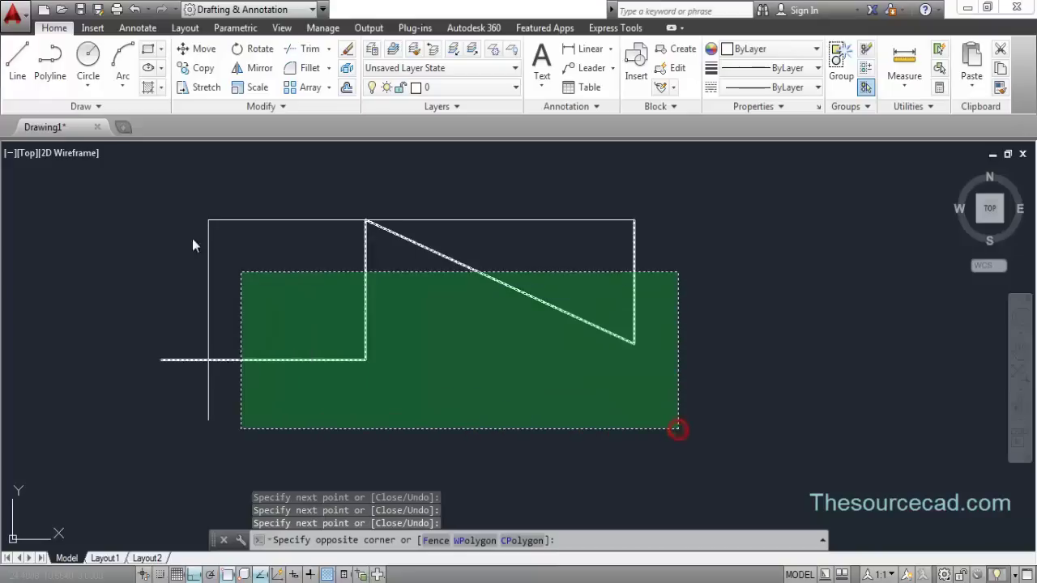
click(179, 197)
right_click(264, 190)
click(301, 290)
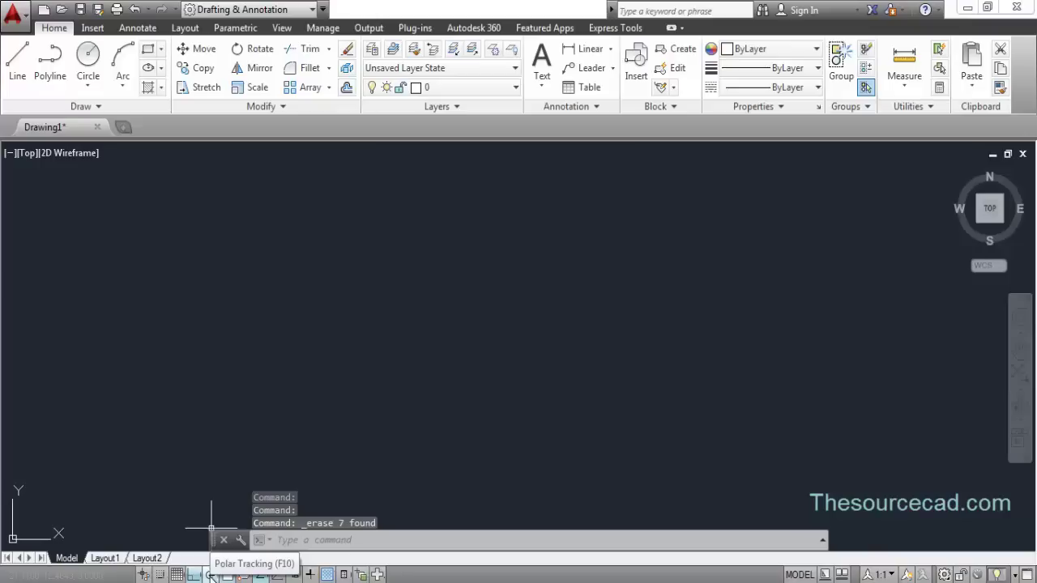
Switch between ortho mode and polar tracking, and with polar tracking on draw an upward line segment followed by a leftward one.
click(210, 574)
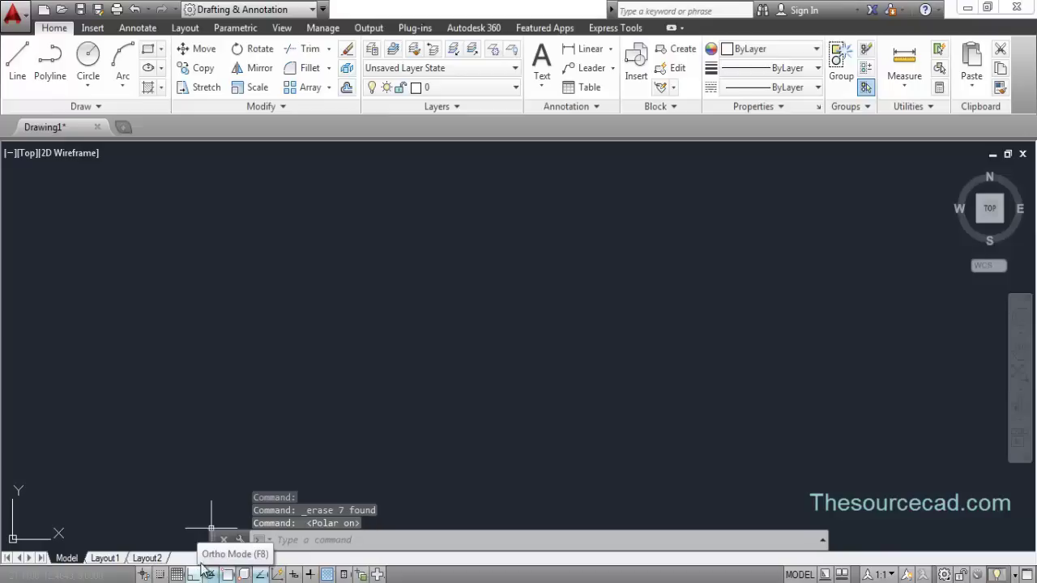
click(194, 575)
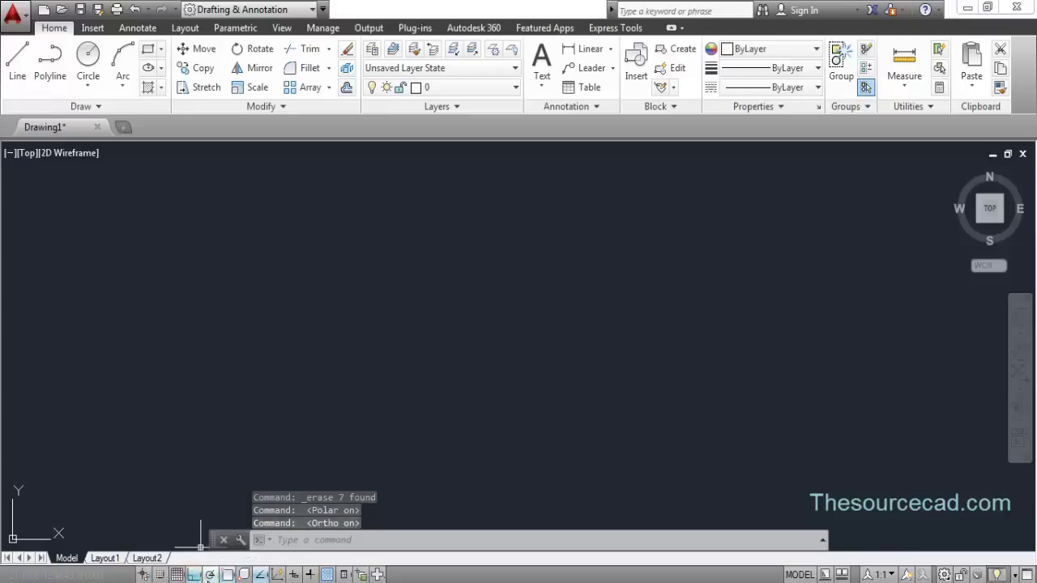
click(17, 58)
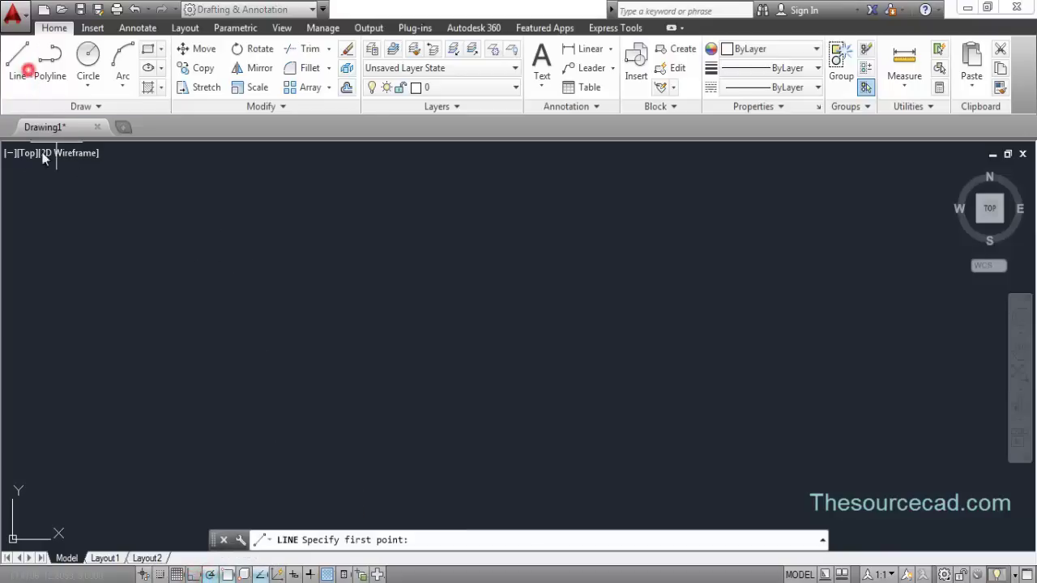
click(275, 348)
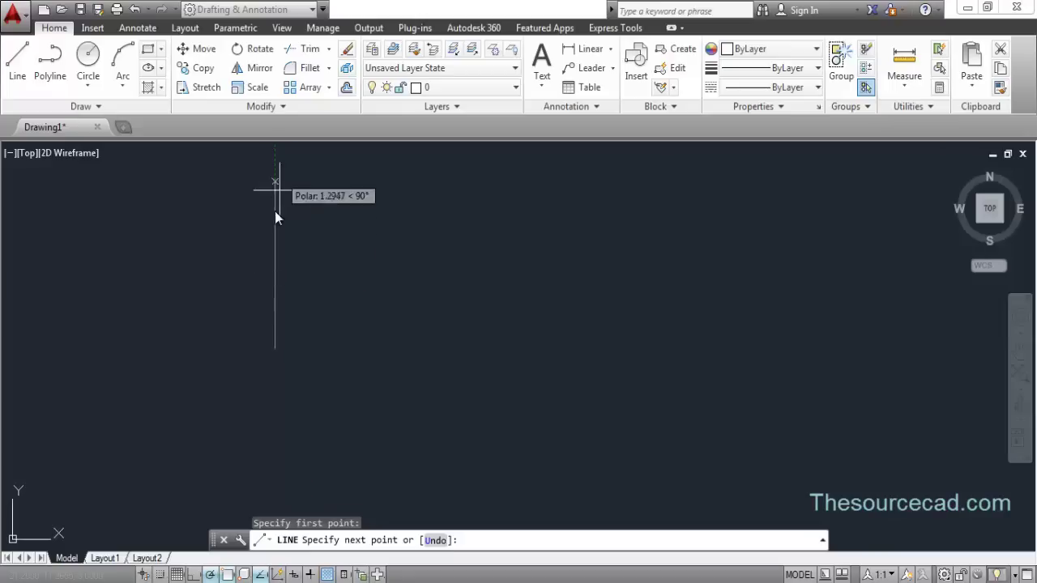
click(278, 260)
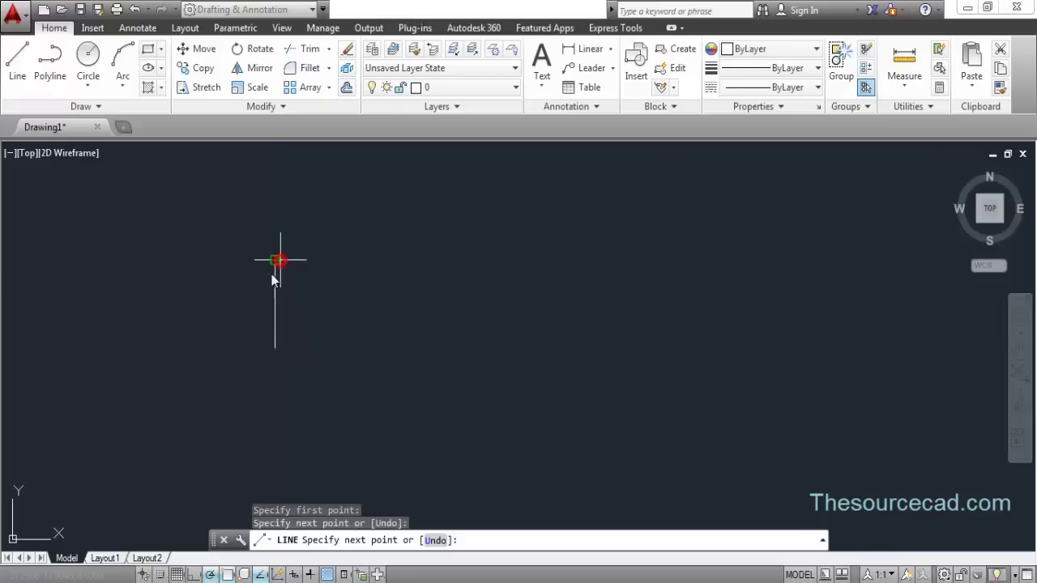
click(207, 260)
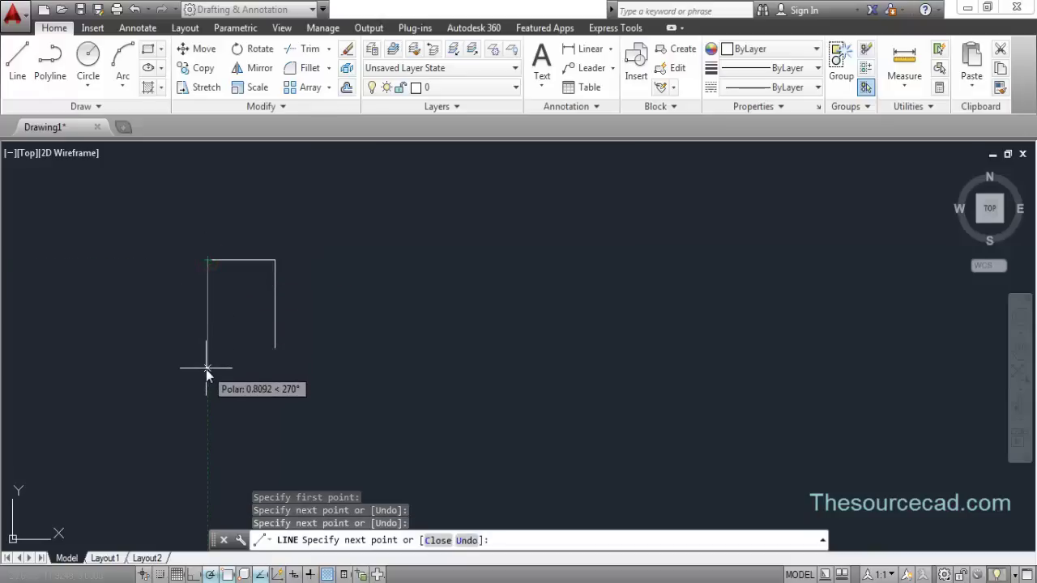
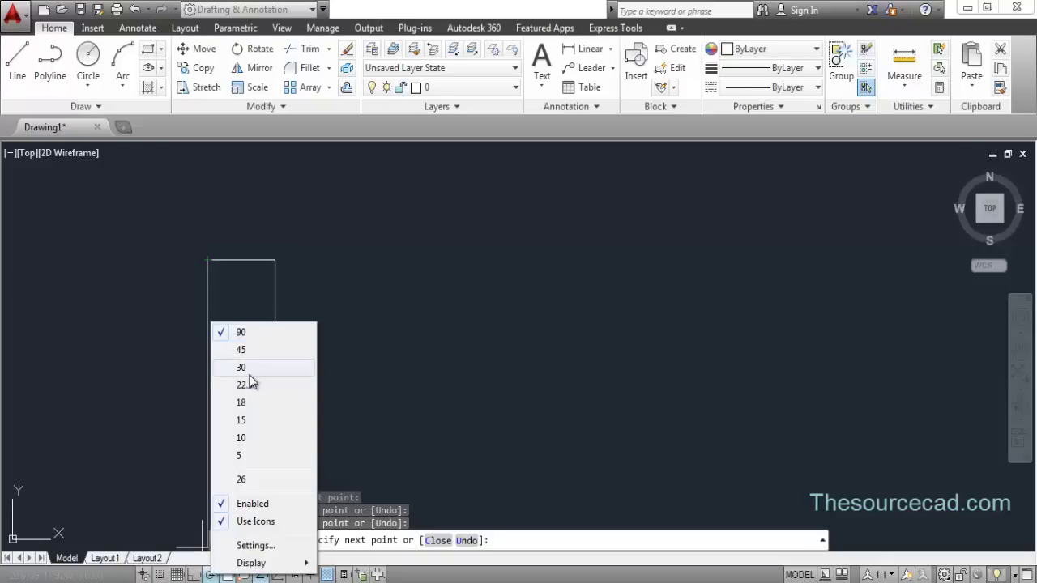
Set the polar tracking increment angle to 30 degrees, preview an angled segment, and end the Line command.
click(247, 369)
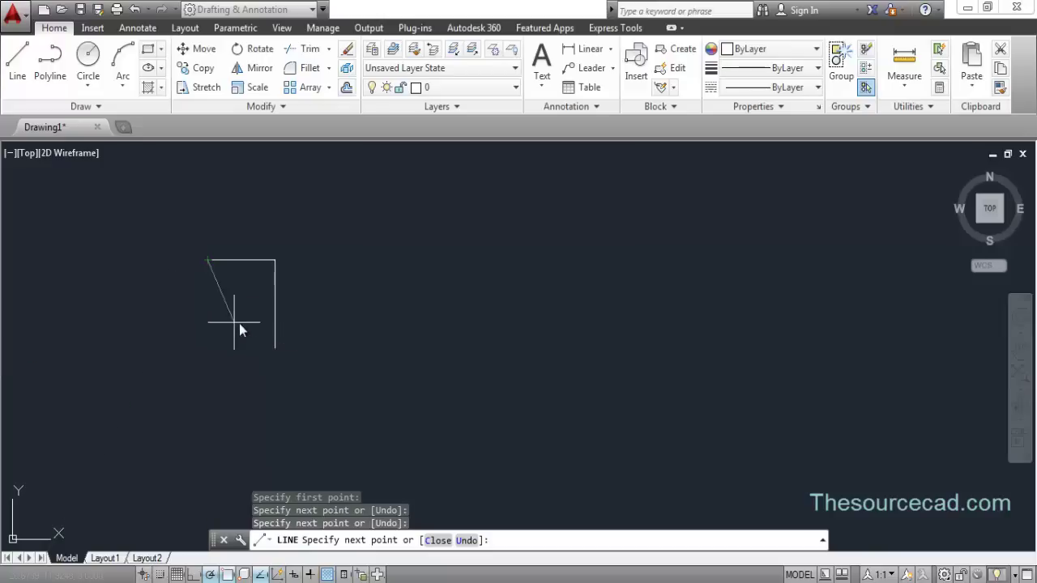
right_click(275, 220)
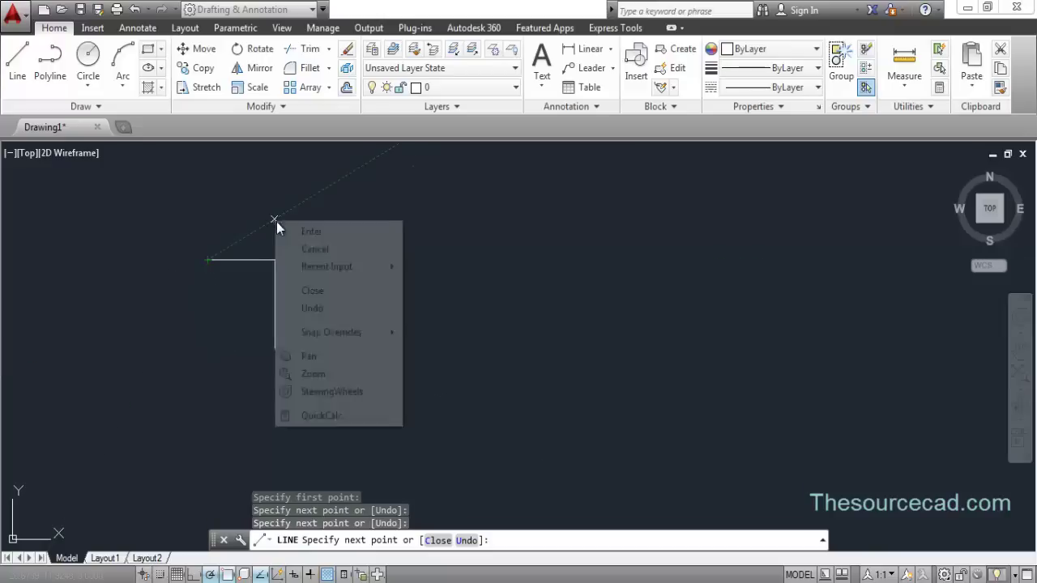
click(292, 233)
Erase the two connected line segments drawn with polar tracking.
click(346, 421)
click(167, 221)
right_click(167, 221)
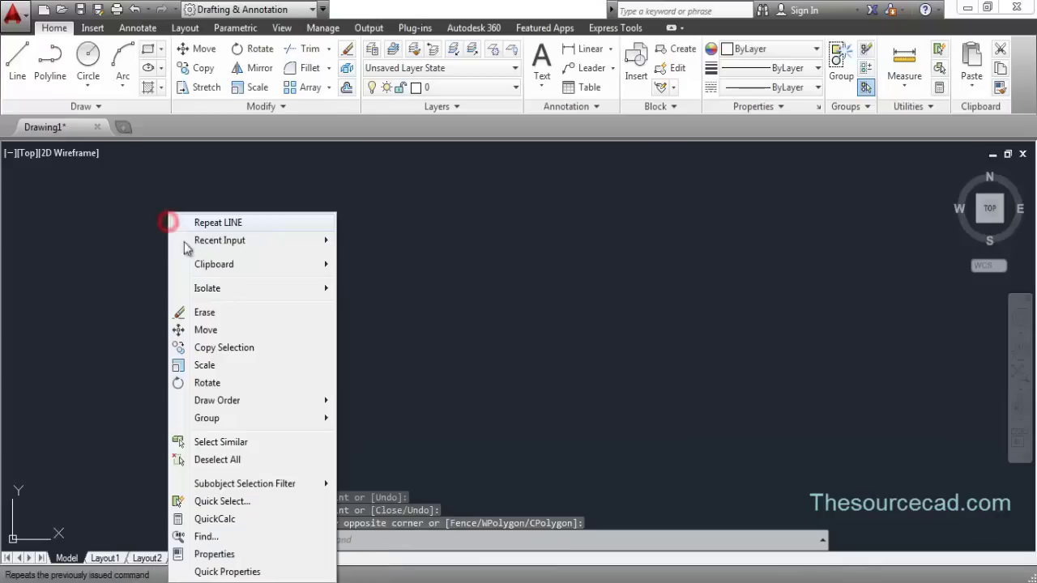
click(200, 307)
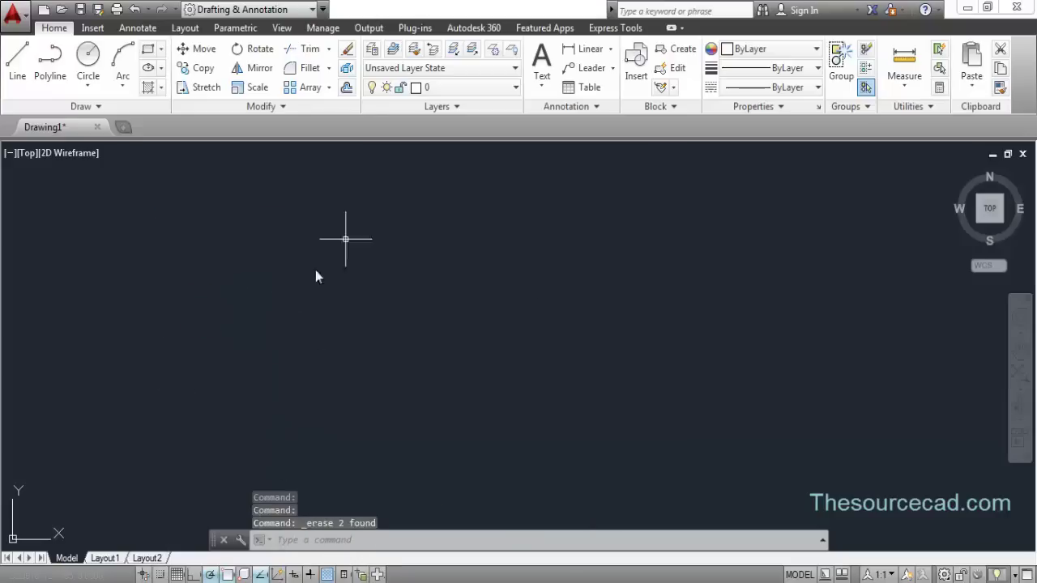
In the polar tracking settings, delete the additional angle 26, enable additional angles, and add a new angle of 17.
right_click(210, 574)
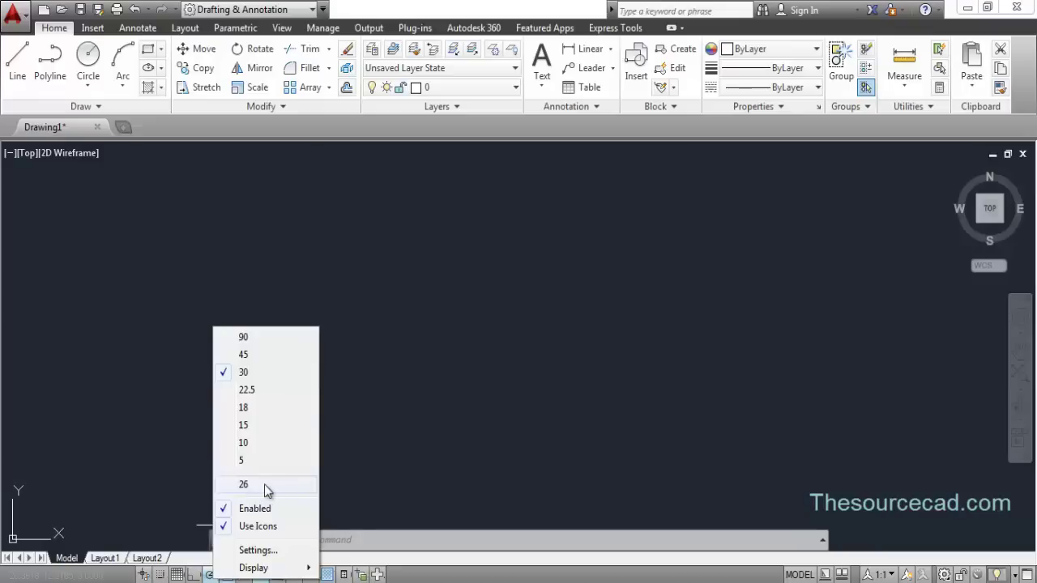
click(258, 551)
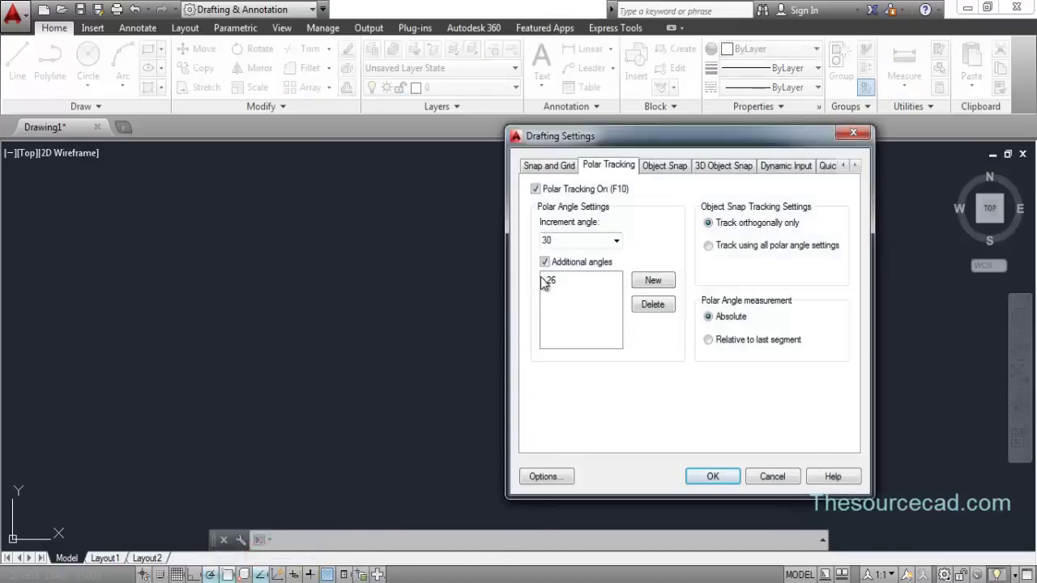
click(548, 280)
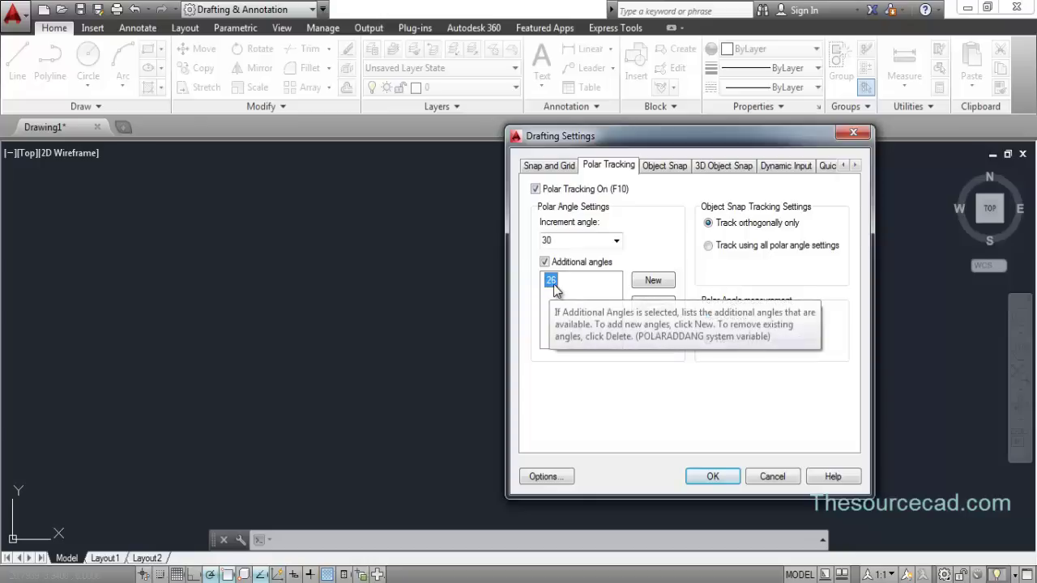
click(653, 305)
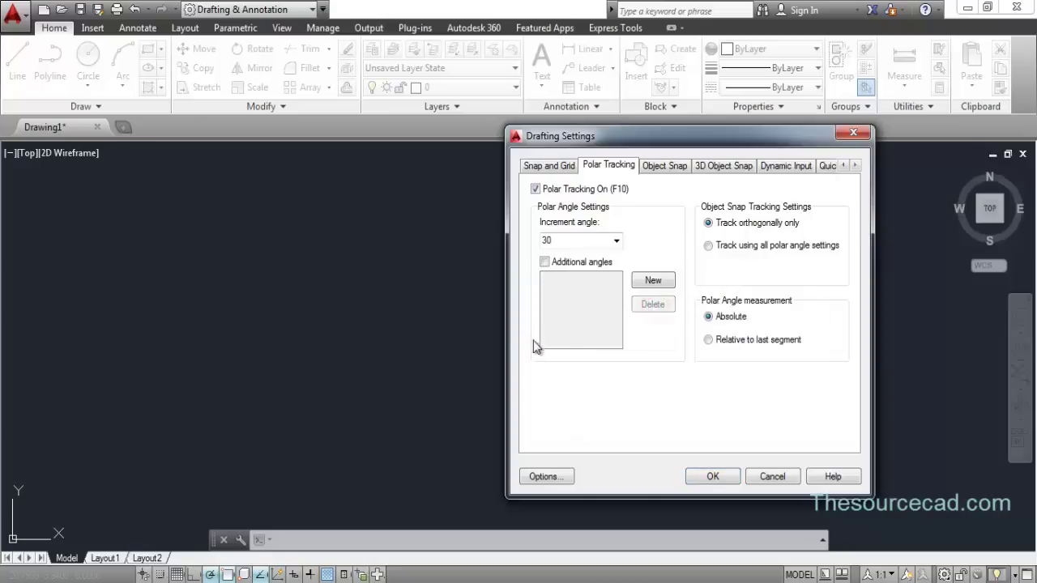
click(545, 266)
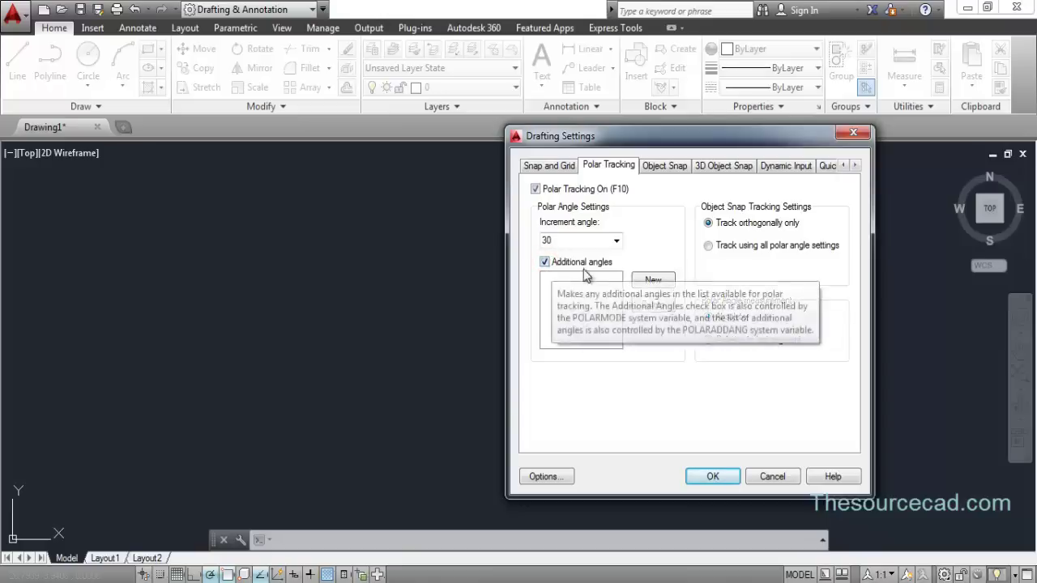
click(653, 280)
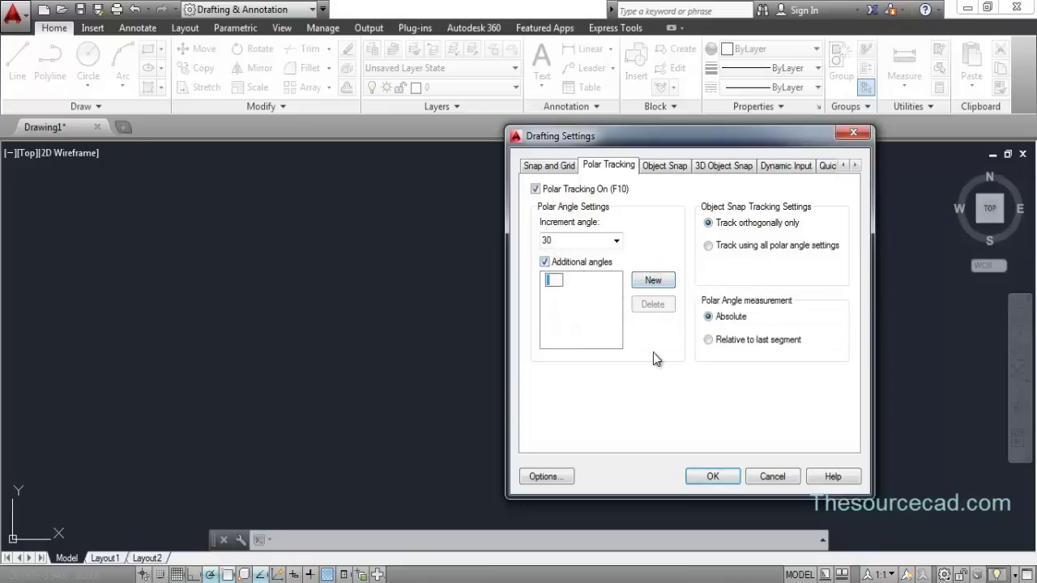
text(17)
click(712, 477)
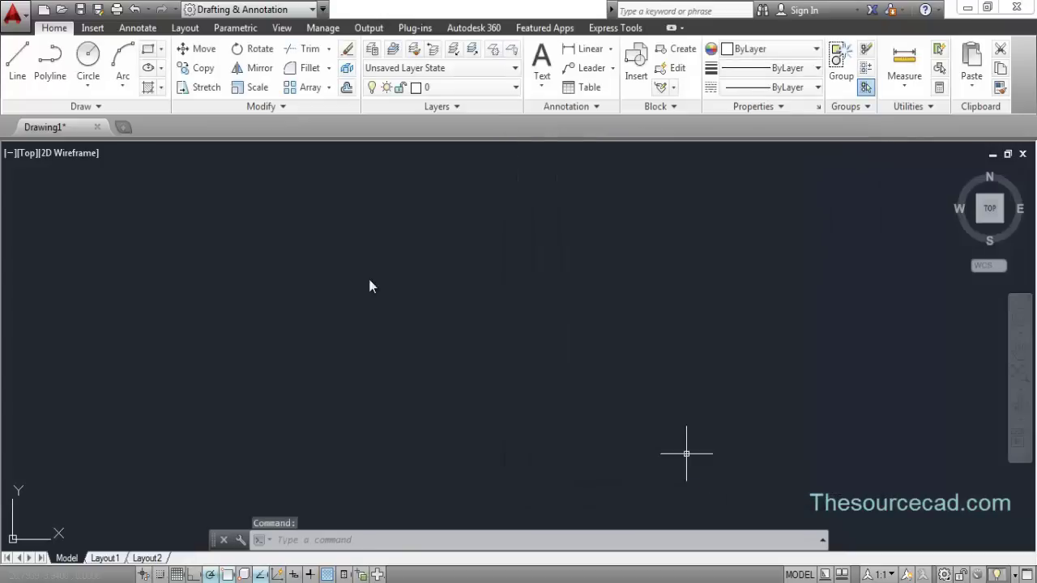
Draw a single line rising to the right along the 17° polar tracking direction and end the Line command.
click(20, 63)
click(341, 337)
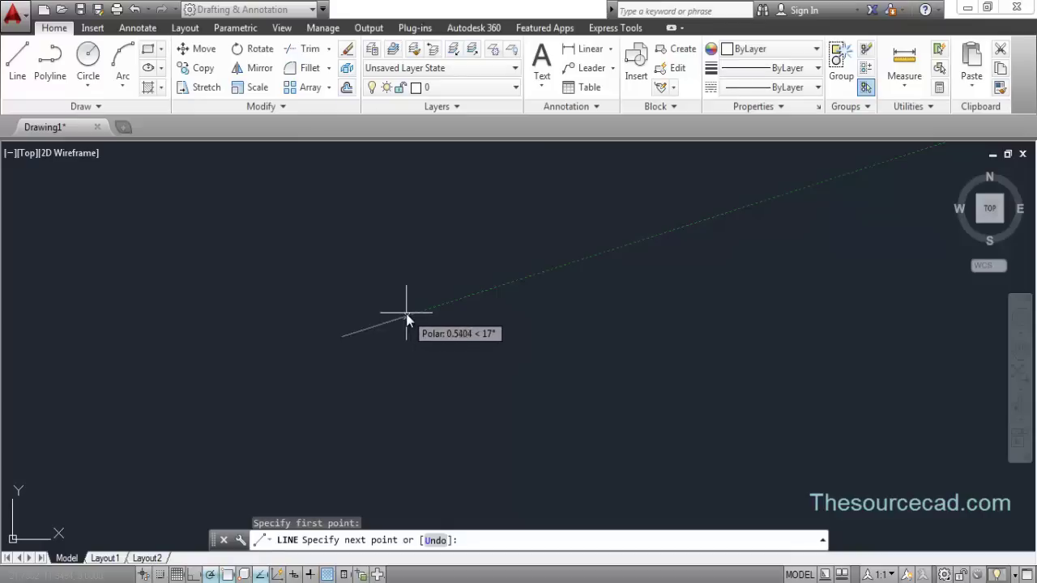
click(550, 283)
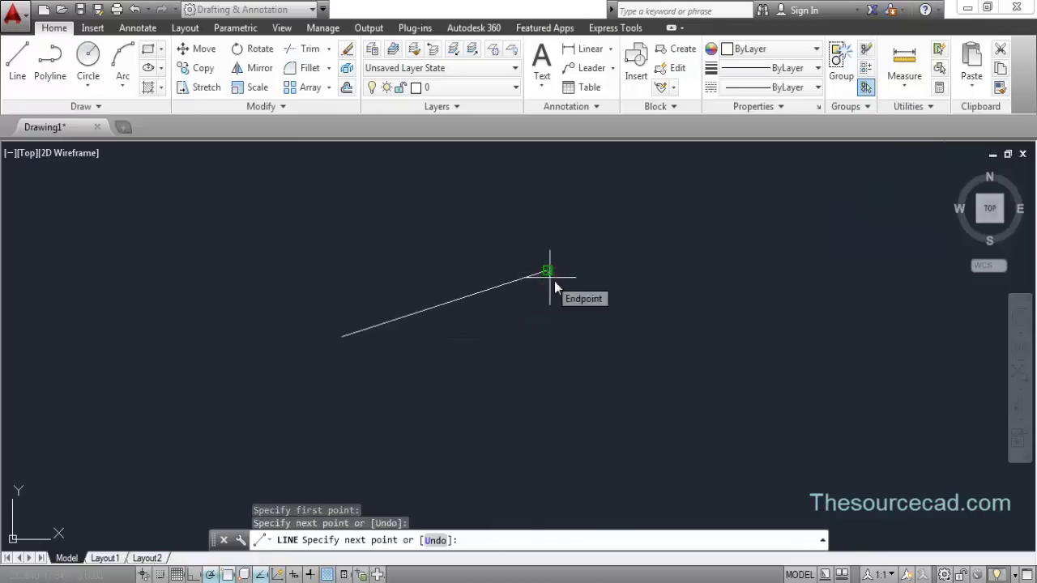
right_click(550, 283)
click(585, 291)
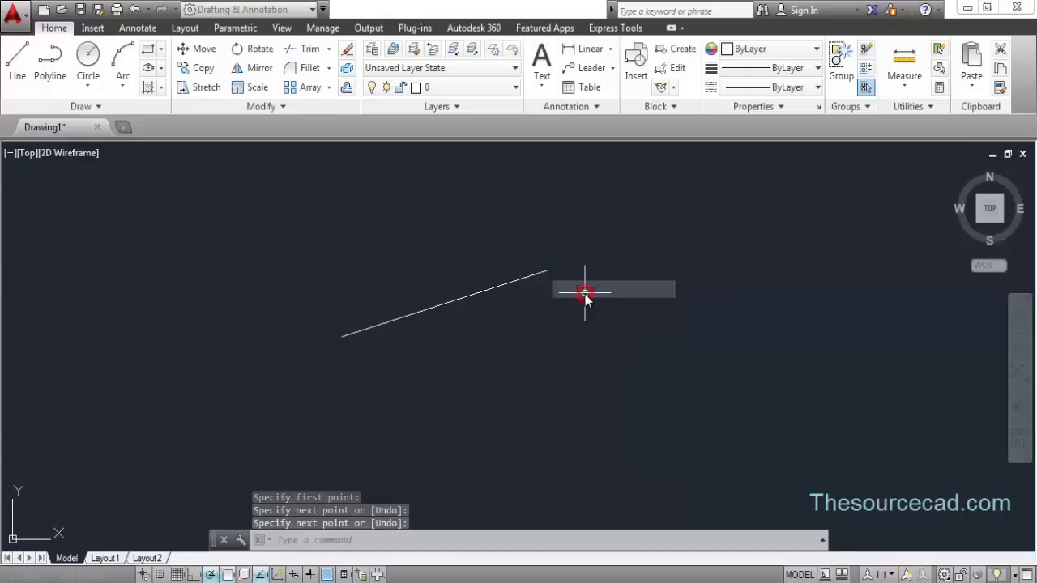
Select the line drawn at 17° and erase it.
click(497, 354)
click(362, 236)
right_click(362, 240)
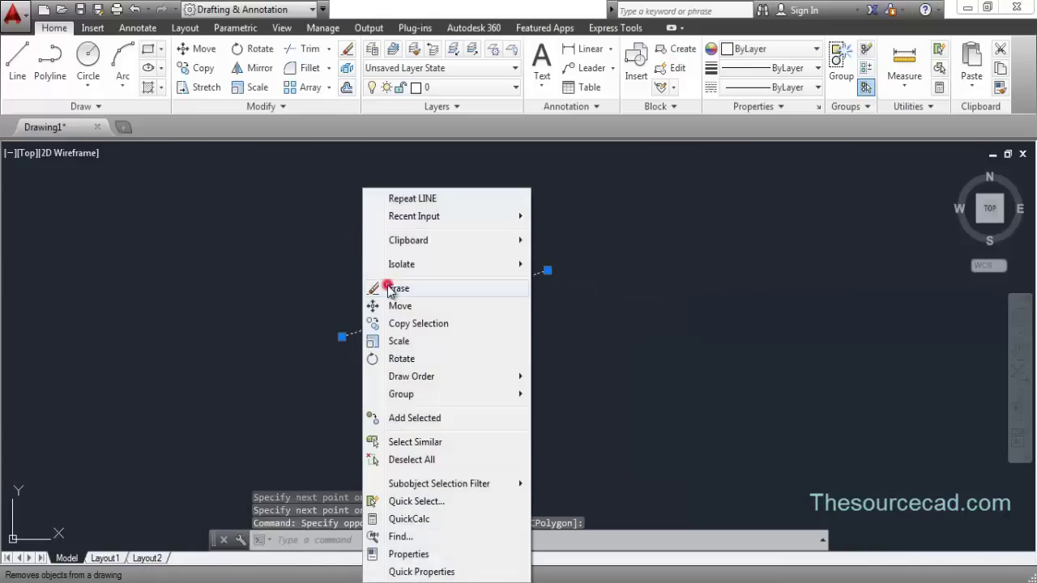
click(397, 288)
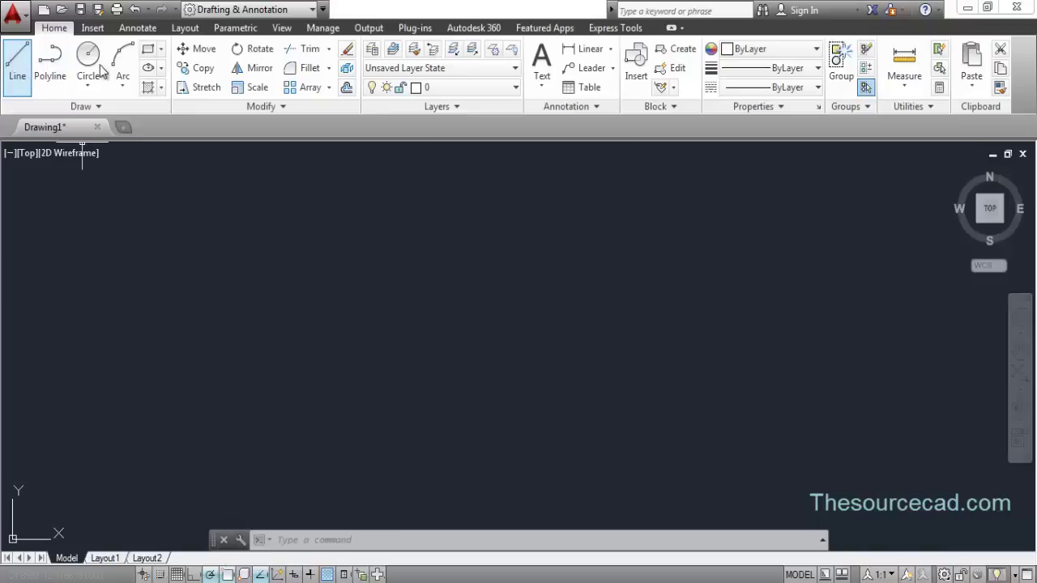
Draw a nearly square rectangle and, to its right, a separate diagonal line rising to the right.
click(154, 51)
click(137, 281)
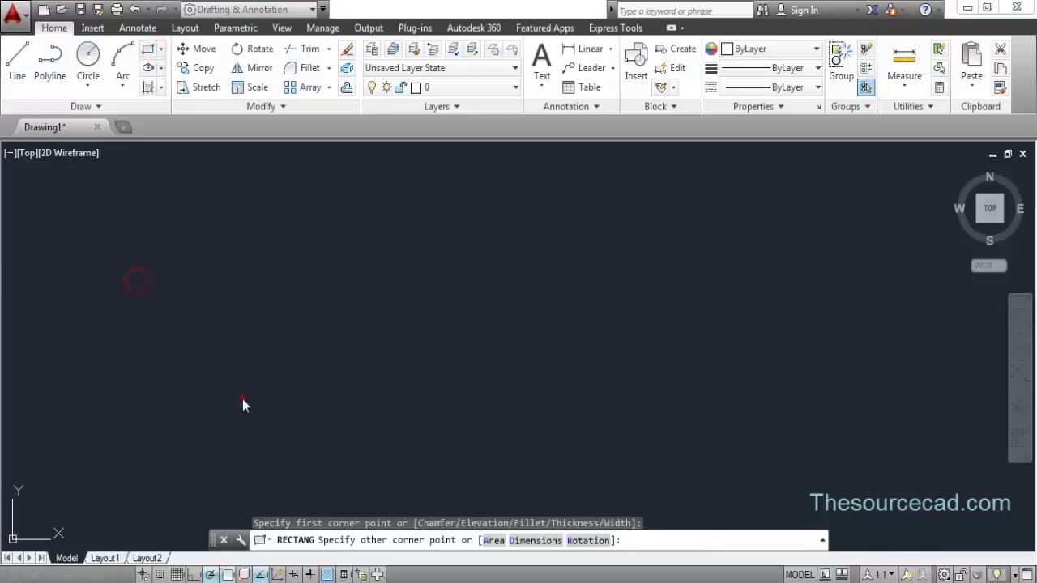
click(242, 398)
click(17, 58)
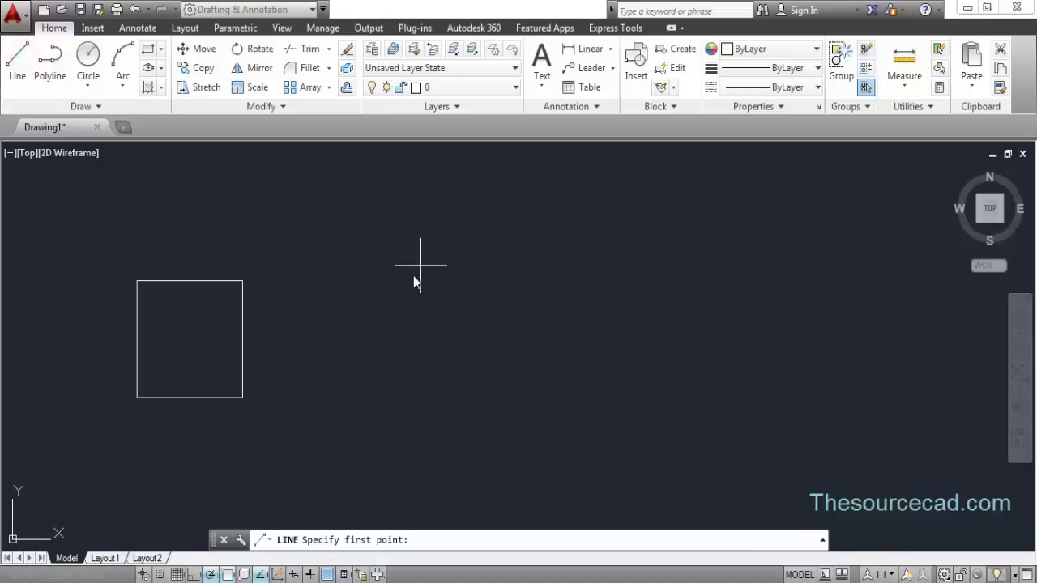
click(345, 330)
click(443, 236)
right_click(472, 262)
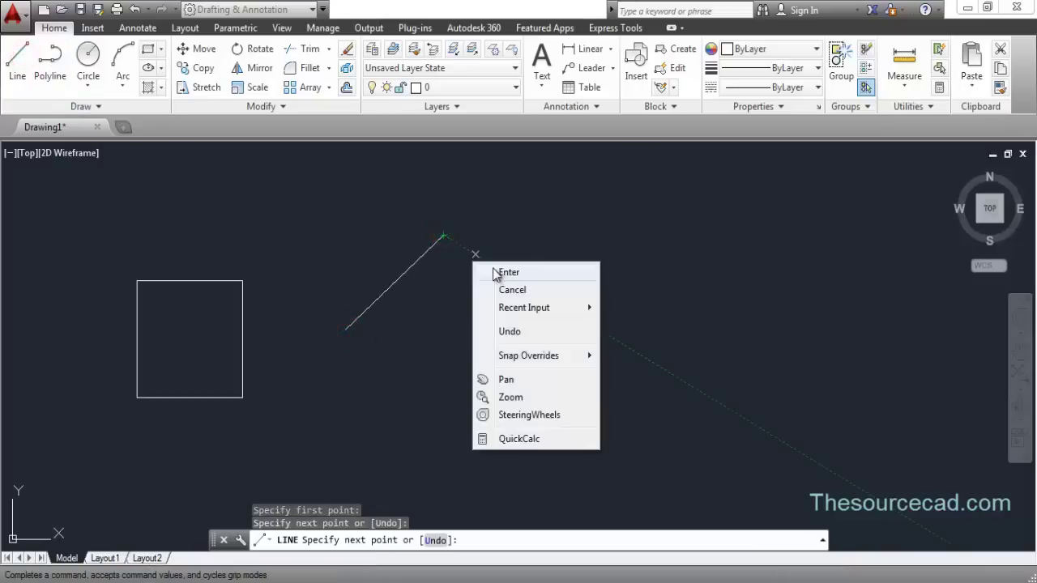
click(493, 270)
Draw a circle by centre and radius to the right of the diagonal line.
click(87, 59)
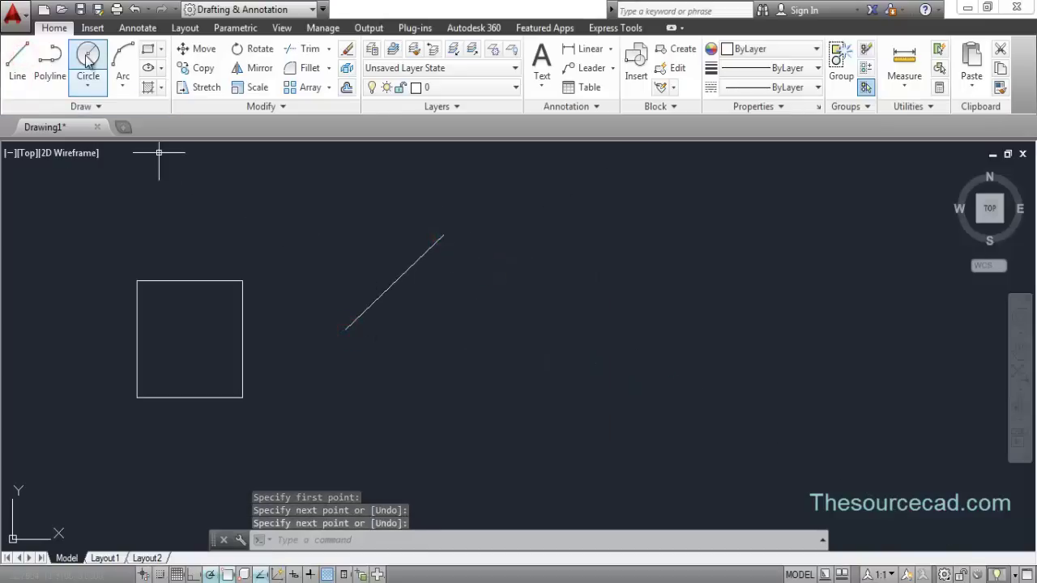
click(551, 330)
click(556, 387)
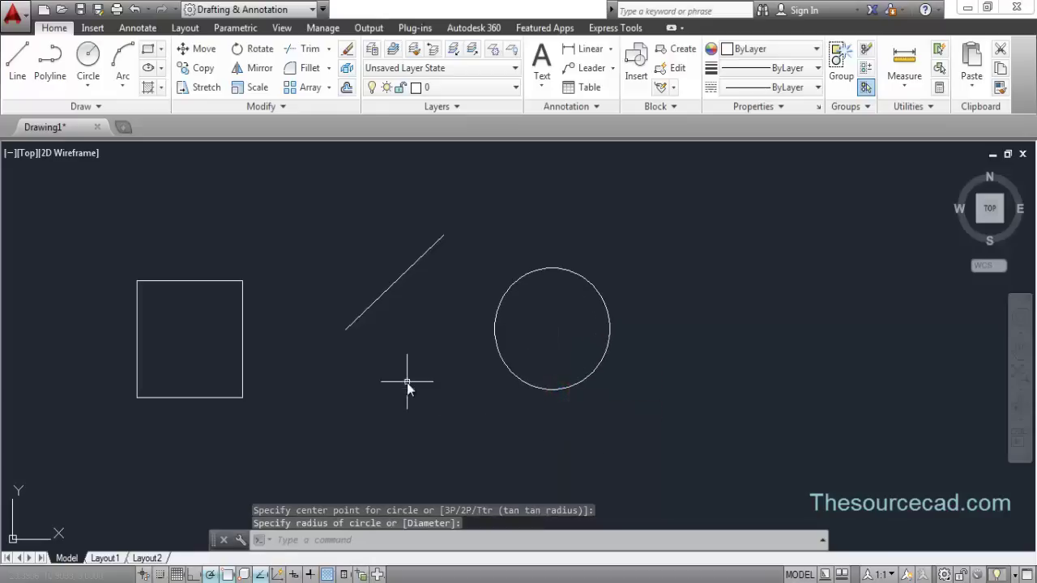
With object snap turned off, draw a four-sided line outline right of the circle, placing its last point by eye near the start point.
middle_drag(406, 382, 475, 378)
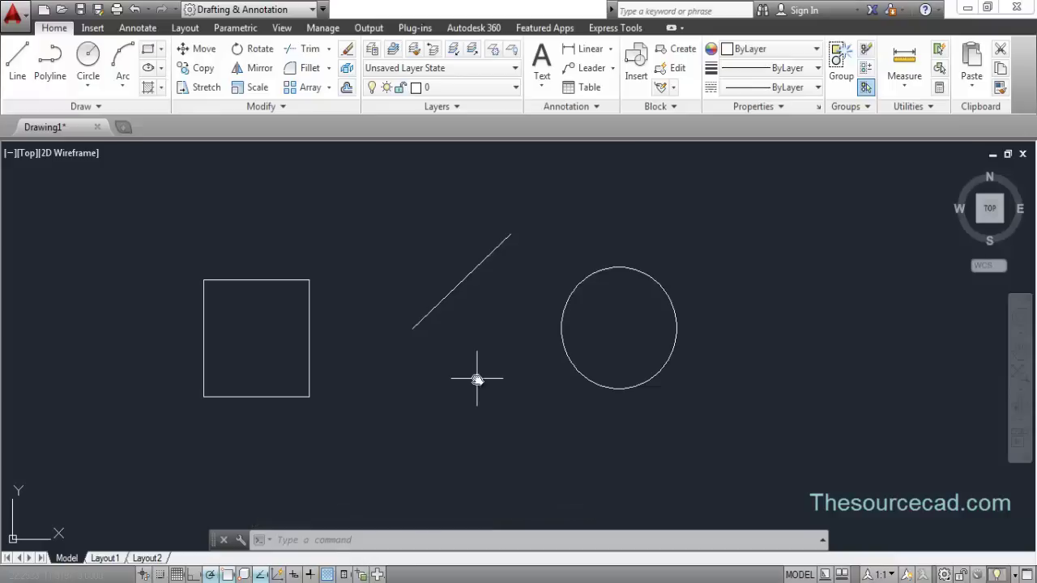
click(8, 64)
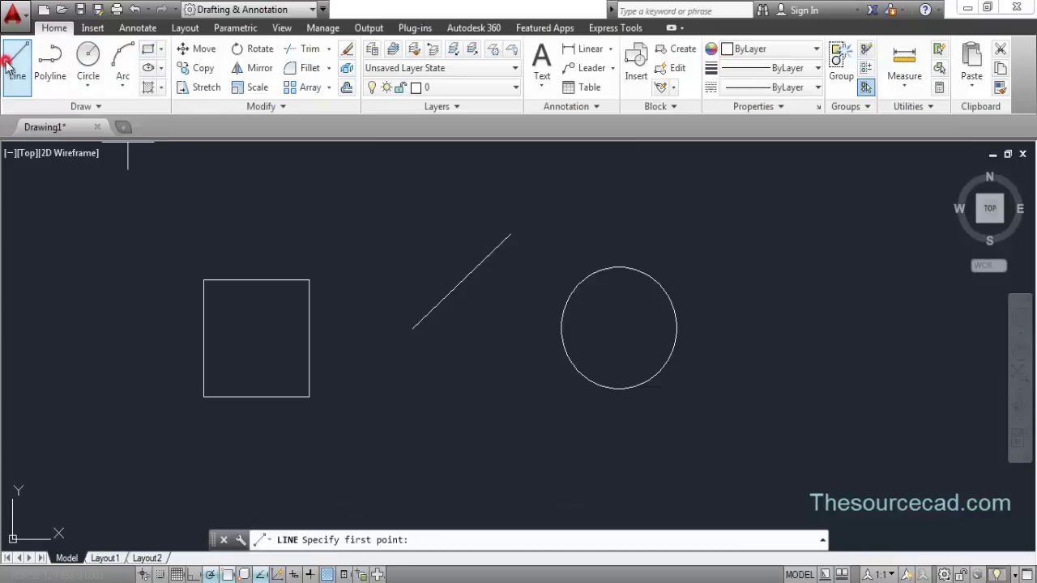
middle_drag(620, 331, 455, 321)
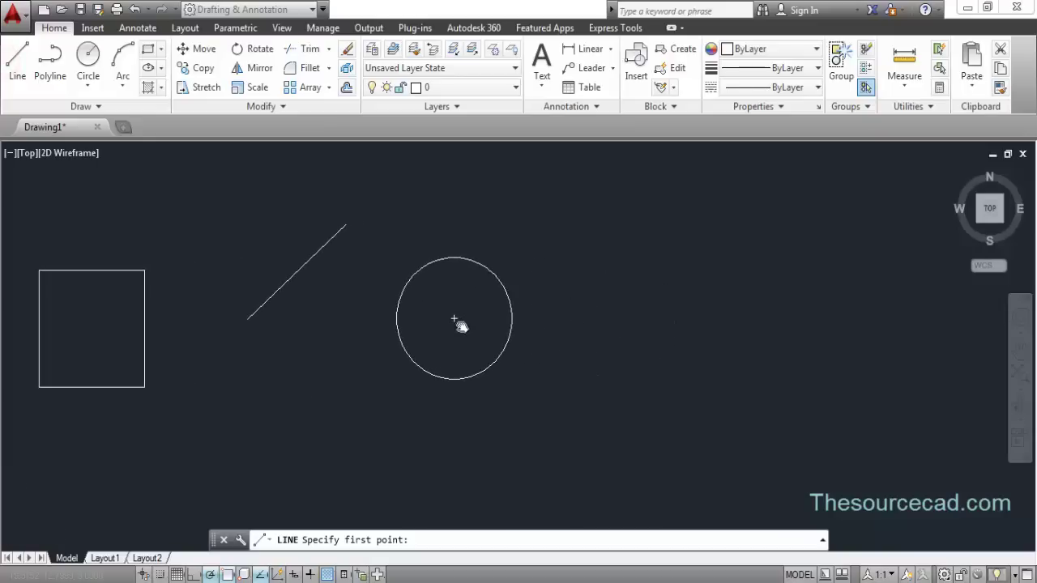
click(616, 259)
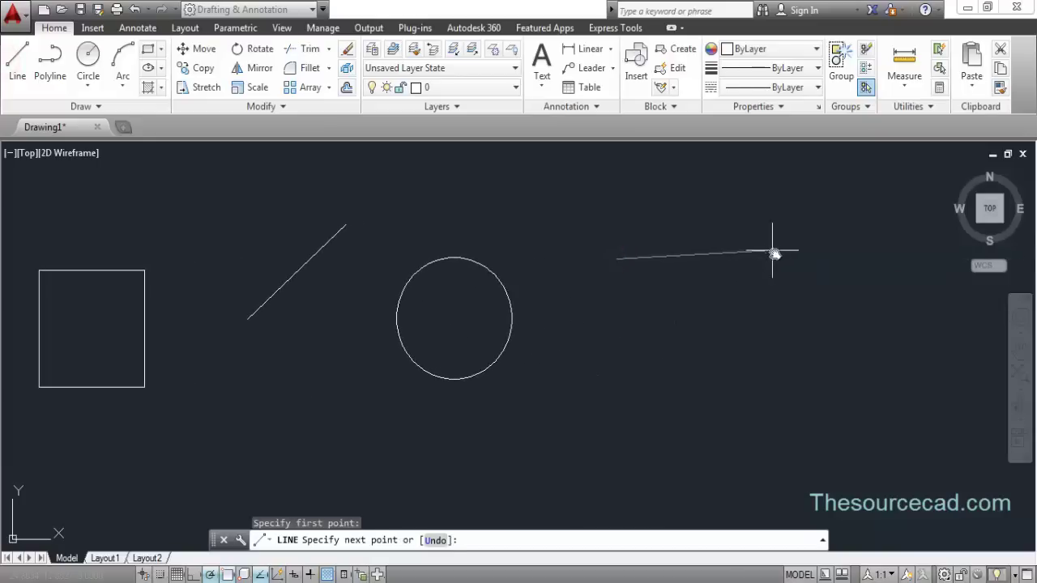
click(228, 574)
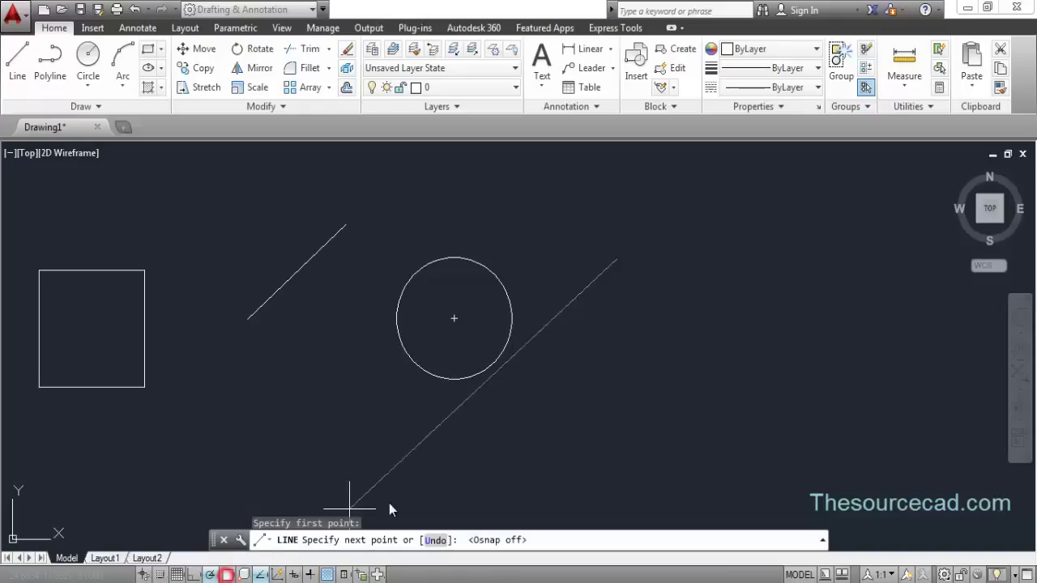
click(778, 259)
click(778, 377)
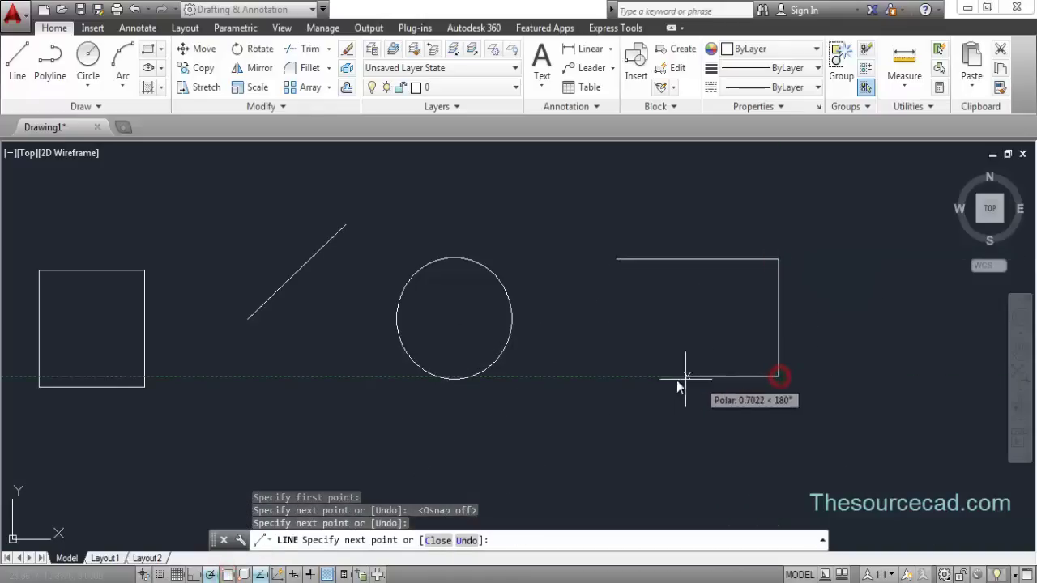
click(624, 379)
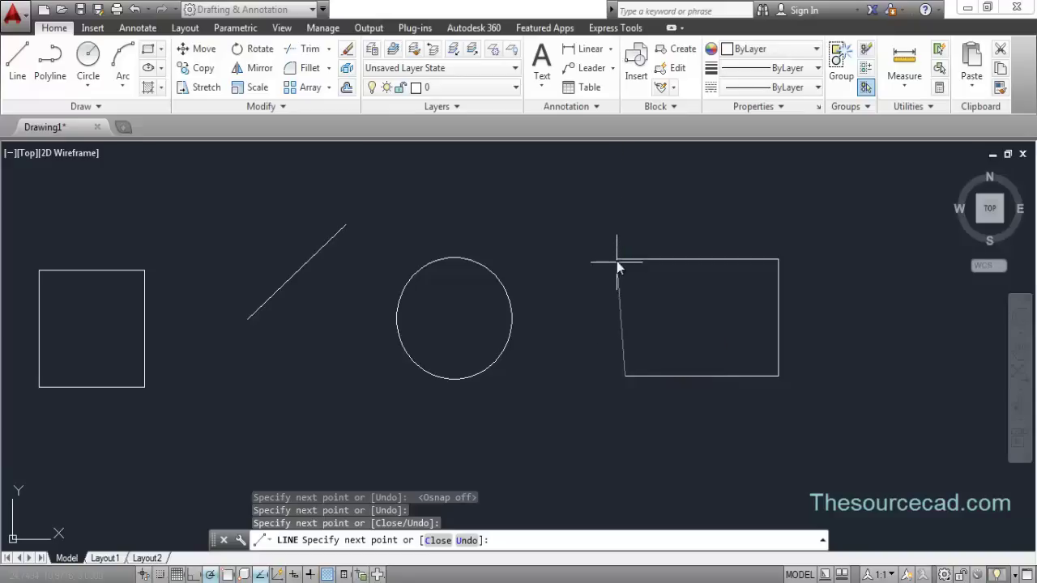
scroll(615, 258, up, 3)
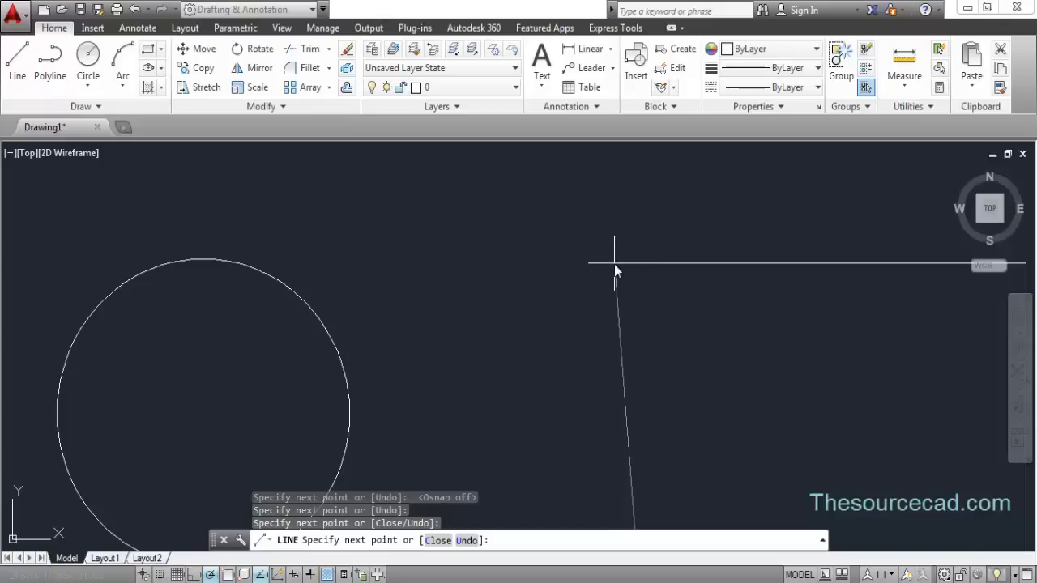
click(614, 264)
right_click(537, 273)
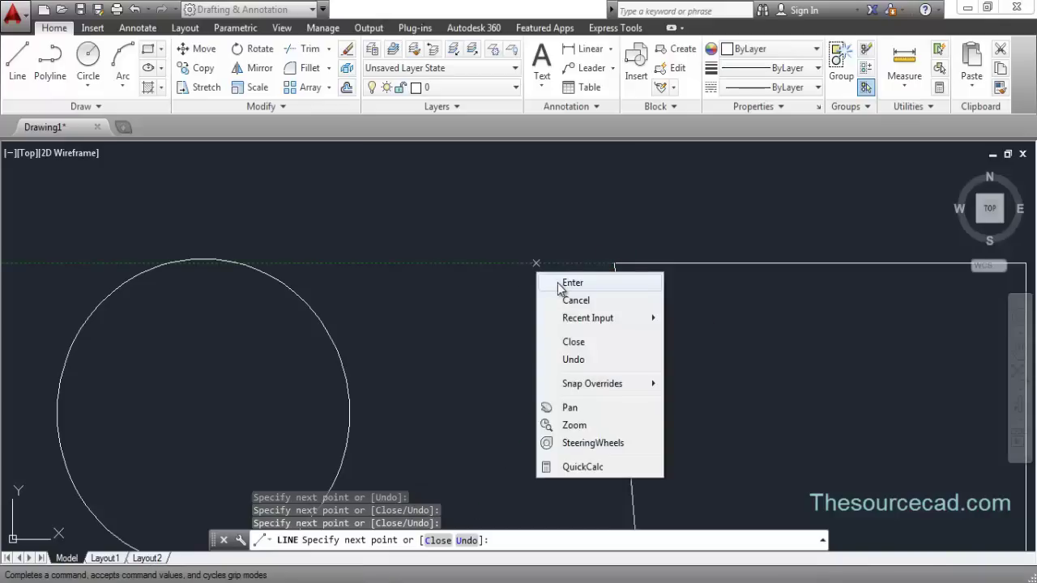
click(561, 284)
Examine the upper-left corner of the four-sided outline up close and turn object snap back on.
scroll(733, 360, down, 3)
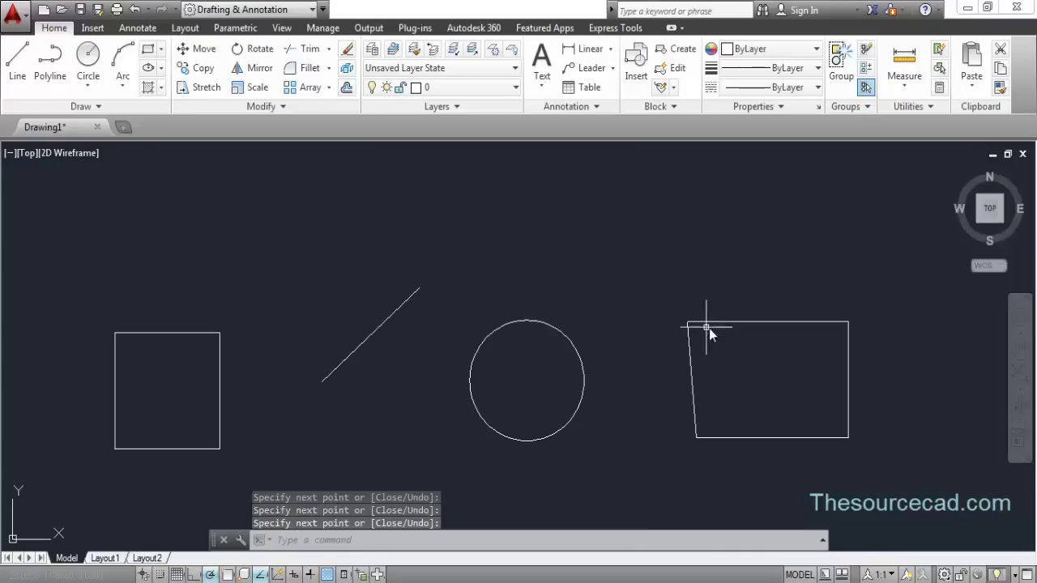
scroll(677, 319, up, 4)
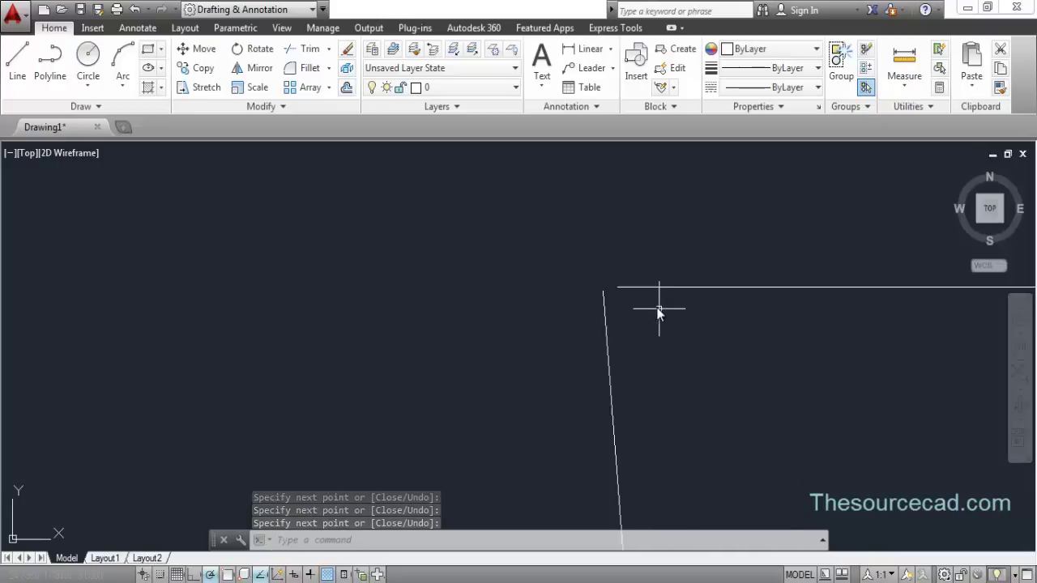
scroll(658, 313, up, 5)
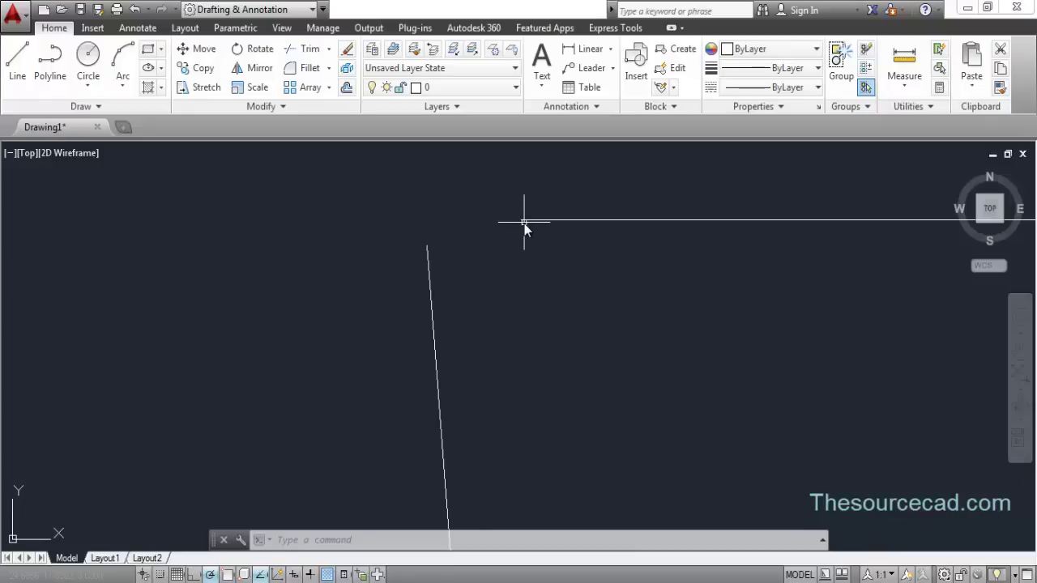
click(229, 575)
Select the four lines of the outline right of the circle and erase them.
scroll(372, 427, down, 3)
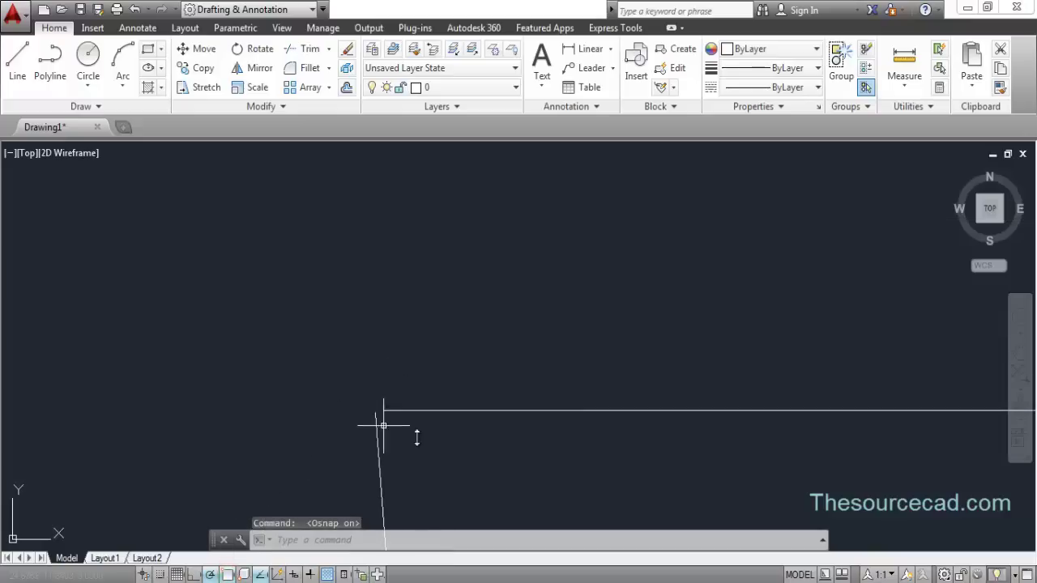
scroll(383, 426, down, 5)
middle_drag(596, 481, 588, 358)
click(739, 481)
click(427, 202)
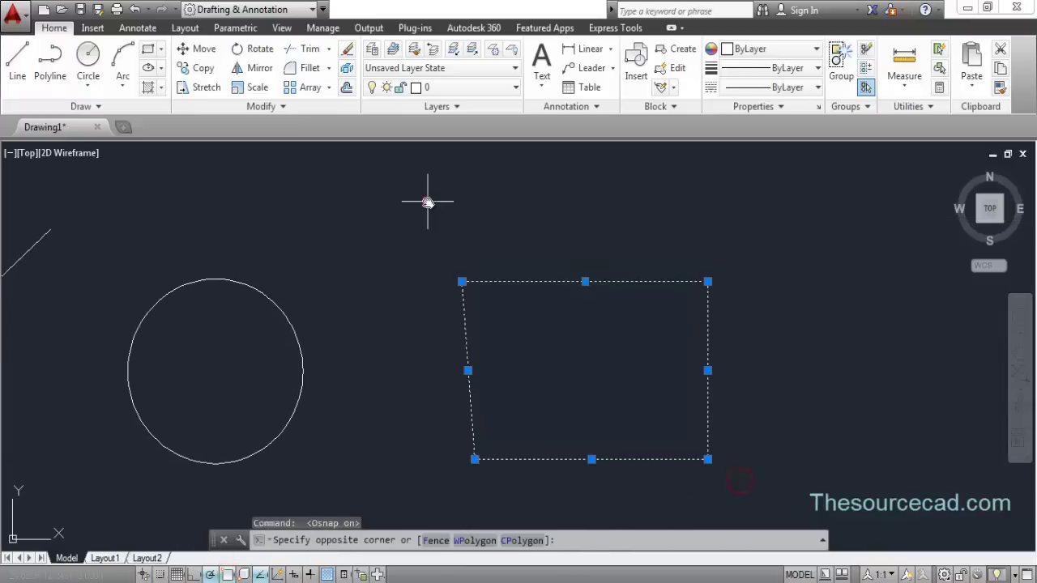
right_click(428, 201)
click(448, 298)
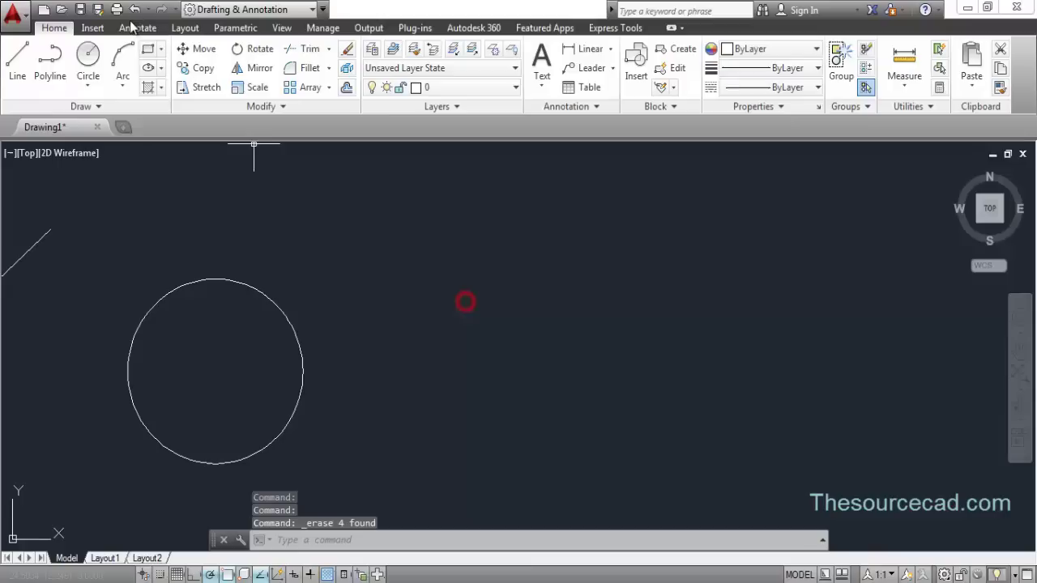
With object snap on, draw a four-sided line outline right of the circle, snapping its last point to the start endpoint, and inspect that corner.
click(17, 63)
click(502, 230)
click(705, 230)
click(706, 349)
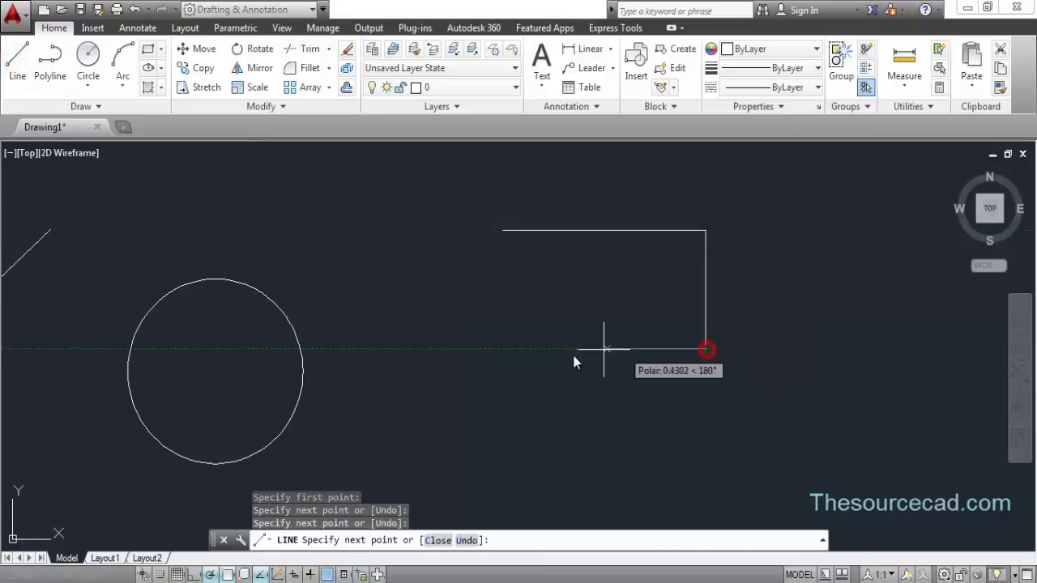
click(547, 359)
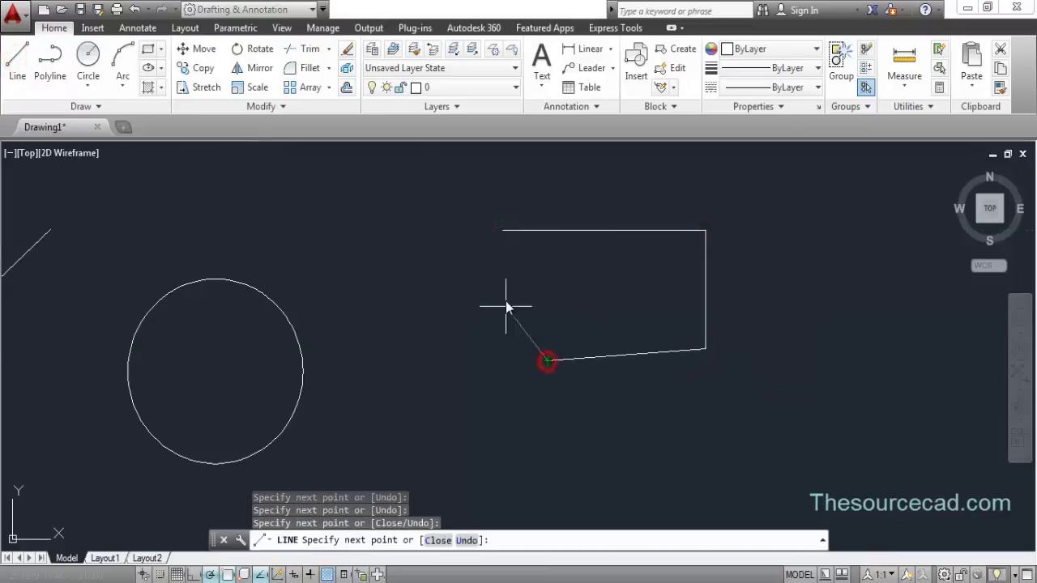
click(496, 231)
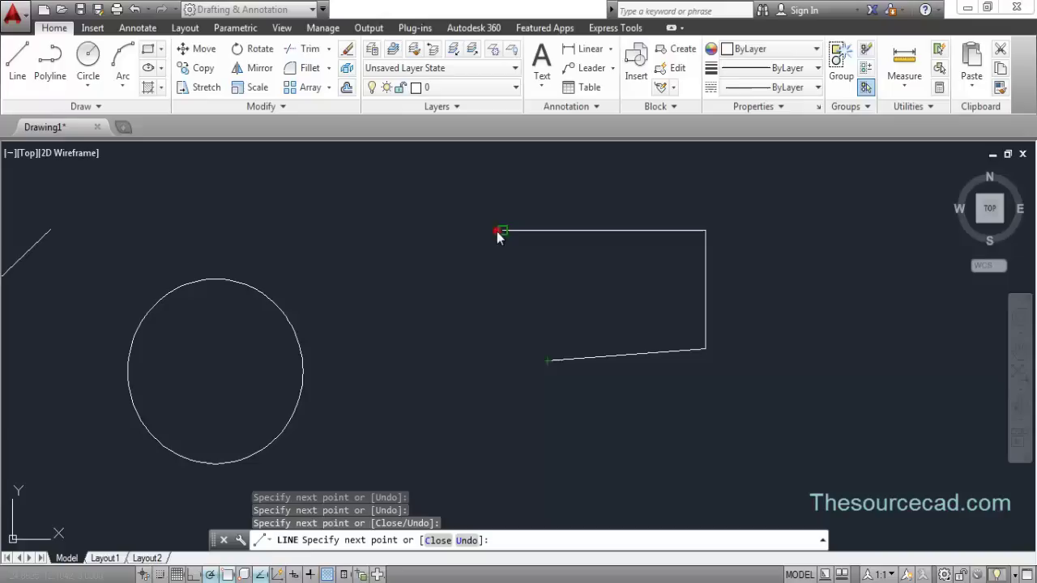
right_click(465, 296)
click(475, 302)
scroll(500, 225, up, 5)
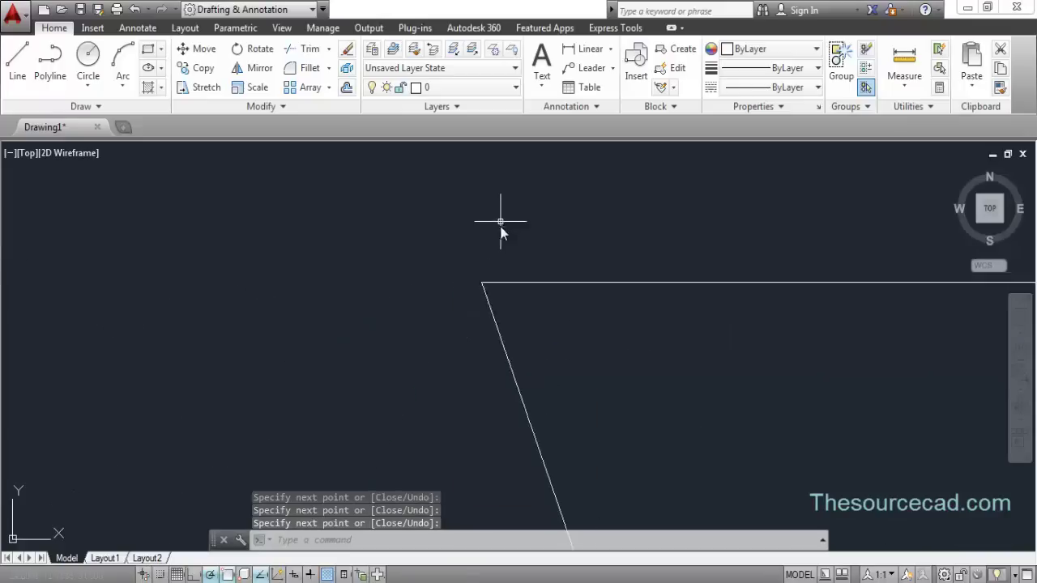
scroll(481, 337, down, 6)
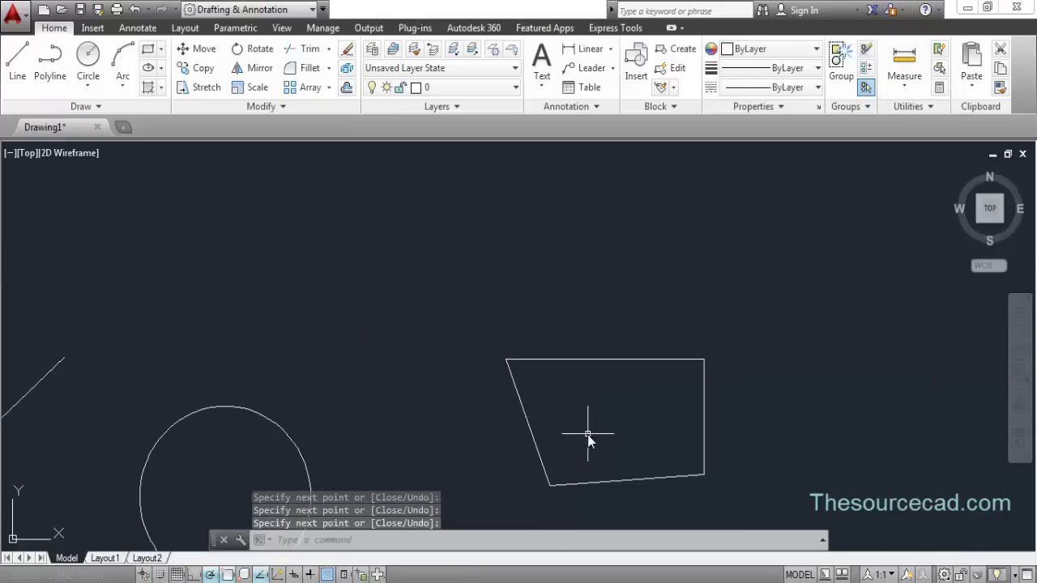
Select the four lines of the outline right of the circle with a window and erase them.
middle_drag(590, 433, 602, 345)
scroll(602, 345, down, 2)
scroll(535, 348, down, 2)
click(511, 300)
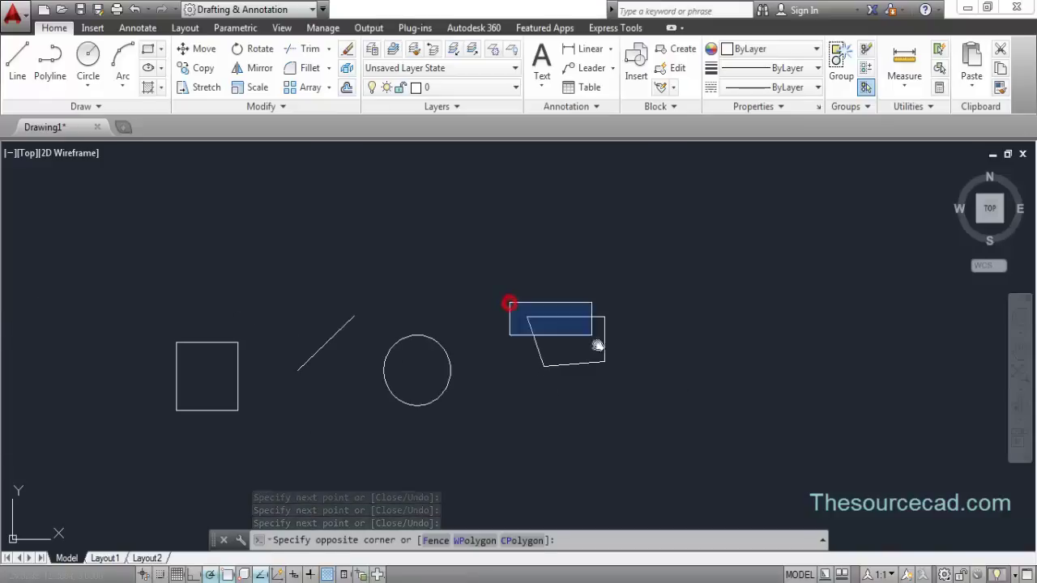
click(648, 398)
right_click(645, 399)
click(680, 313)
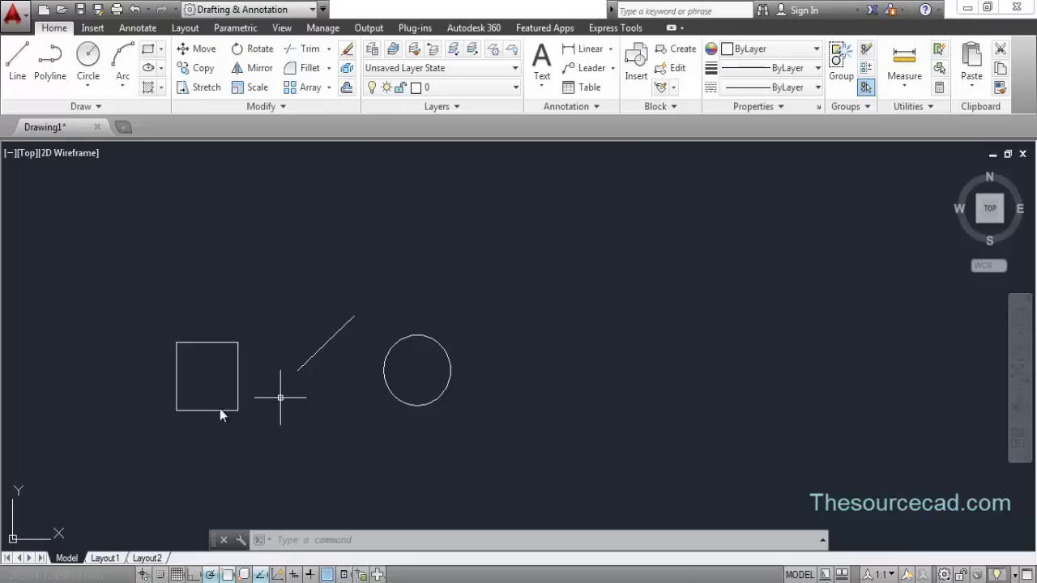
Draw a zigzag of four lines from the square's lower-left corner, snapping to the midpoints of its left and upper sides between free points.
middle_drag(220, 411, 297, 398)
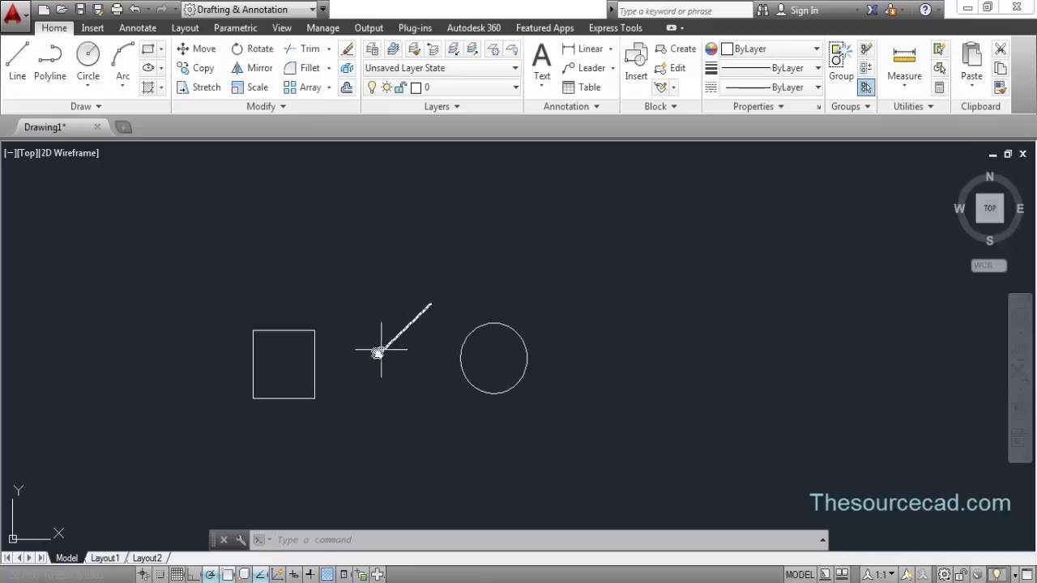
click(14, 66)
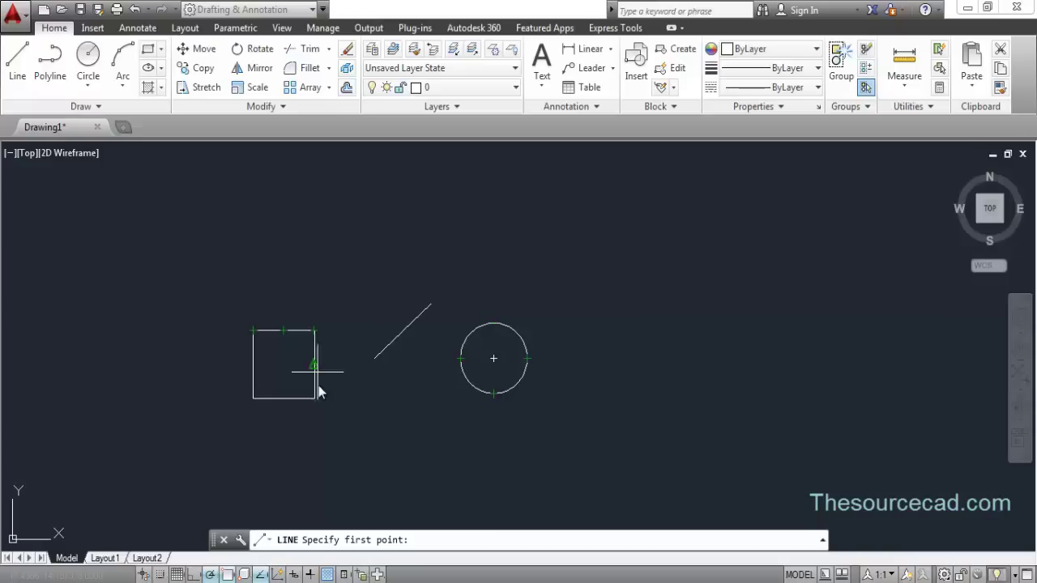
click(254, 398)
click(178, 368)
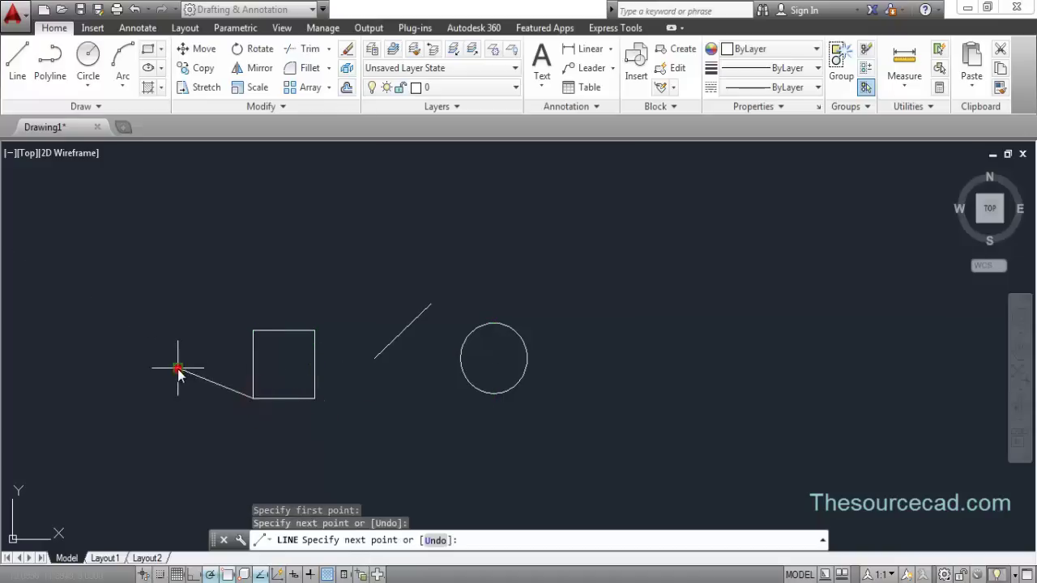
click(253, 364)
click(231, 277)
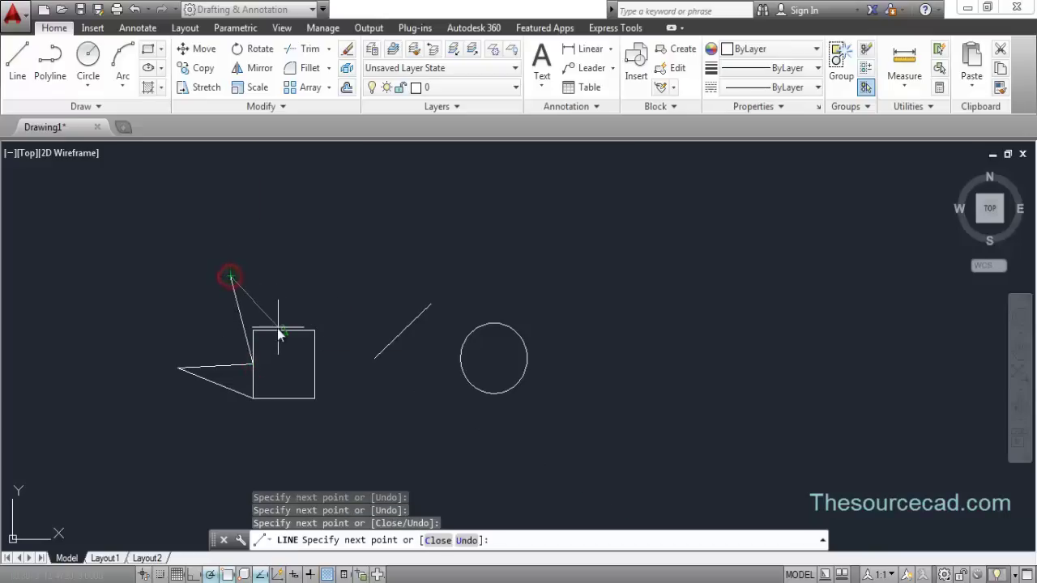
click(281, 330)
right_click(312, 260)
click(330, 267)
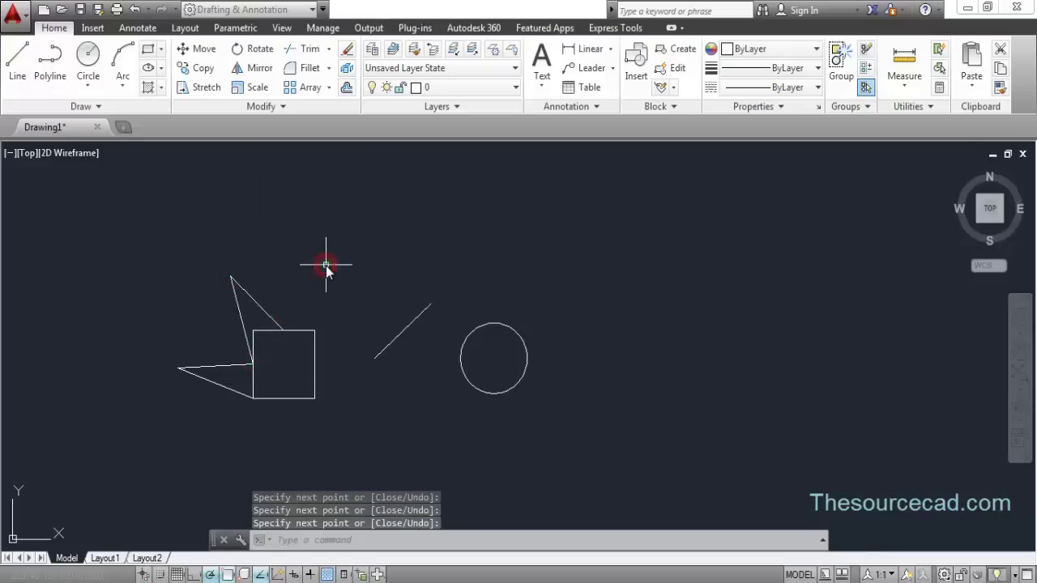
Select the square, the zigzag lines, the diagonal line and the circle with one window and erase them all.
click(143, 237)
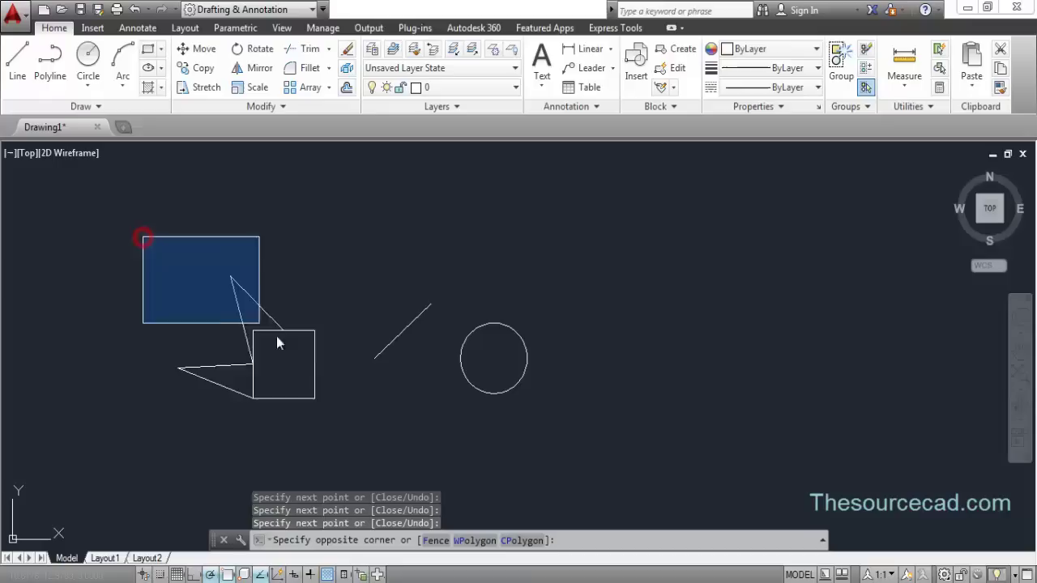
click(625, 446)
right_click(573, 287)
click(607, 314)
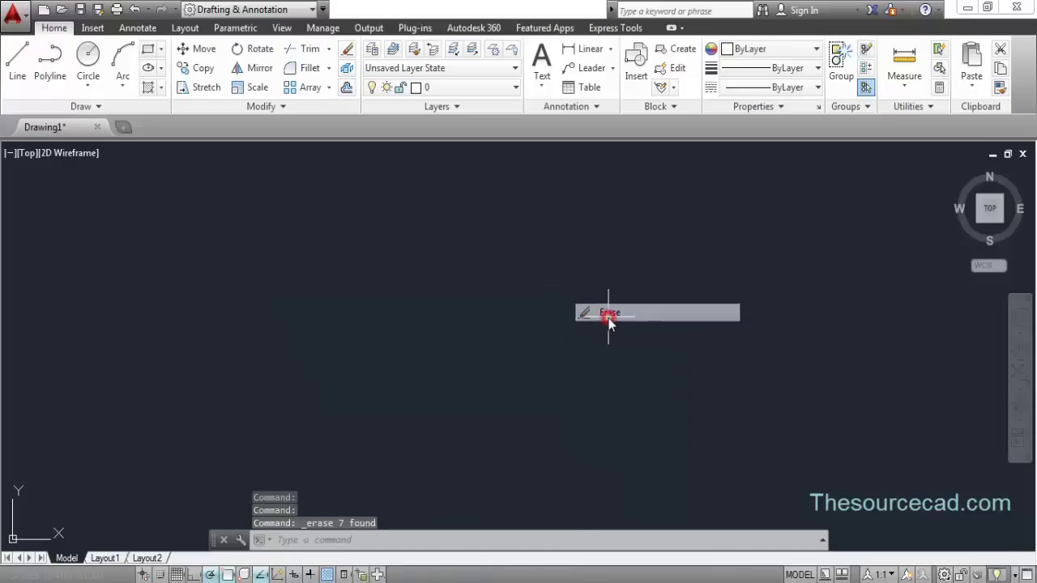
Draw a circle by centre and radius in the upper middle of the empty drawing area.
click(87, 57)
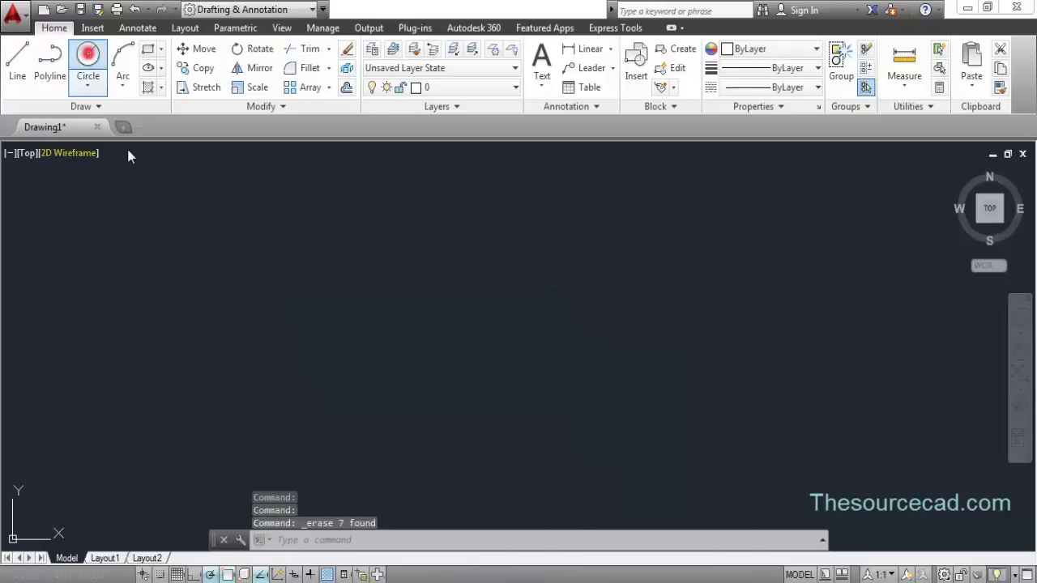
click(395, 300)
click(398, 353)
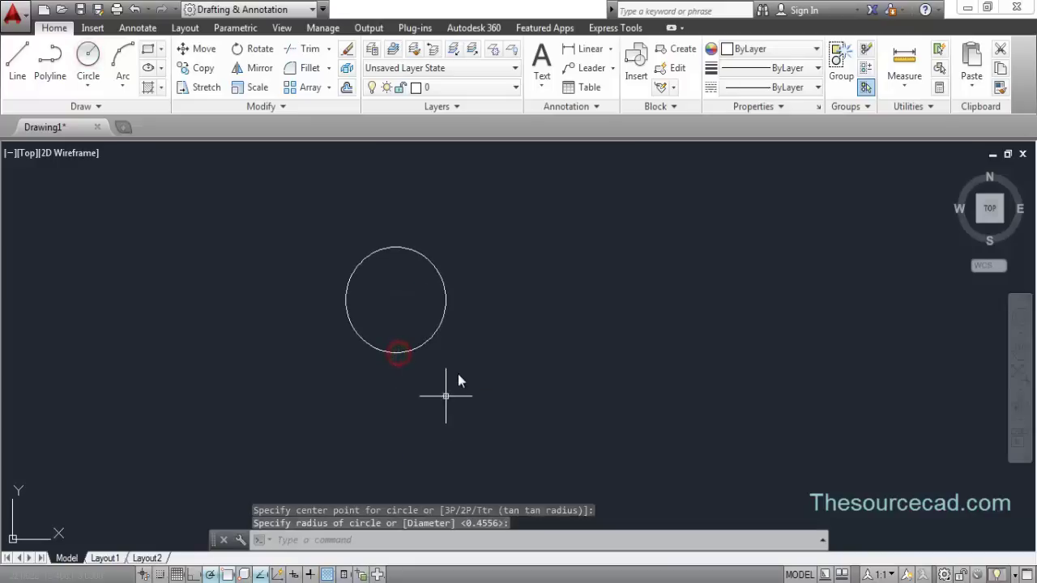
Start a line, check the quadrant snap on the circle's left side, and turn off the Quadrant object snap mode.
click(17, 65)
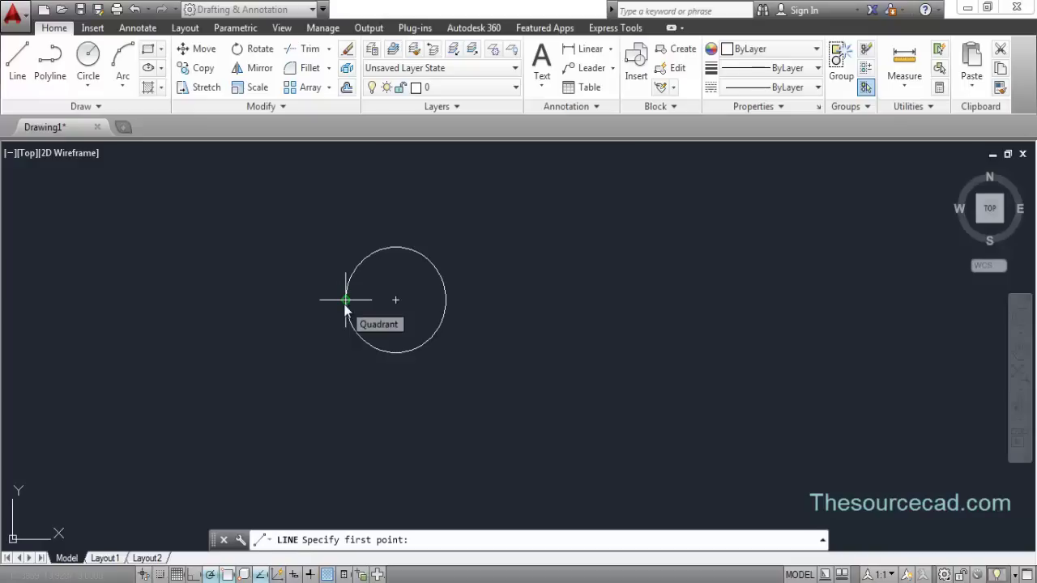
right_click(230, 575)
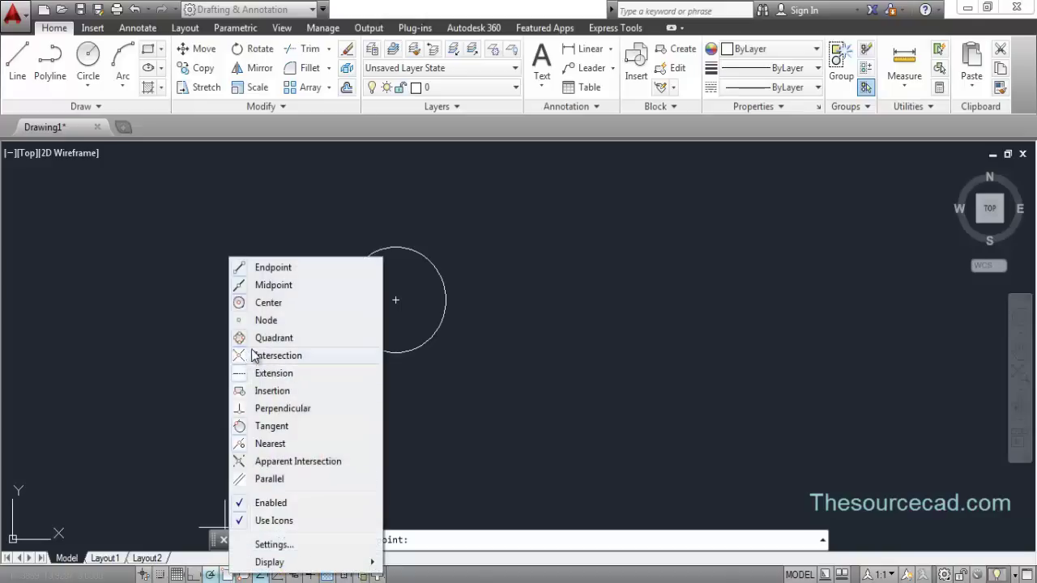
click(311, 339)
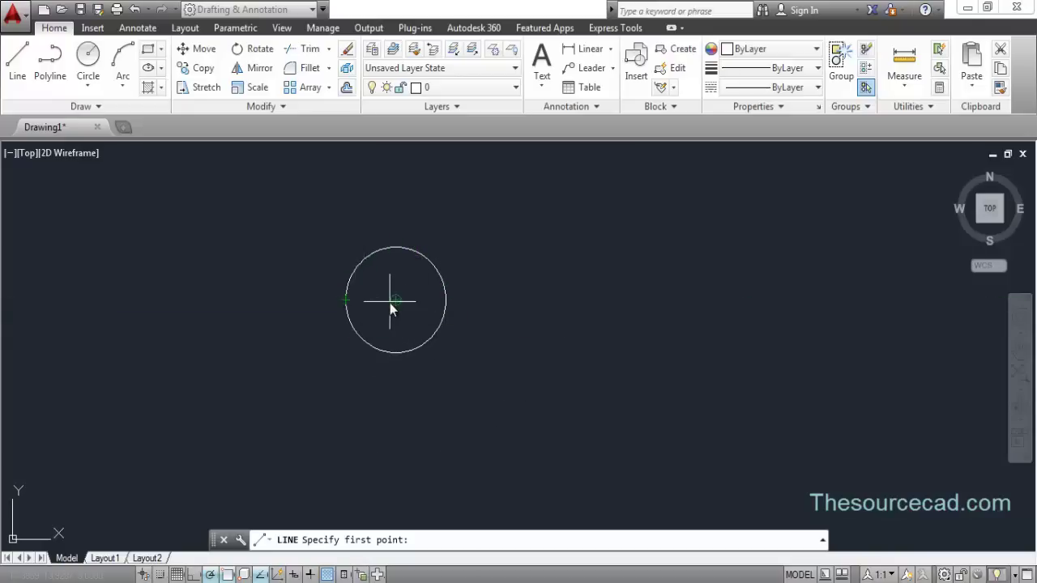
Switch the Center object snap mode off and back on, testing it with a trial line from the circle's centre.
right_click(233, 574)
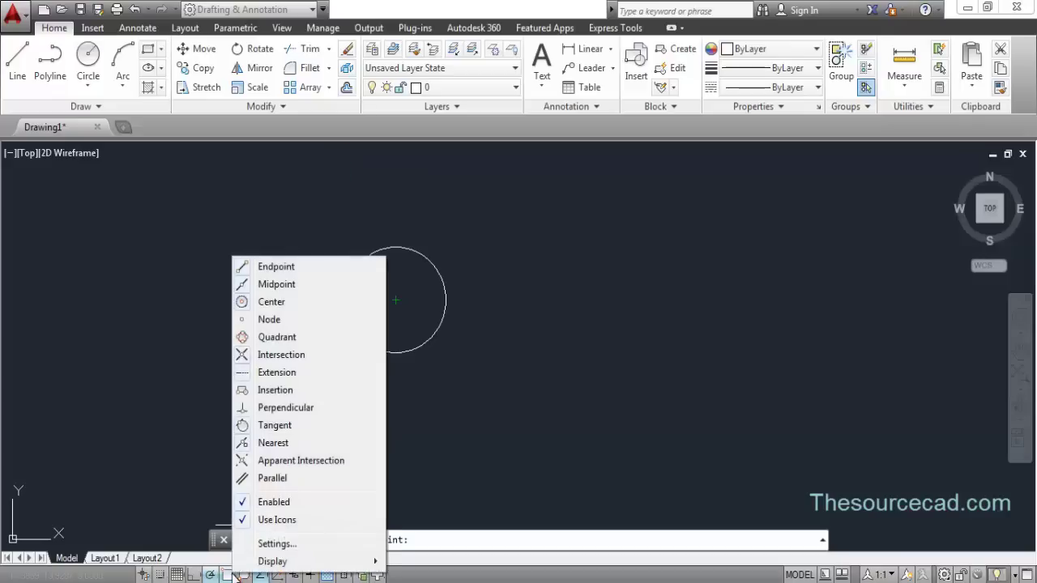
click(272, 301)
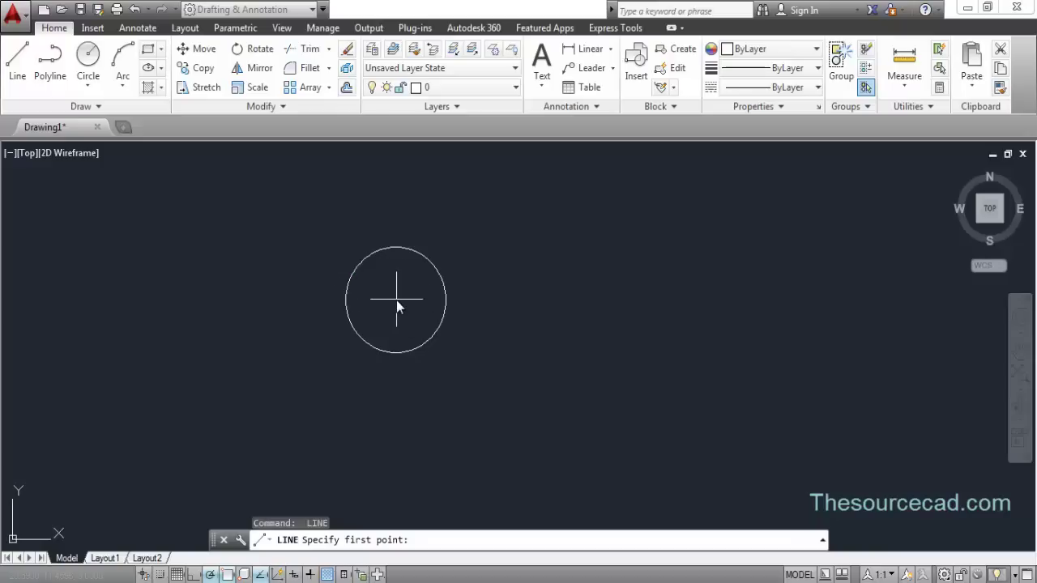
click(229, 575)
click(267, 306)
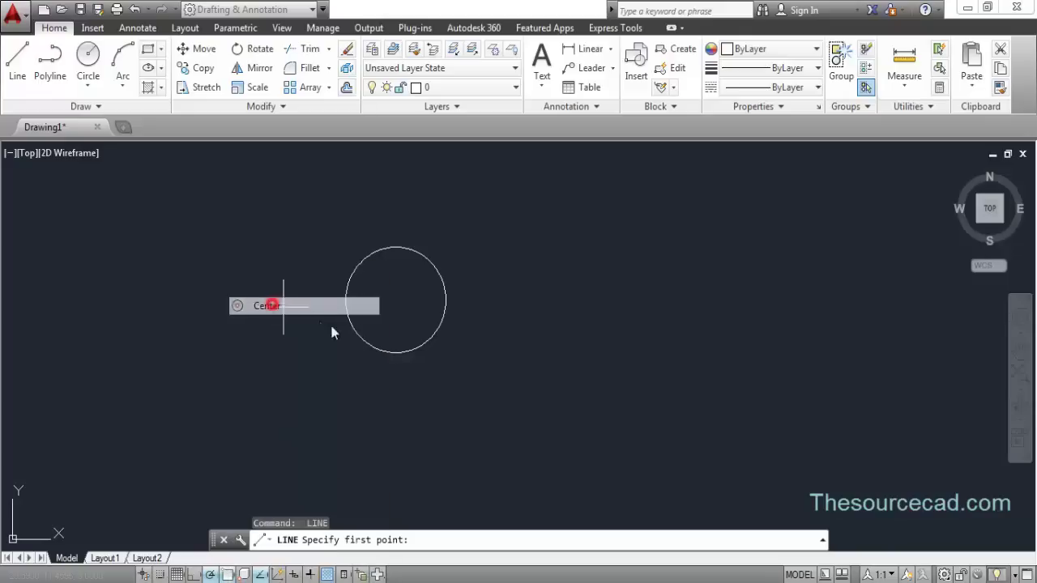
click(395, 300)
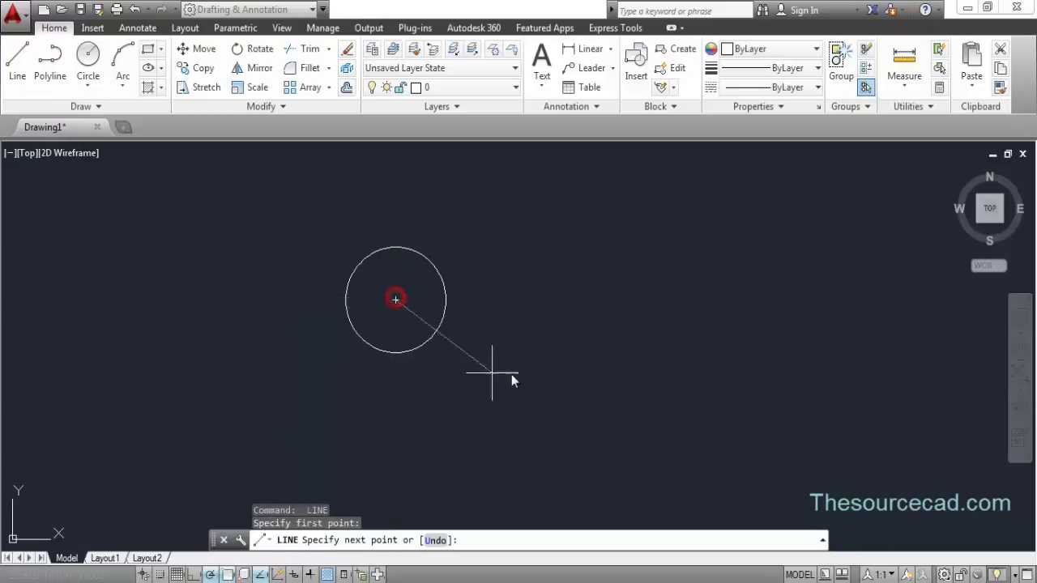
key(Escape)
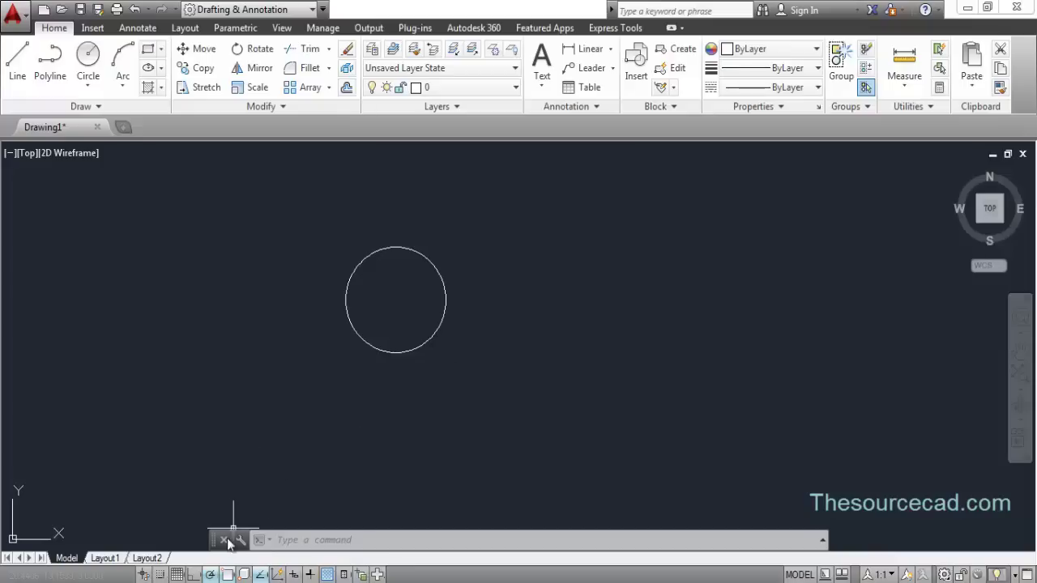
Review the object snap modes and draw a single horizontal line to the right of the circle.
right_click(228, 574)
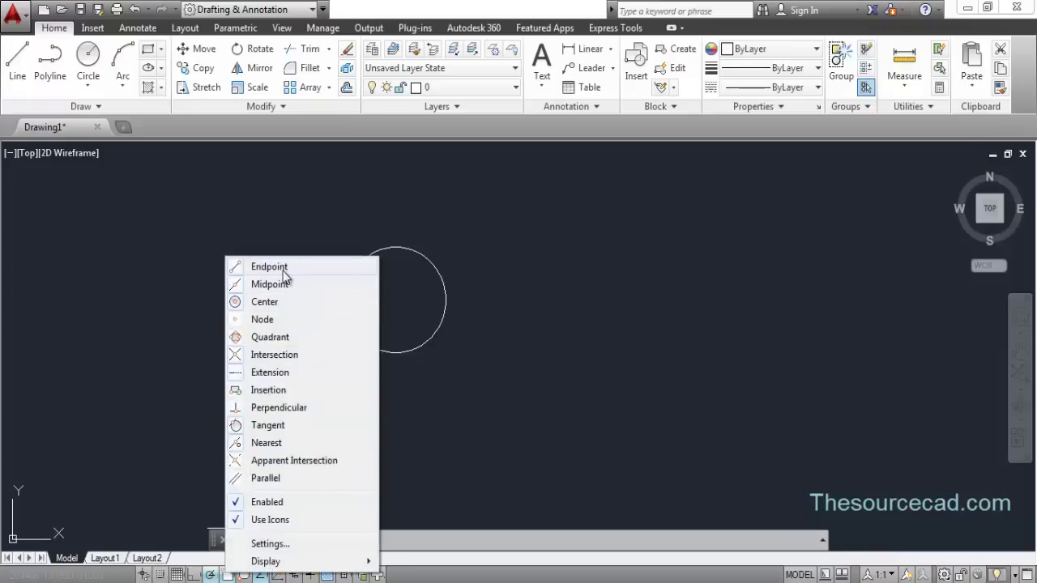
click(17, 61)
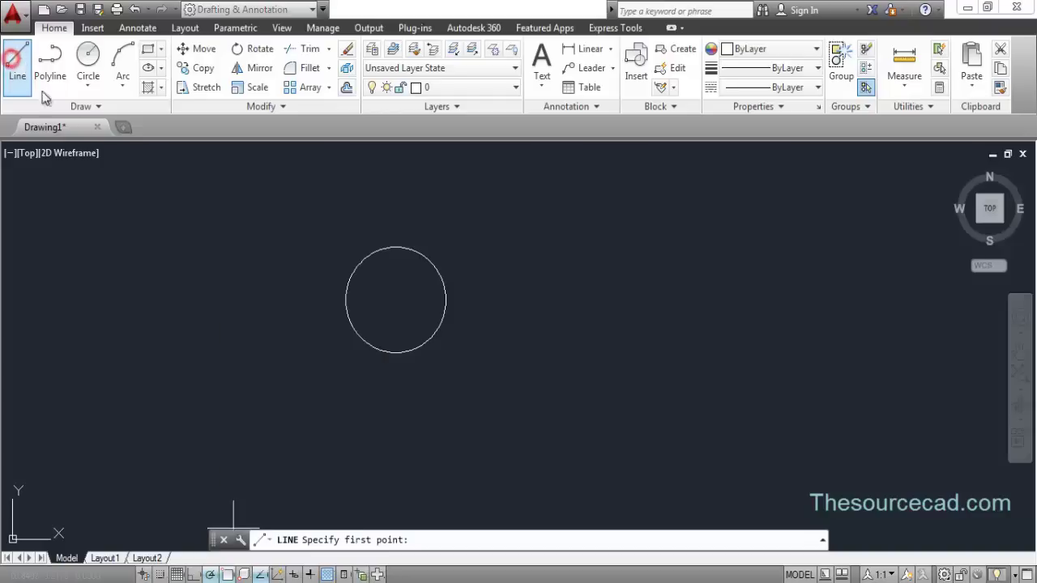
click(536, 254)
click(728, 252)
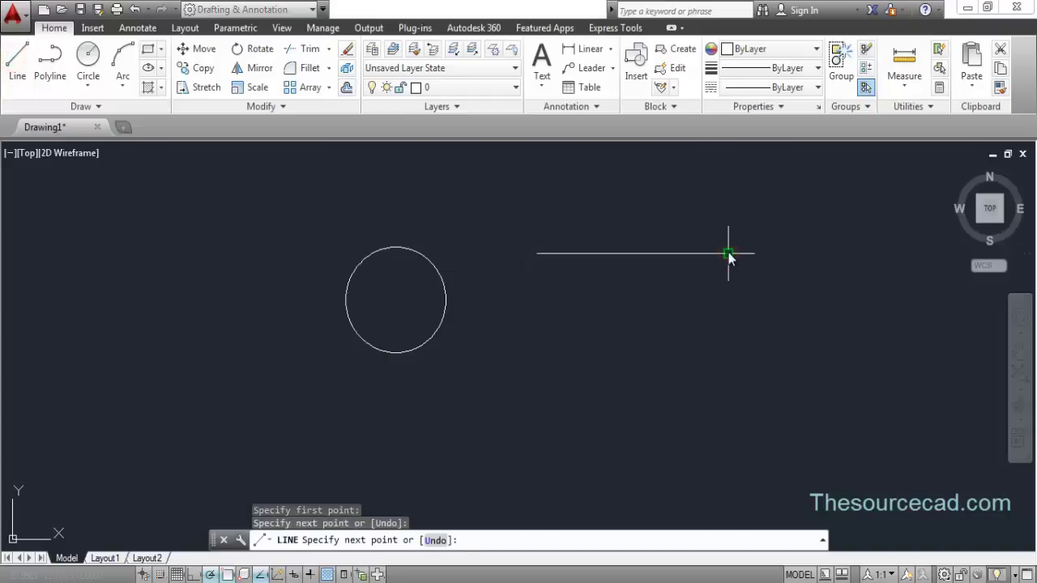
key(Return)
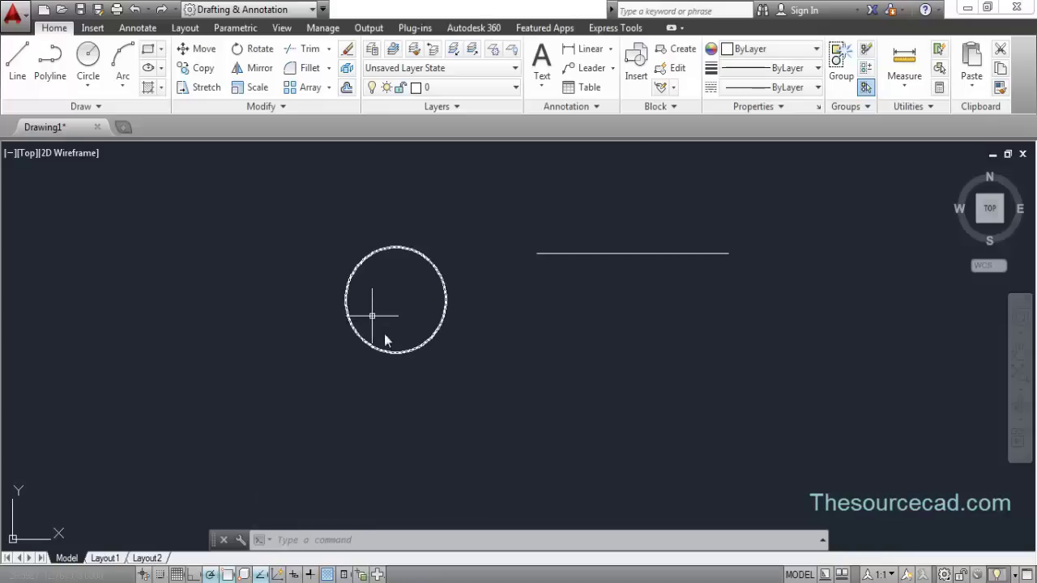
Look up the Node snap mode and place three separate points below and between the circle and the horizontal line.
right_click(227, 574)
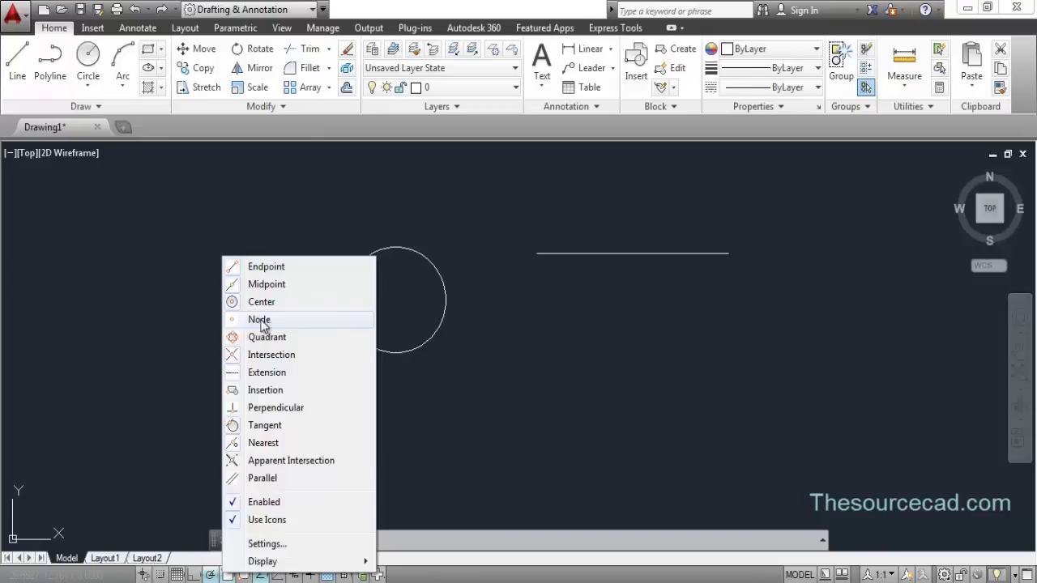
click(83, 106)
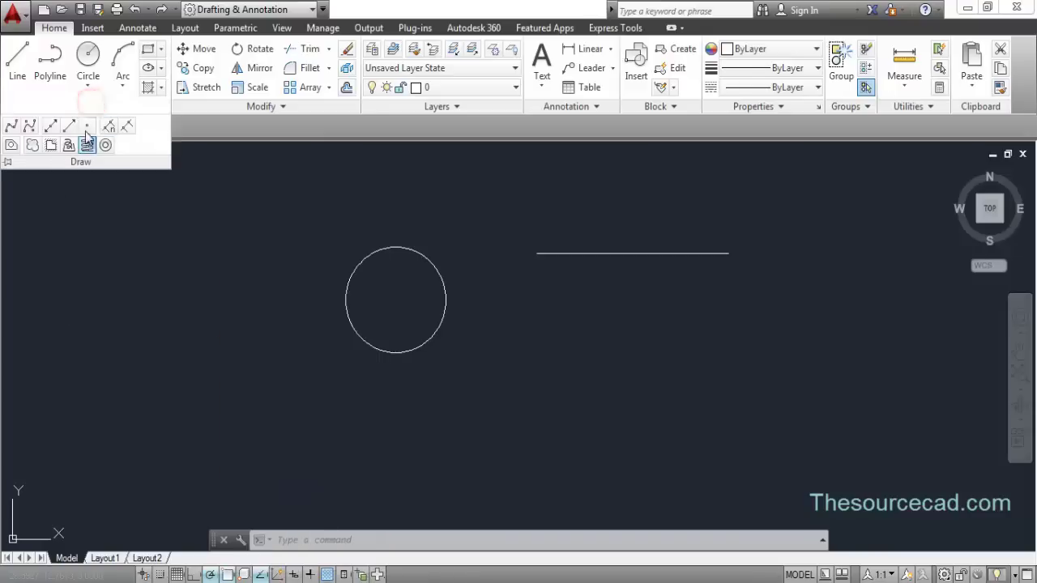
click(86, 126)
click(451, 386)
click(521, 327)
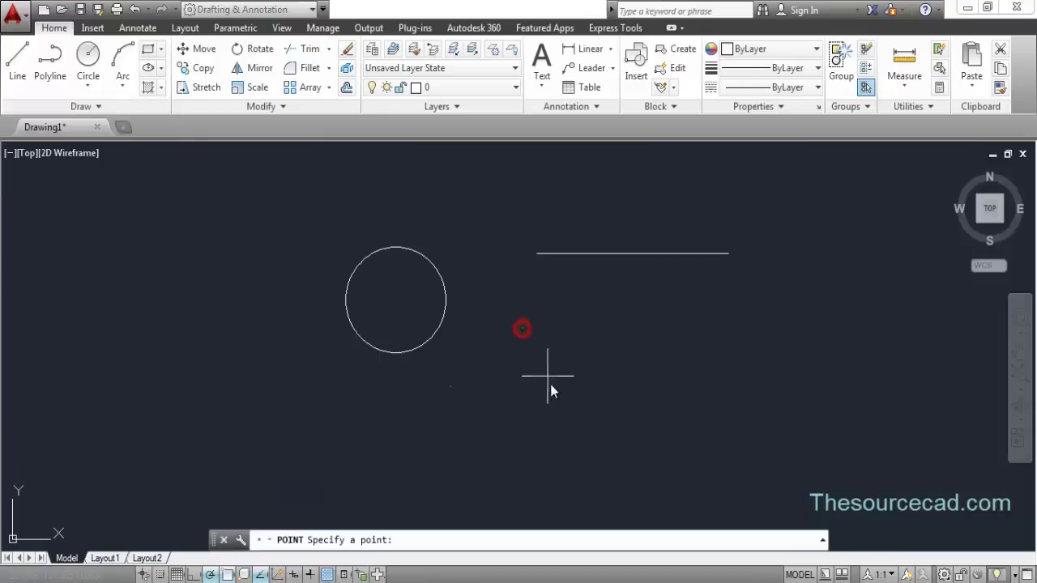
click(550, 383)
key(Escape)
Start a line and turn on the Node object snap mode to snap to the placed points.
text(l)
key(Return)
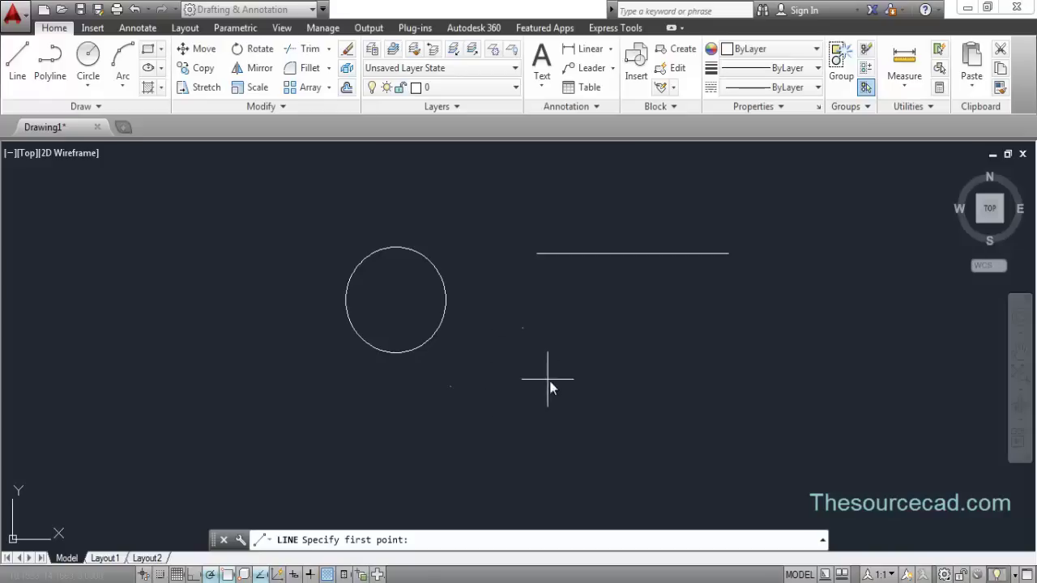
right_click(228, 574)
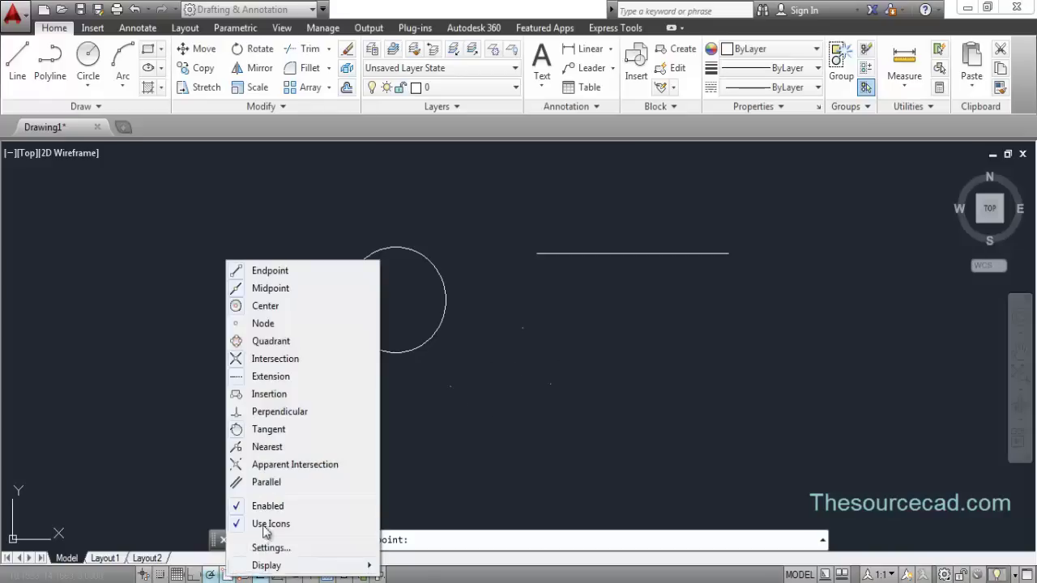
click(290, 325)
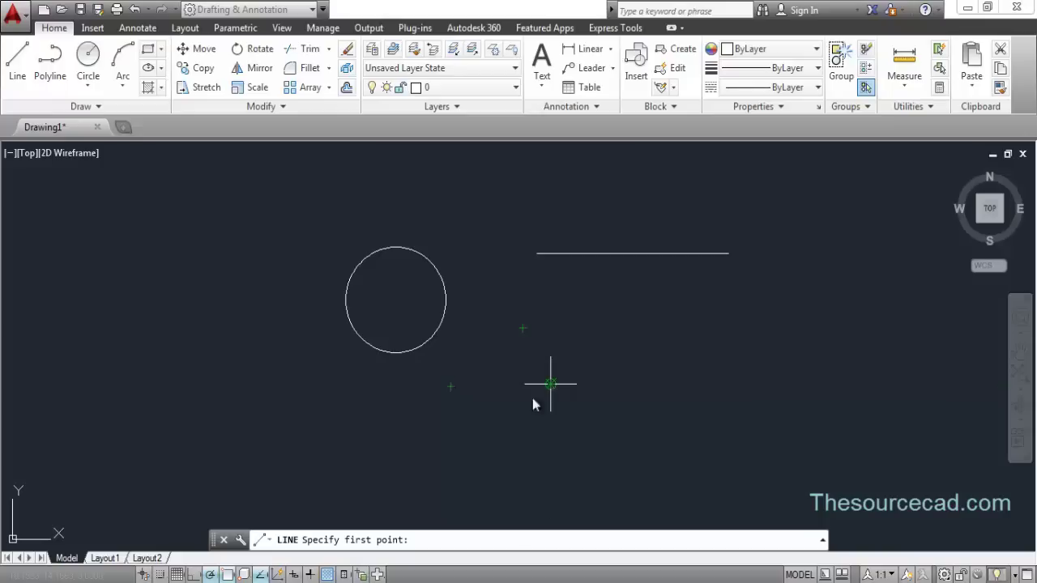
Draw a diagonal line sloping down across the horizontal line, after reviewing the object snap modes.
right_click(231, 576)
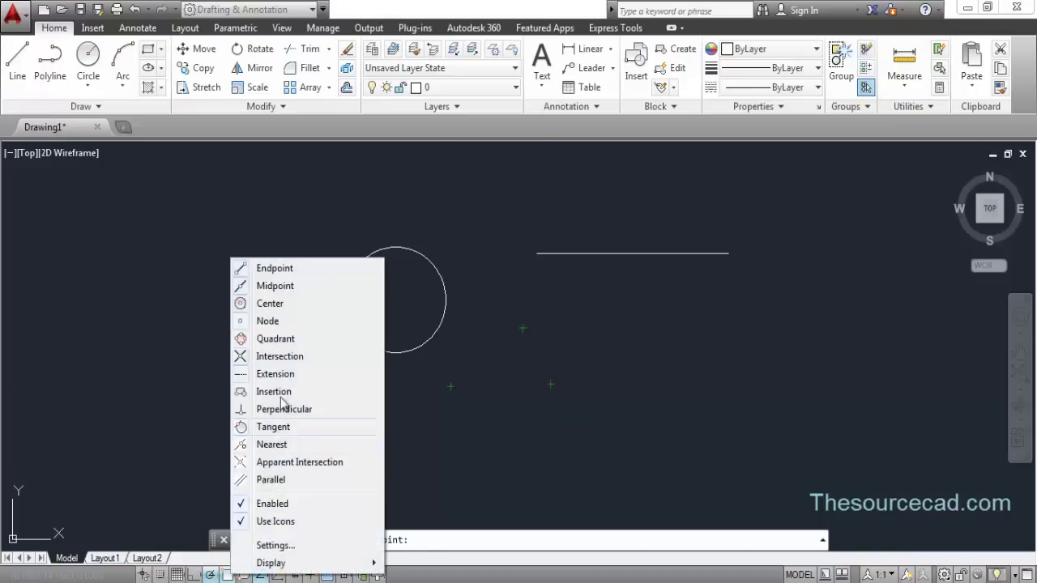
click(17, 61)
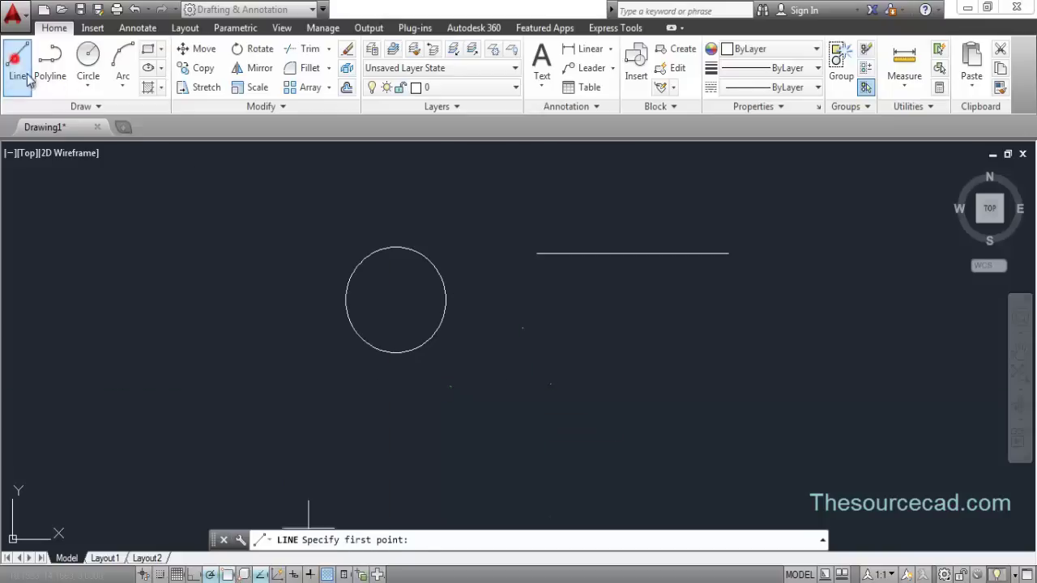
click(567, 192)
click(702, 313)
right_click(782, 269)
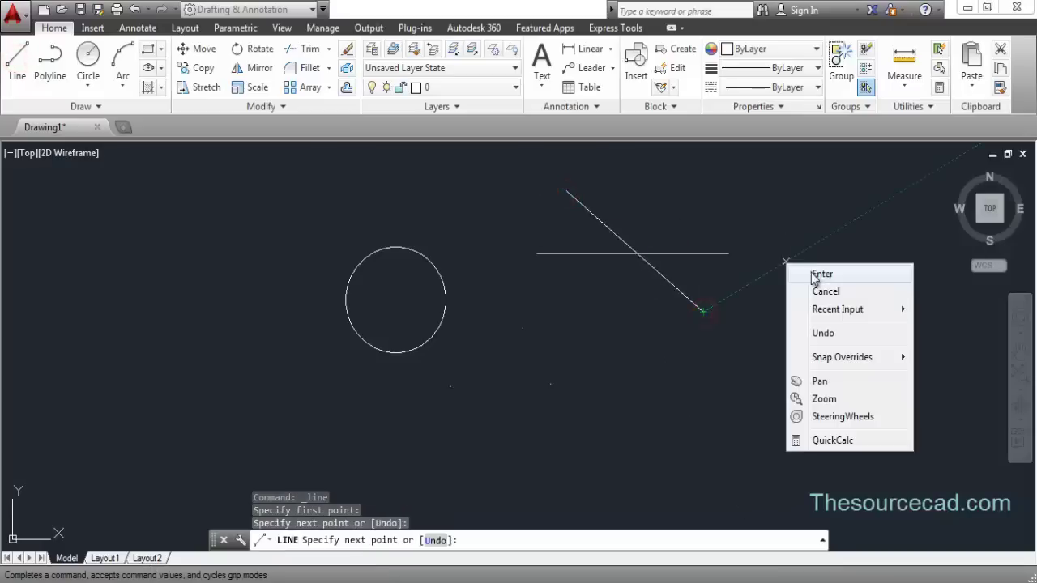
click(801, 274)
Draw a three-point arc below the horizontal line so that it crosses the lower part of the diagonal line.
click(121, 55)
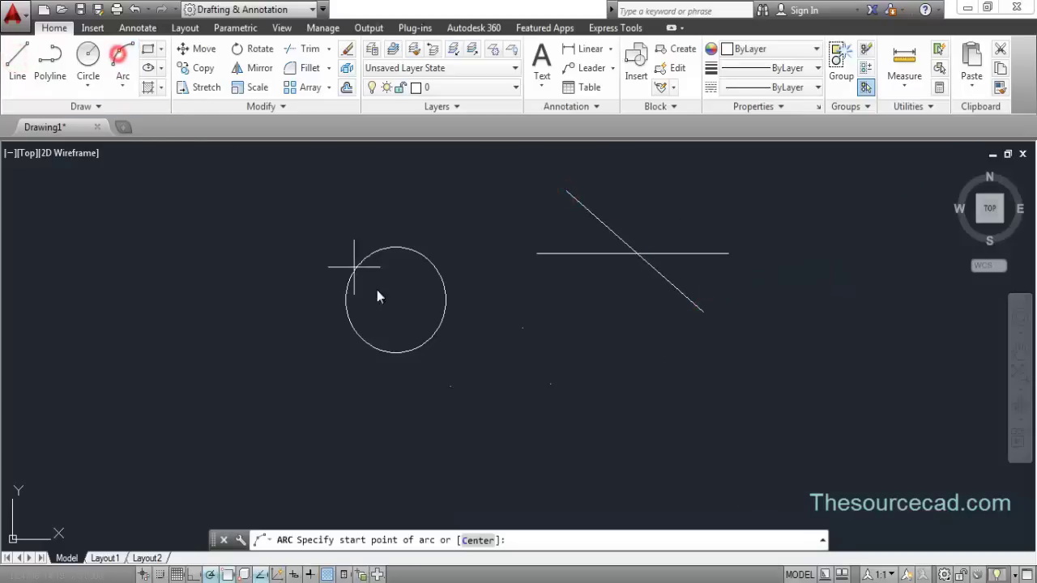
click(610, 333)
click(701, 270)
click(781, 292)
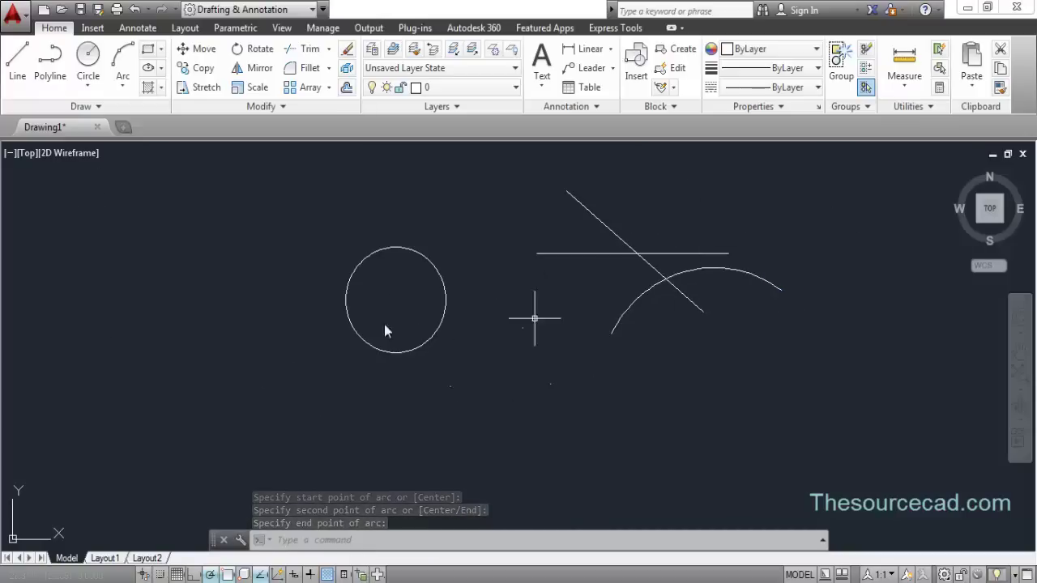
Start a line, check snapping where the two lines cross, and switch off the Intersection object snap mode.
click(17, 58)
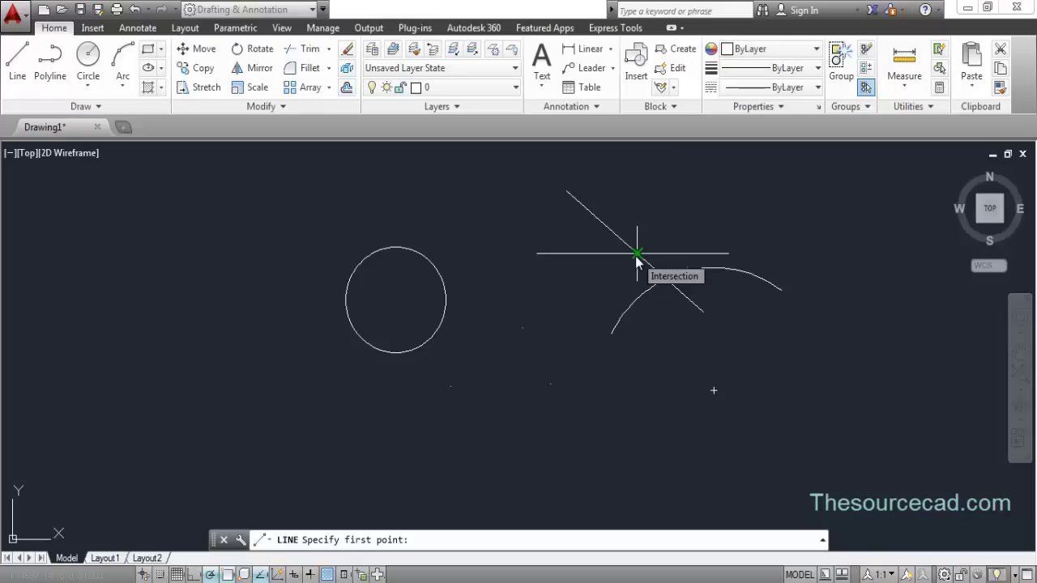
right_click(228, 574)
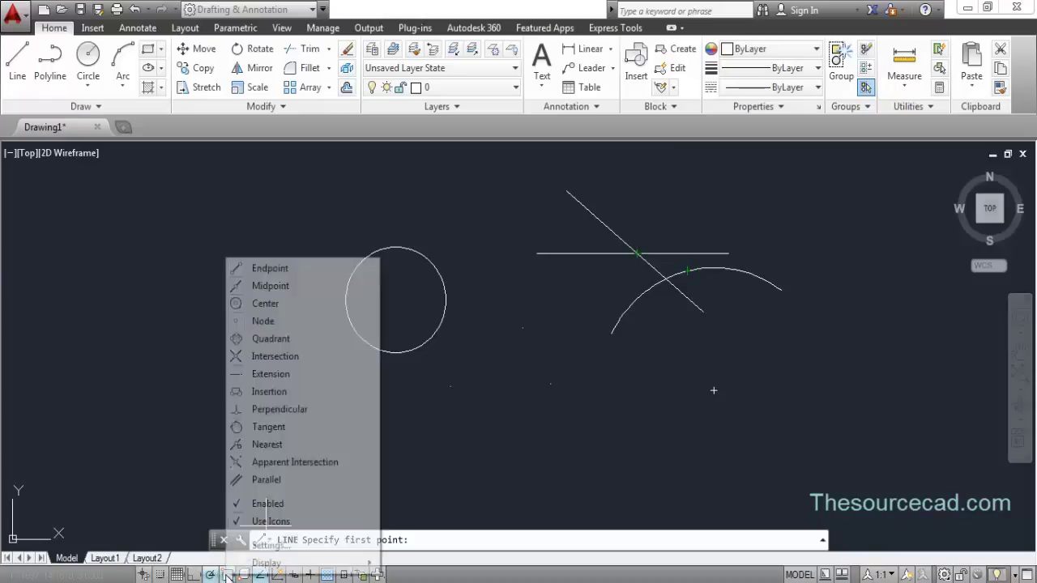
click(271, 357)
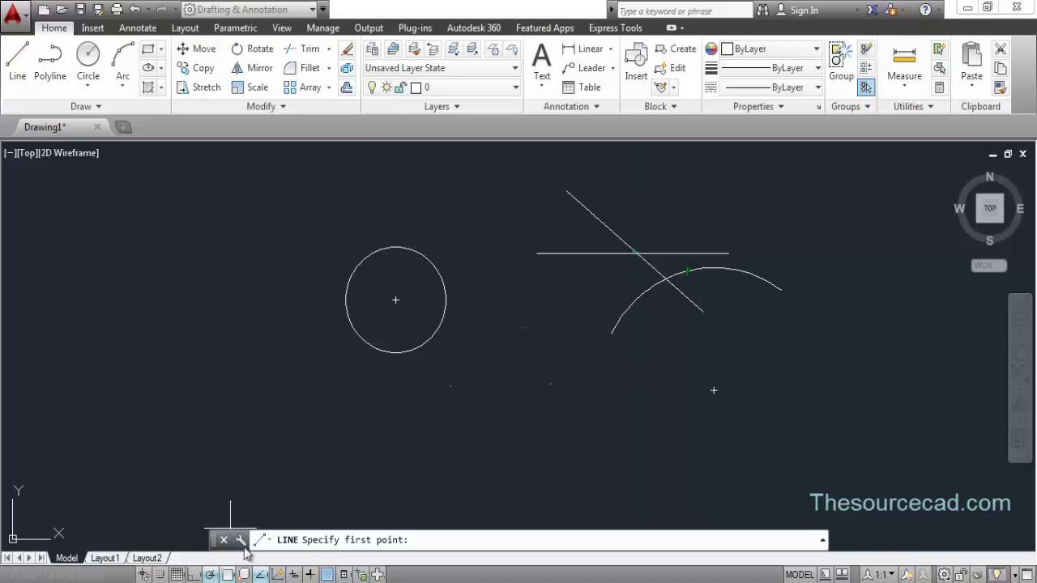
Switch off the Extension object snap mode and draw a single line slanting up towards the circle from its left side.
right_click(228, 576)
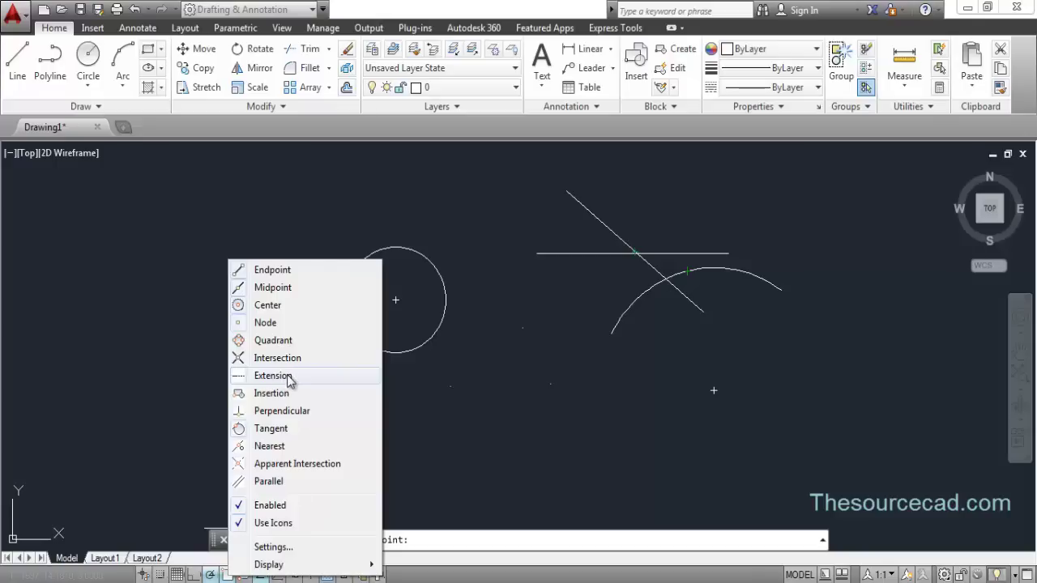
click(275, 375)
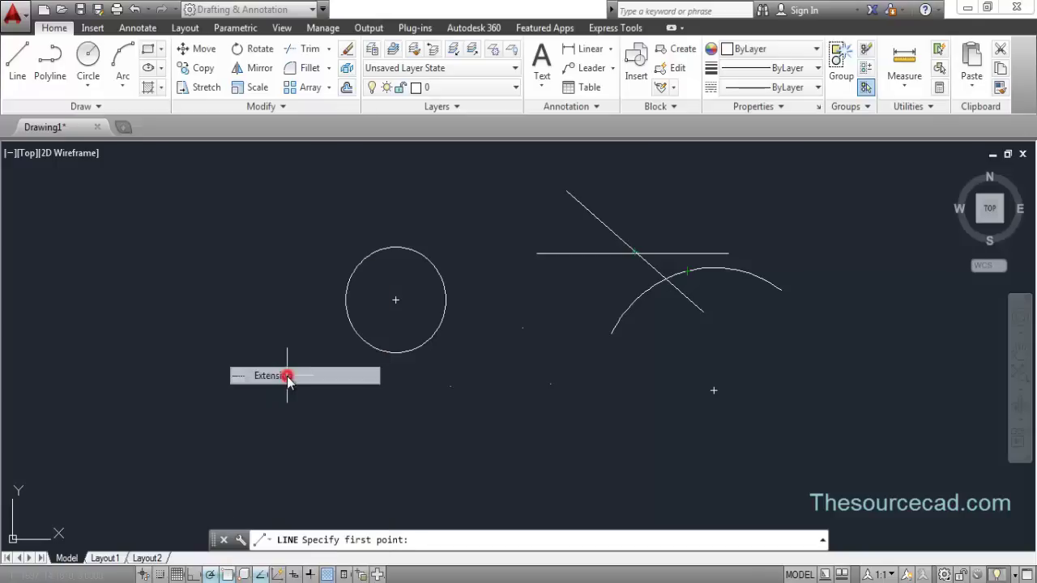
click(146, 400)
click(233, 310)
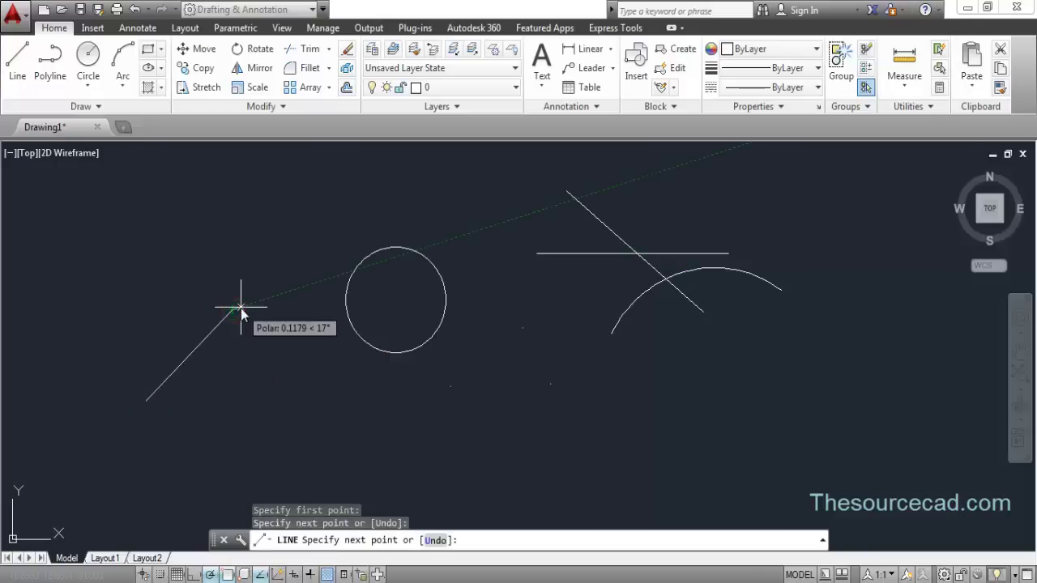
key(Return)
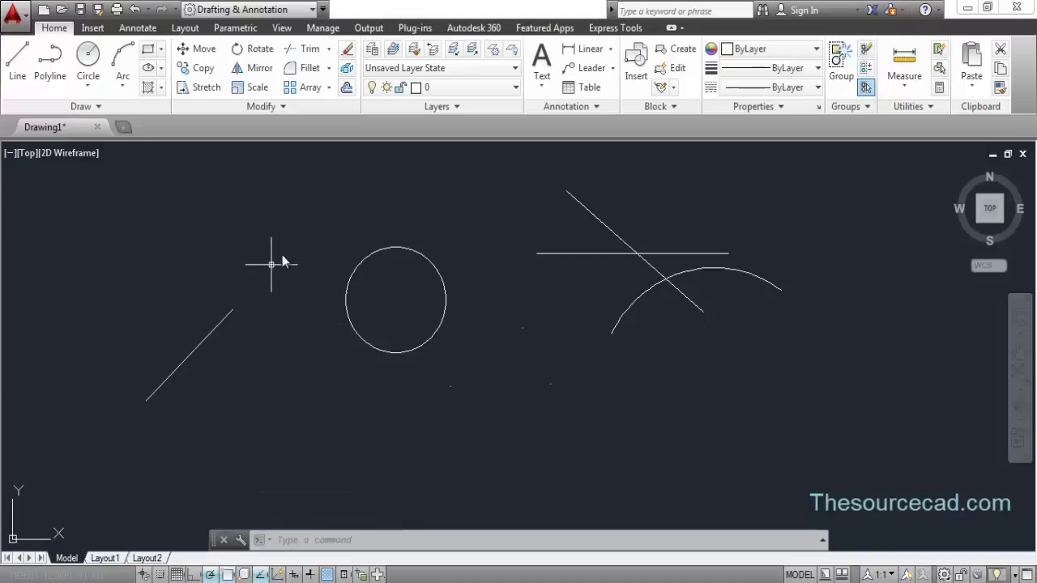
Continue the slanted line from its upper endpoint along its own direction, with the Extension object snap mode switched on.
click(17, 58)
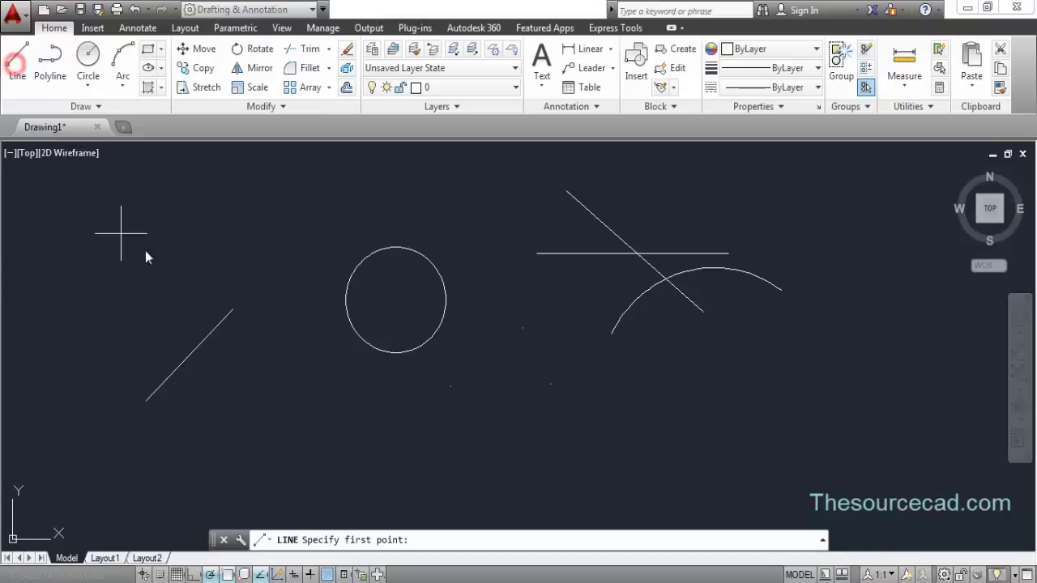
click(232, 311)
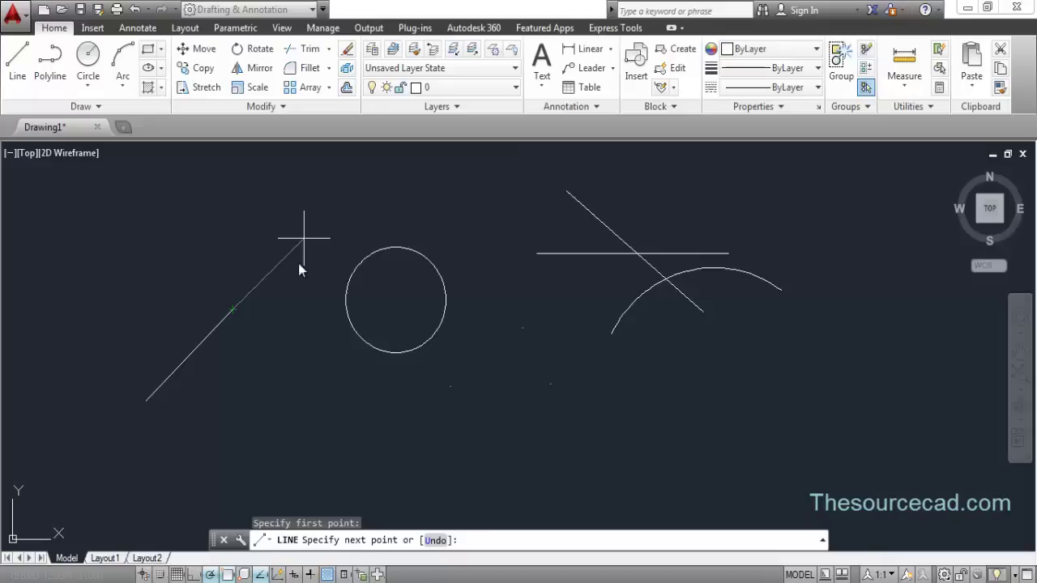
click(229, 573)
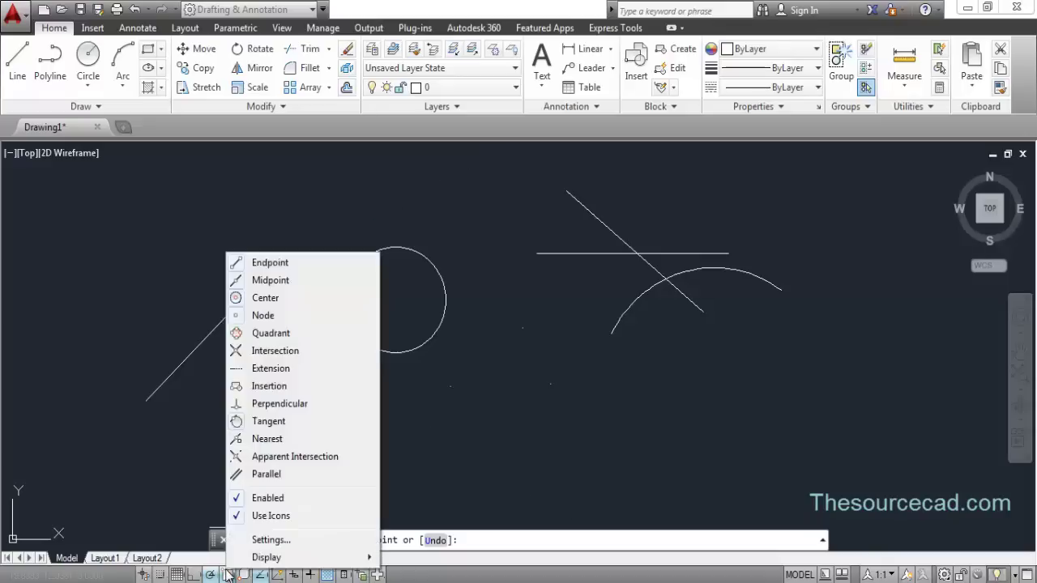
click(272, 369)
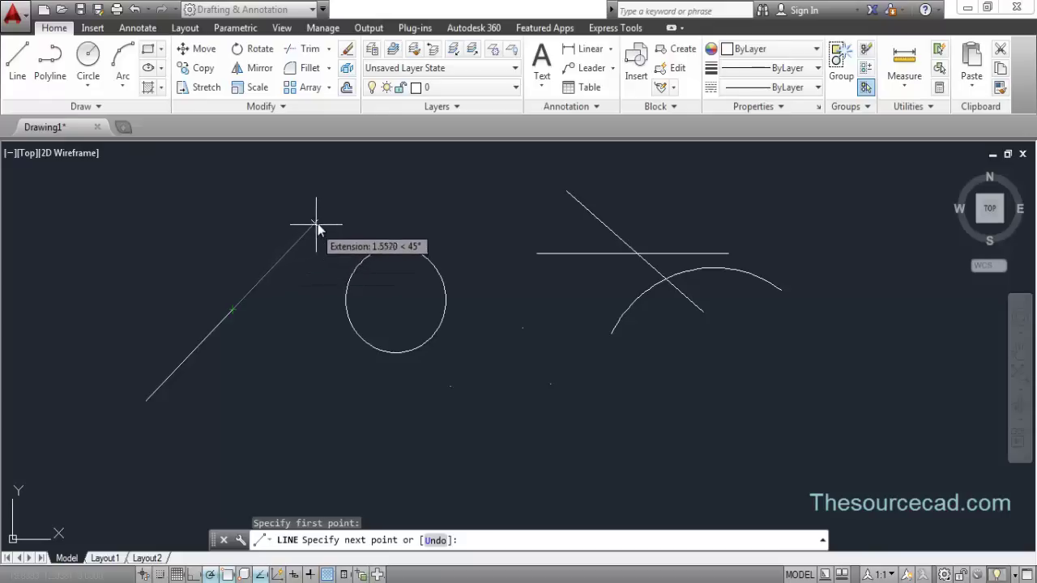
click(344, 195)
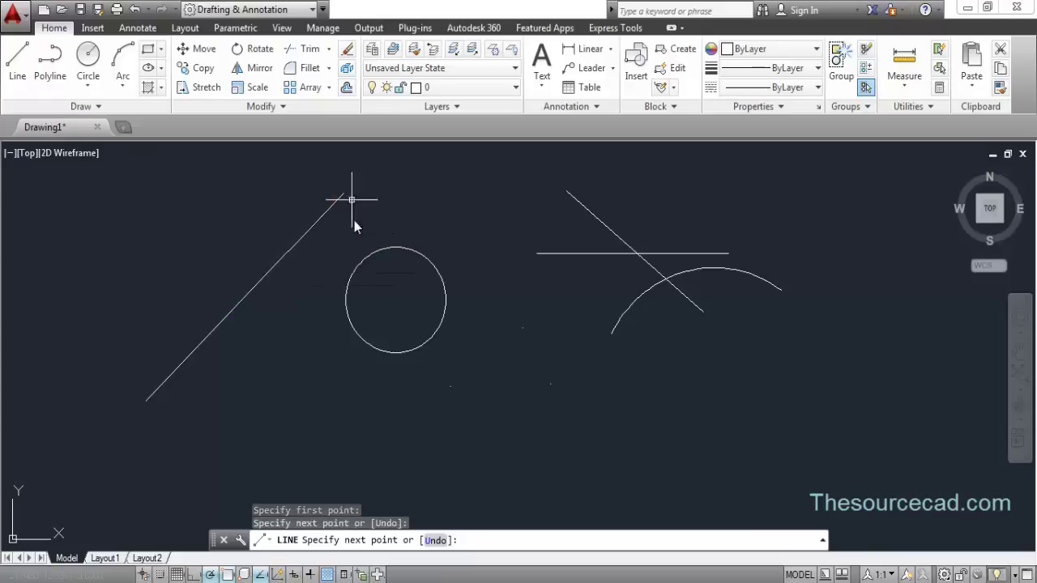
key(Return)
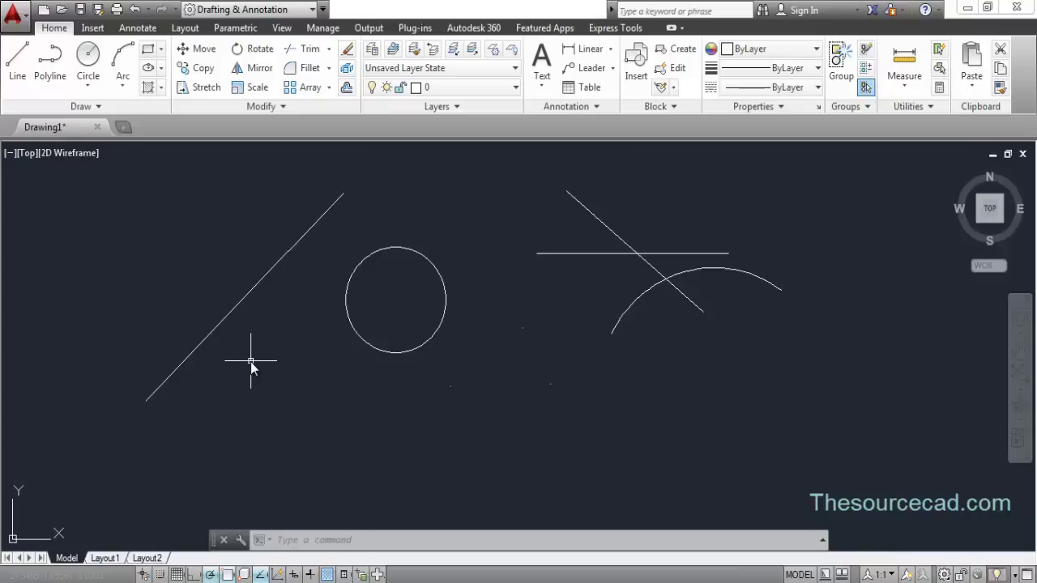
Draw a three-point arc that starts below the circle, passes through it and ends to its right.
click(122, 56)
click(345, 368)
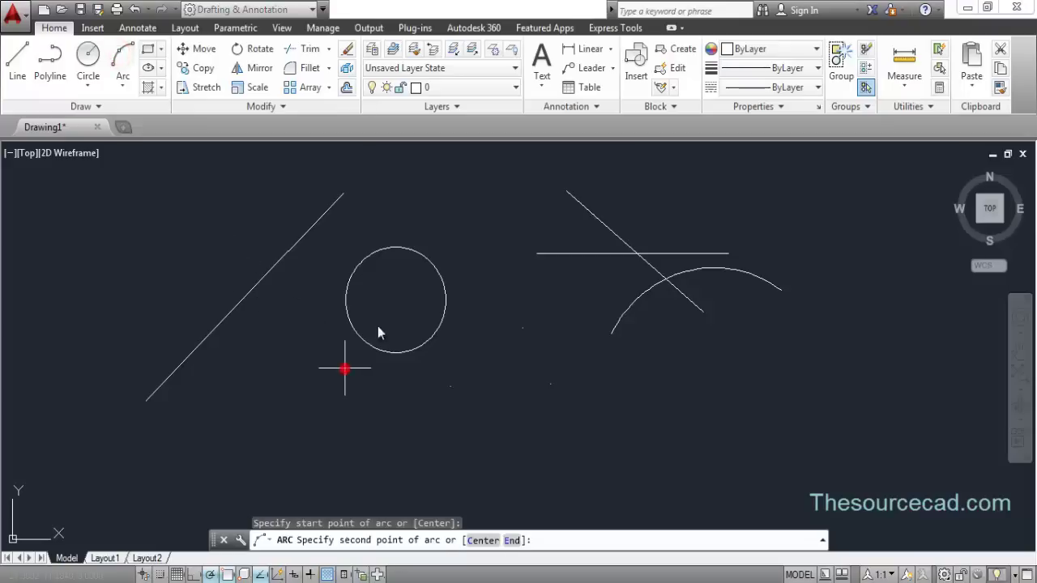
click(403, 300)
click(486, 331)
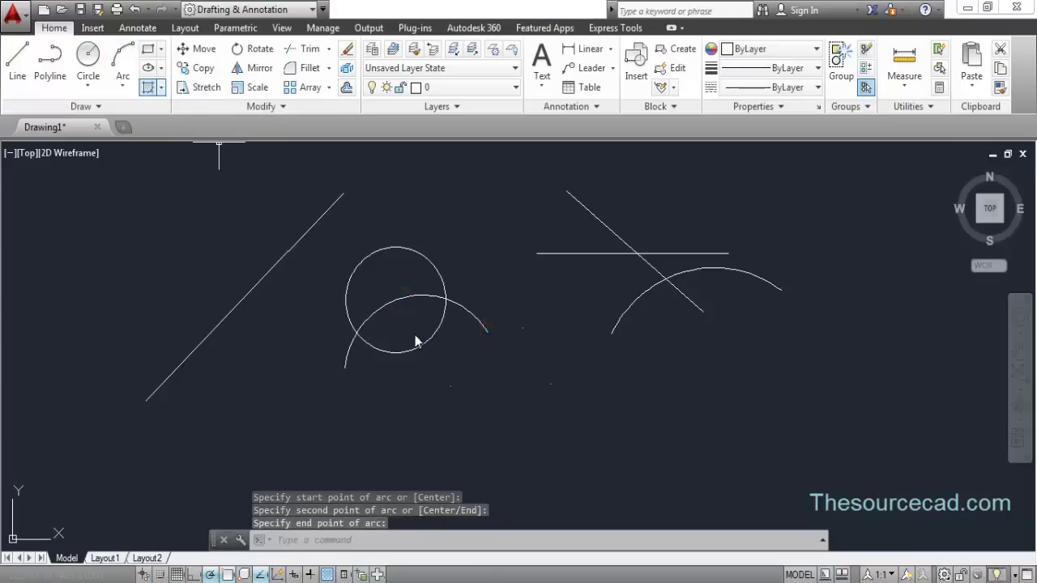
Stretch the right end of the arc over the circle along its curvature using the Extension snap, and erase that arc.
click(481, 325)
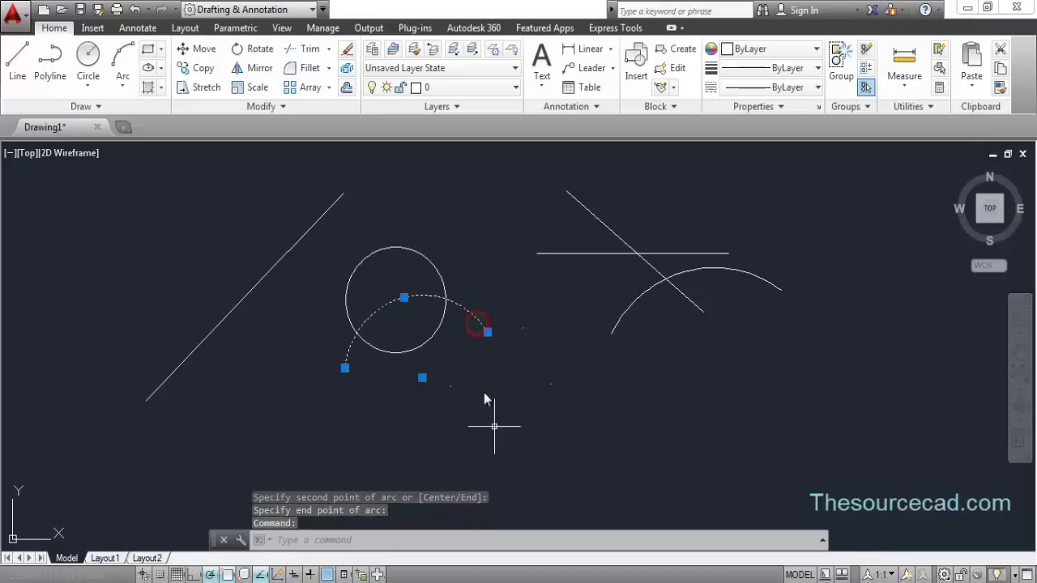
click(487, 332)
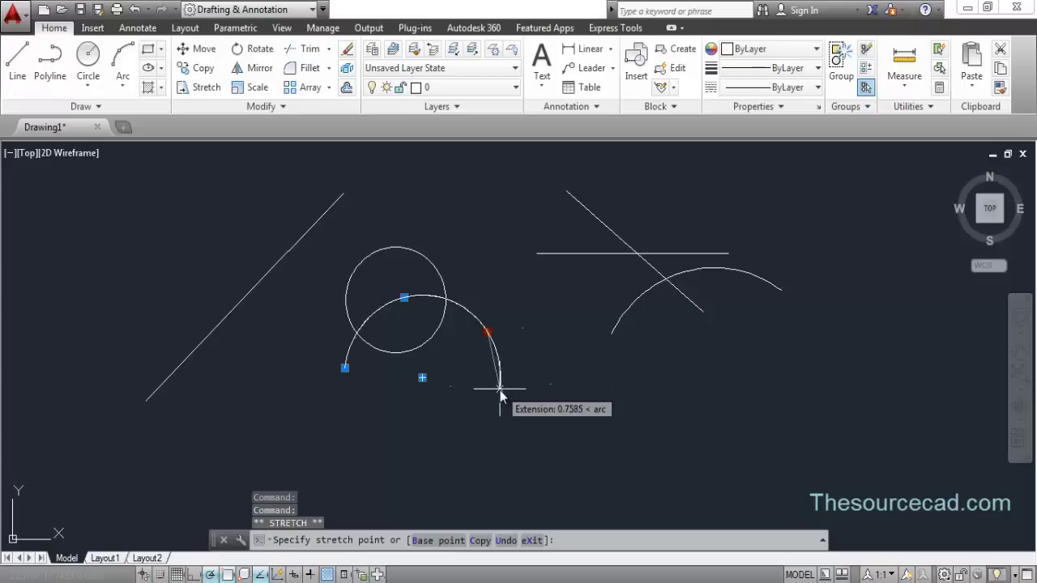
click(473, 440)
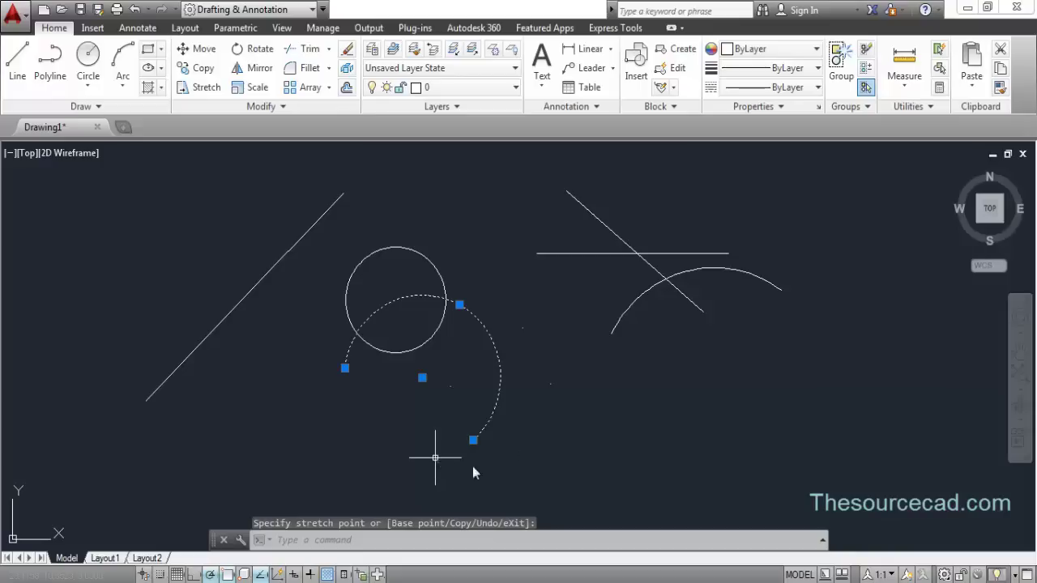
right_click(496, 379)
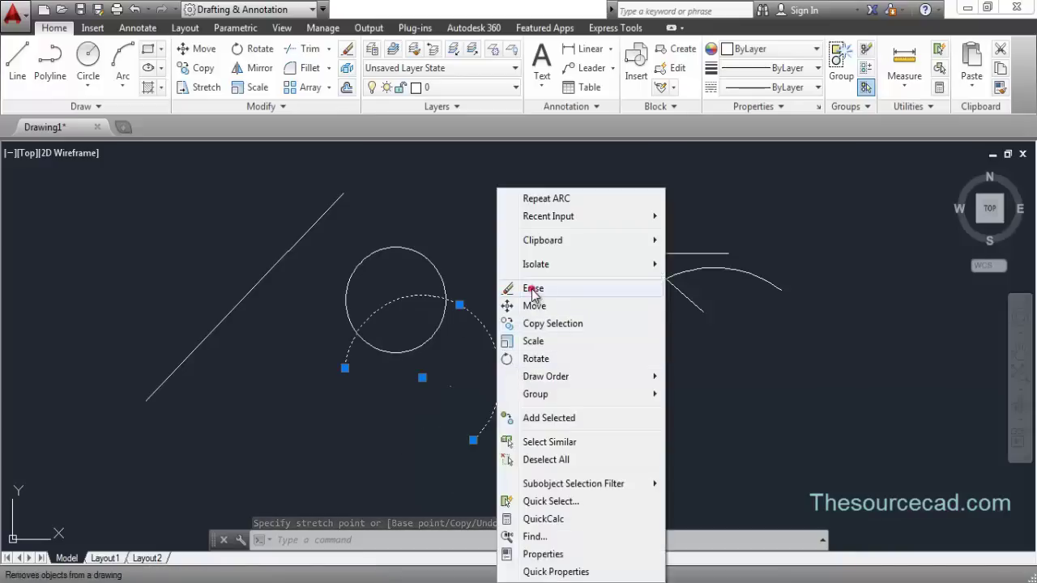
click(532, 291)
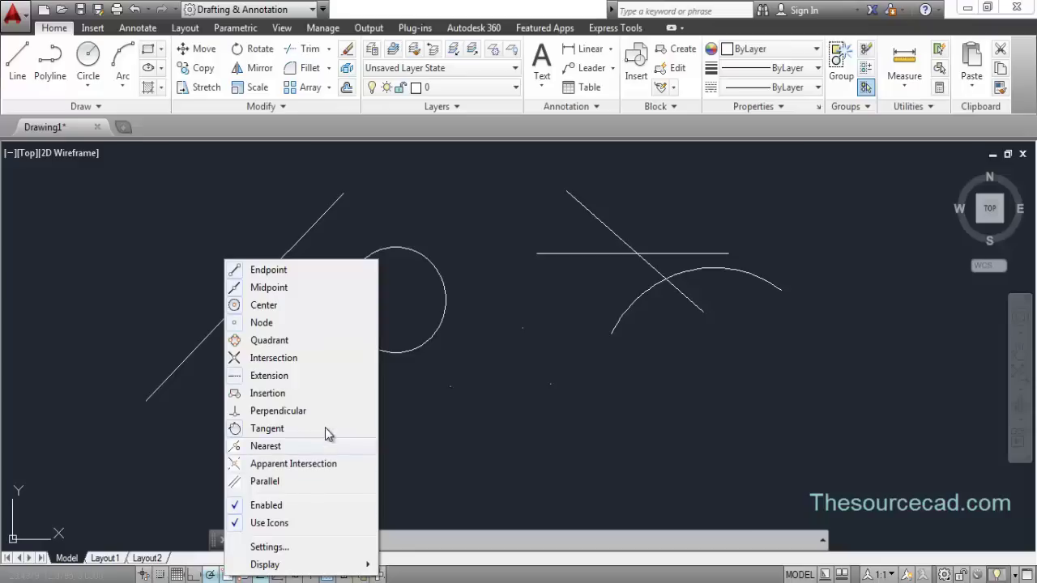
Review the remaining object snap modes and erase the three point objects below and beside the circle.
click(264, 428)
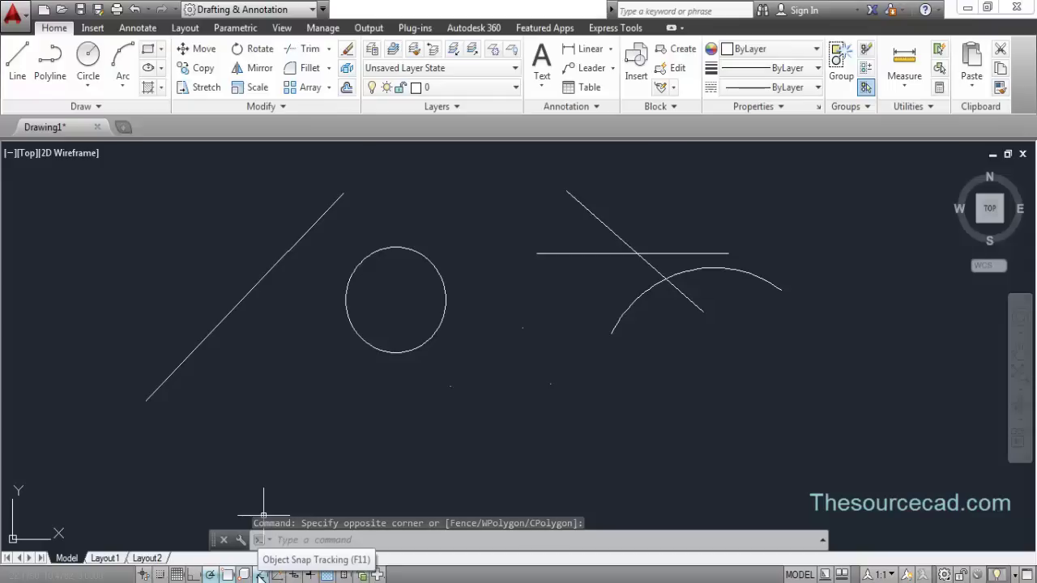
click(792, 466)
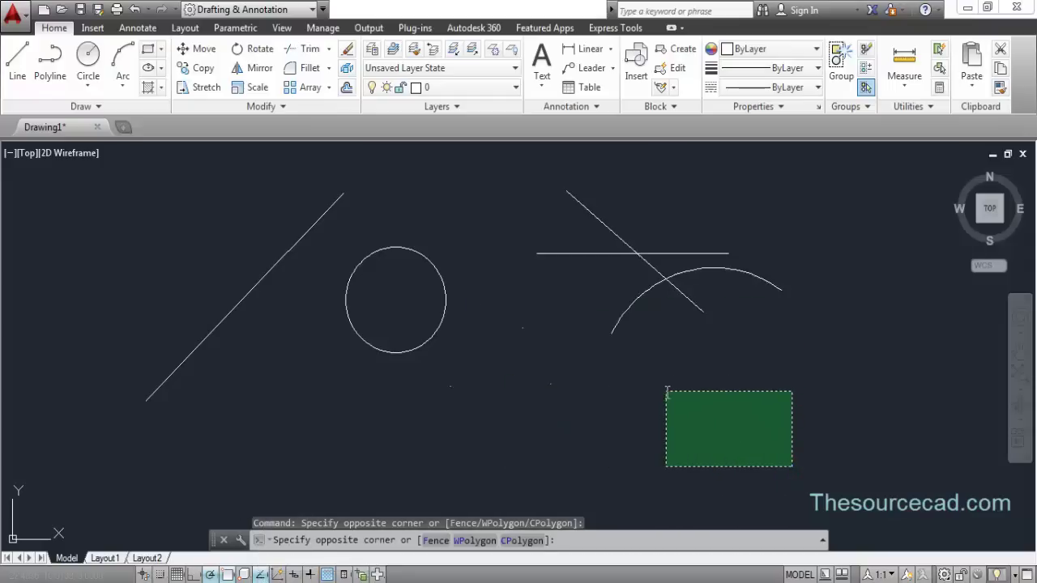
click(434, 374)
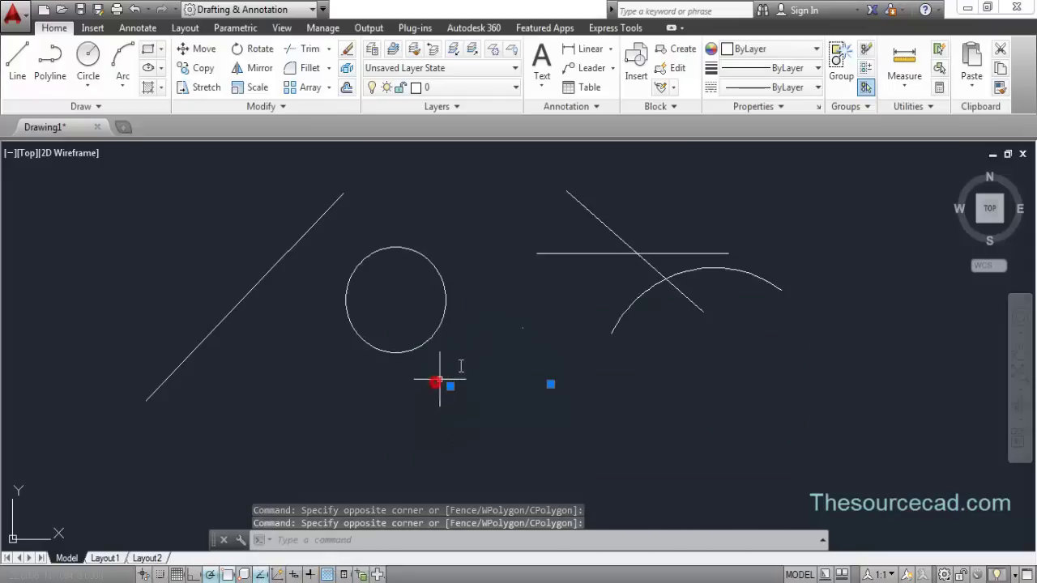
click(537, 349)
click(506, 302)
right_click(506, 301)
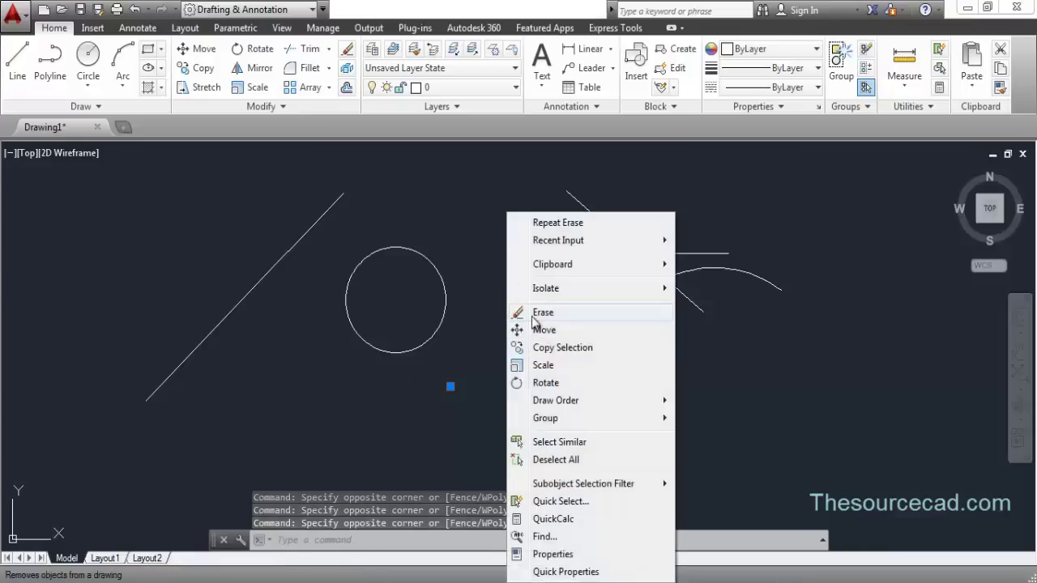
click(533, 308)
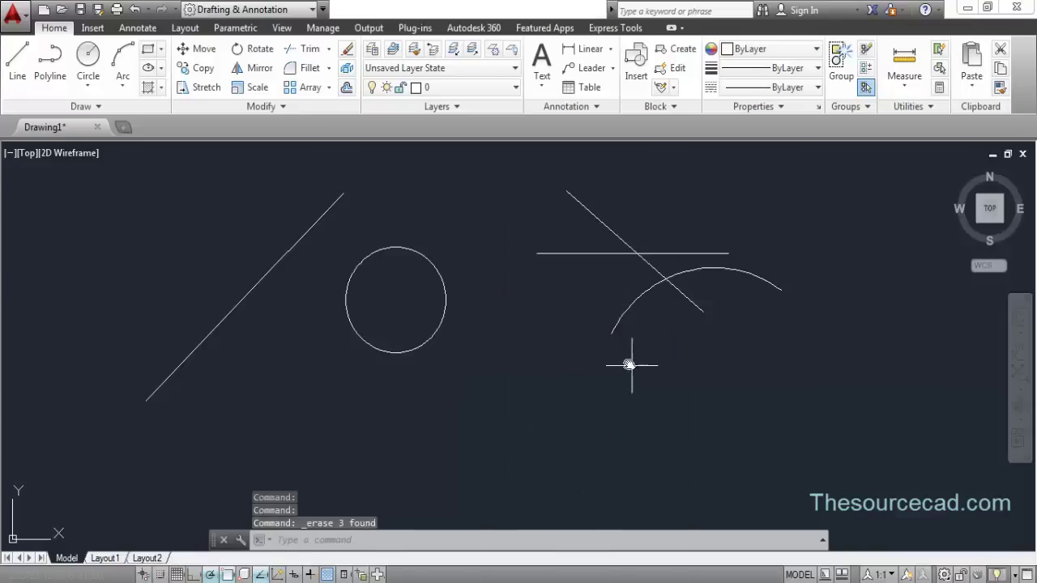
Draw a rectangle from four connected lines to the right of the arc, aligning its last corner with the start point by object snap tracking.
middle_drag(629, 361, 458, 364)
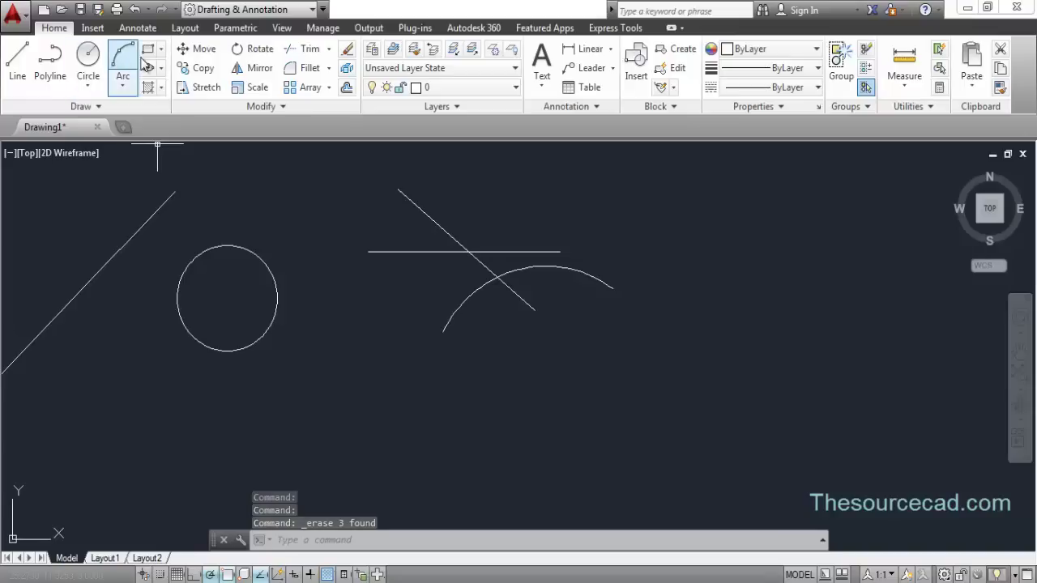
click(17, 58)
middle_drag(626, 327, 519, 354)
click(634, 222)
click(820, 222)
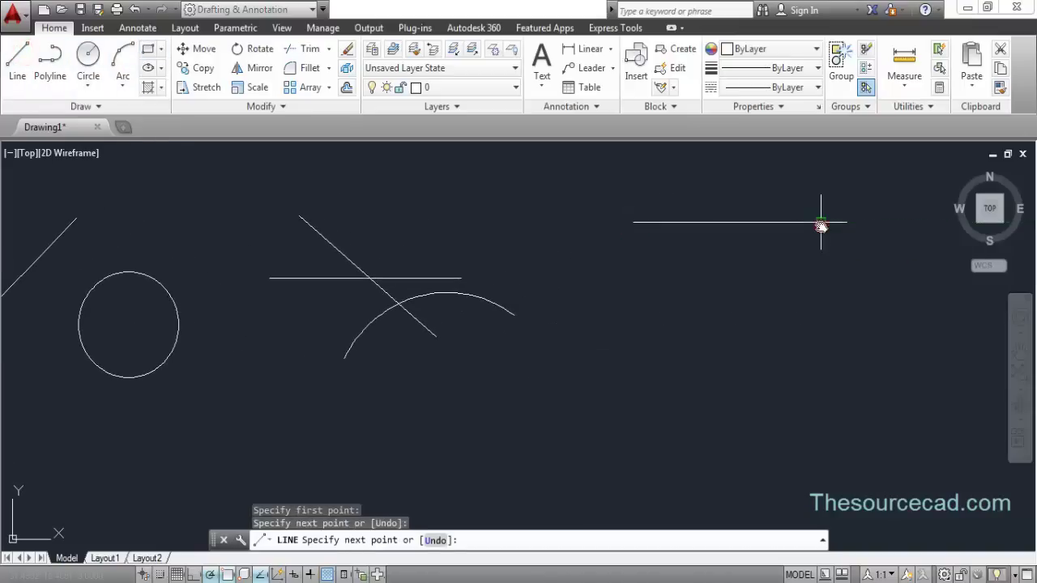
click(821, 334)
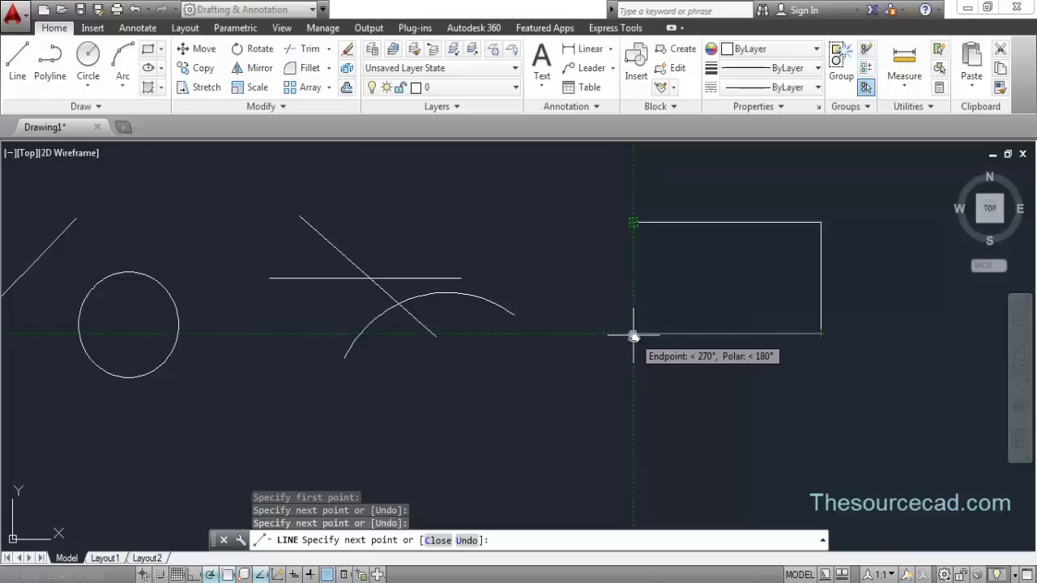
click(633, 335)
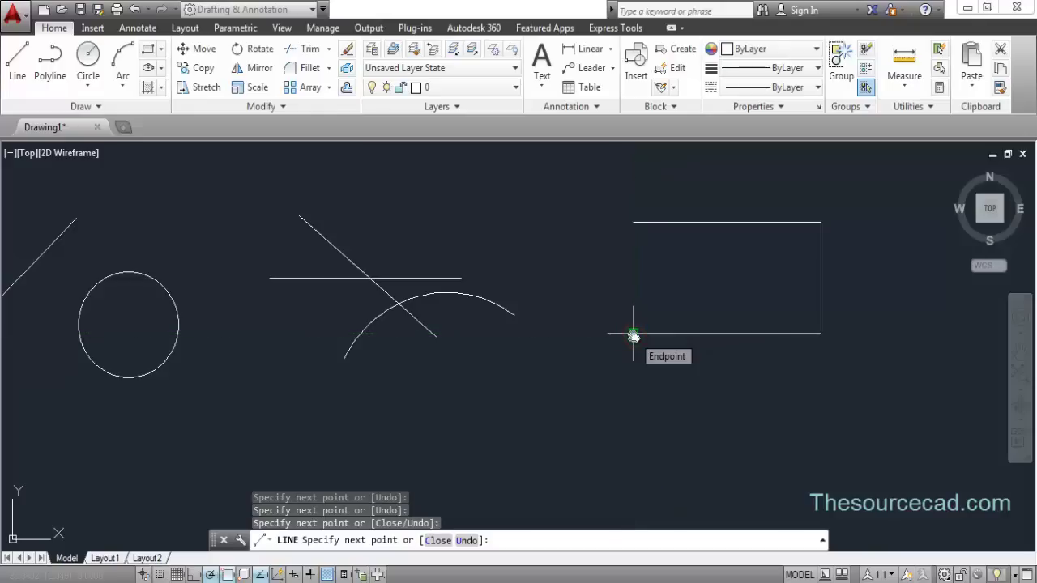
click(633, 223)
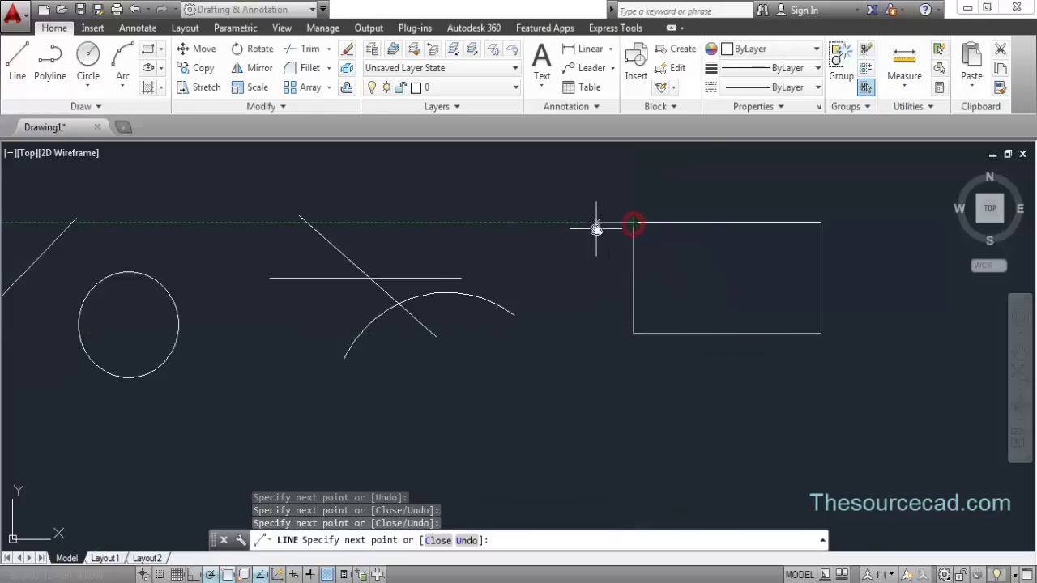
With object snap tracking turned off, draw two connected lines below the rectangle as the top and right sides of a second rectangle.
right_click(597, 229)
click(623, 239)
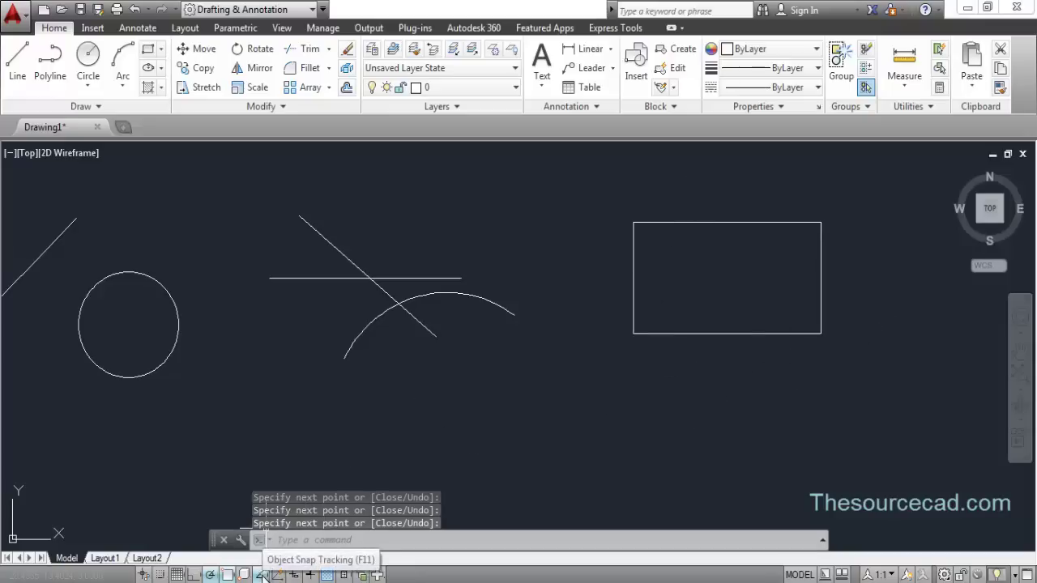
click(262, 575)
middle_drag(728, 375, 701, 341)
click(17, 59)
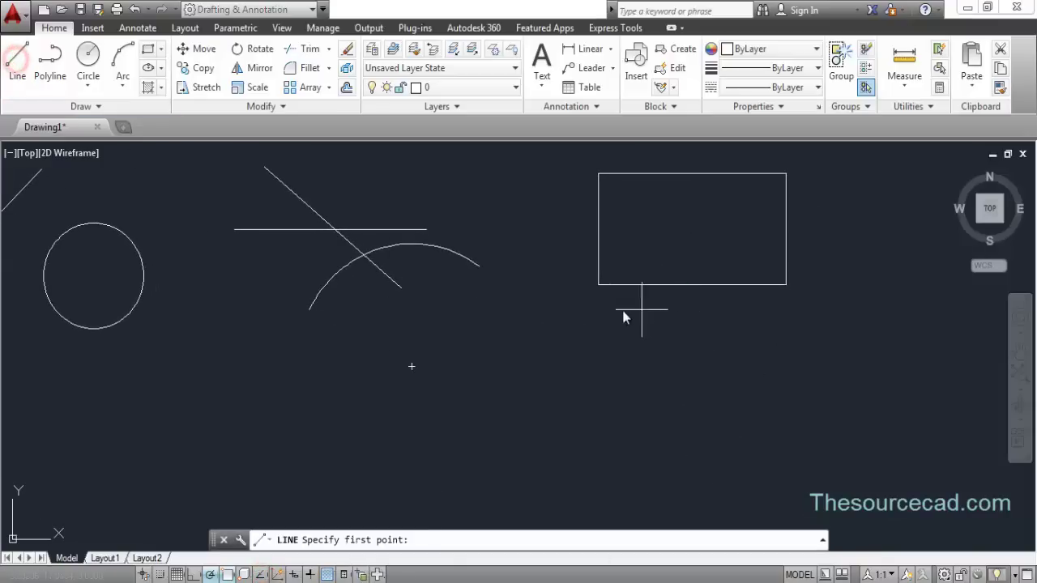
click(589, 312)
click(787, 313)
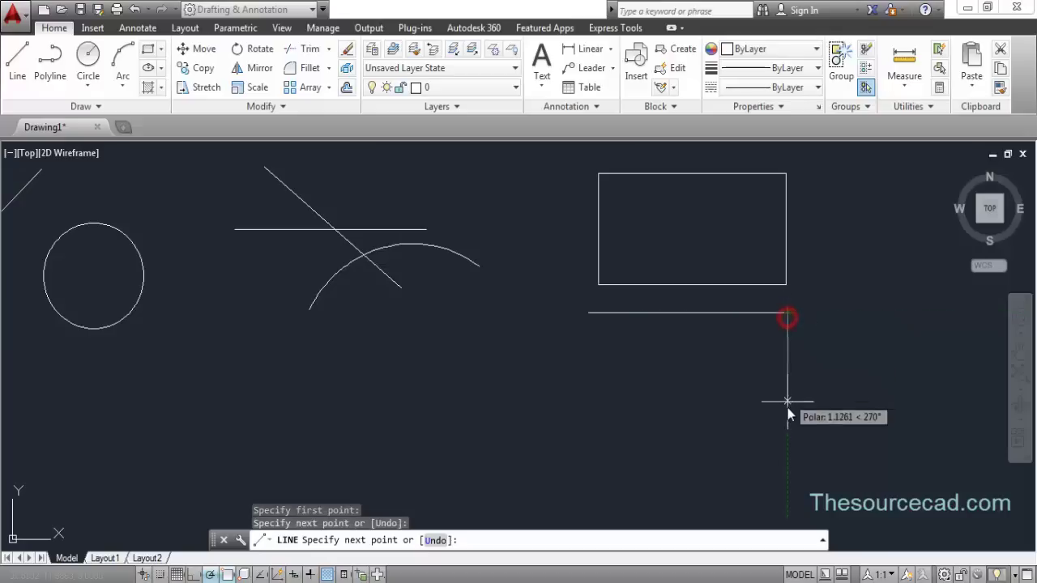
click(787, 411)
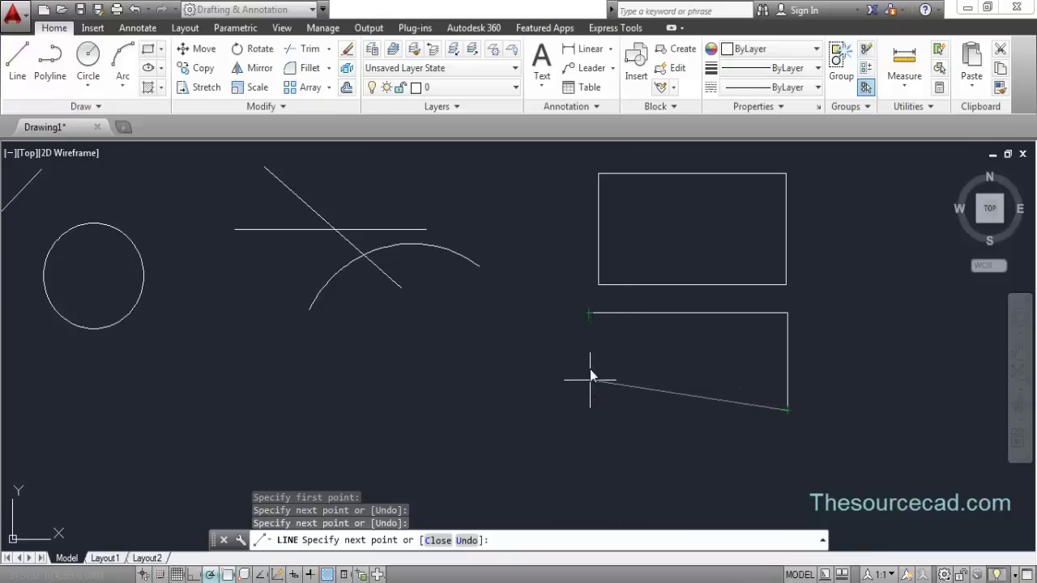
Turn object snap tracking back on and complete the lower rectangle, aligning its last corner with the start point before closing it.
click(261, 575)
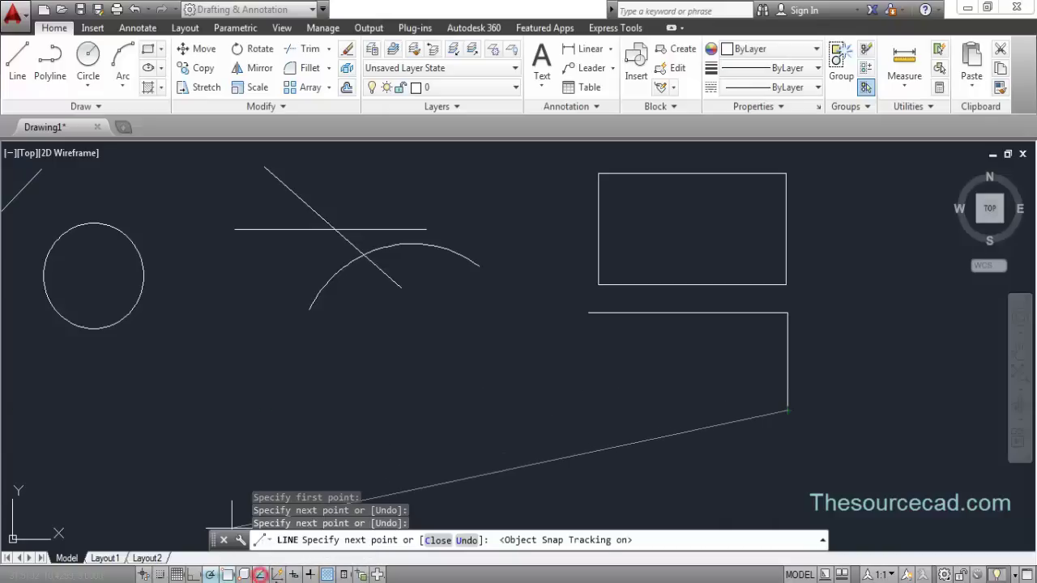
click(589, 410)
click(590, 316)
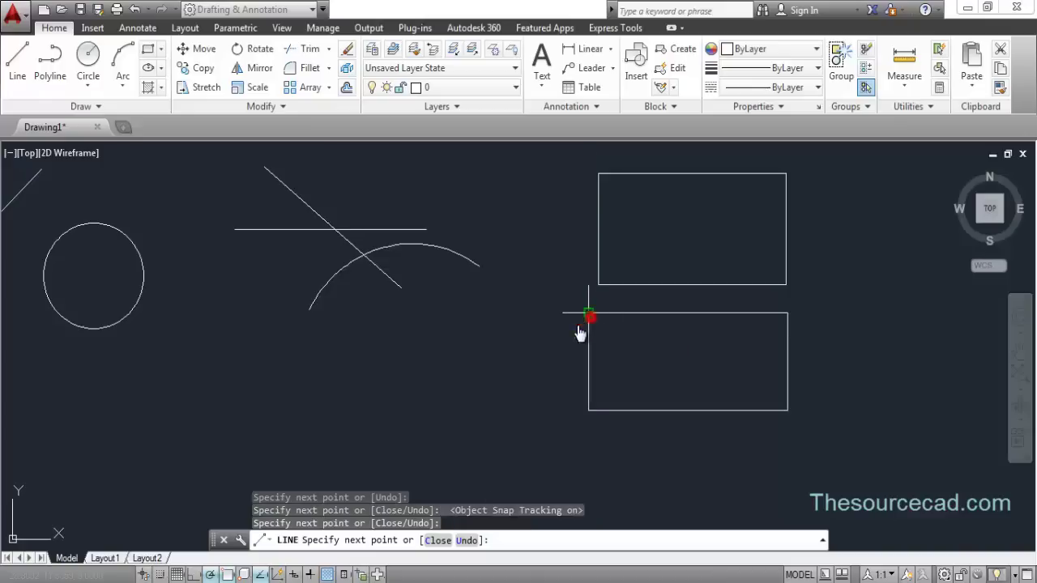
right_click(541, 329)
click(557, 340)
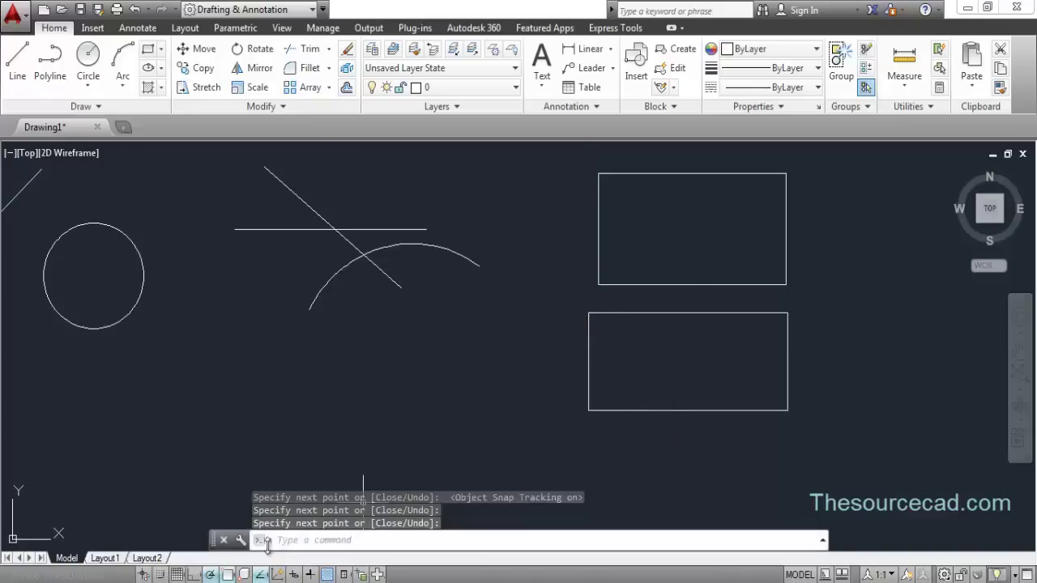
Turn off the Node object snap and check the list of object snap modes.
right_click(260, 575)
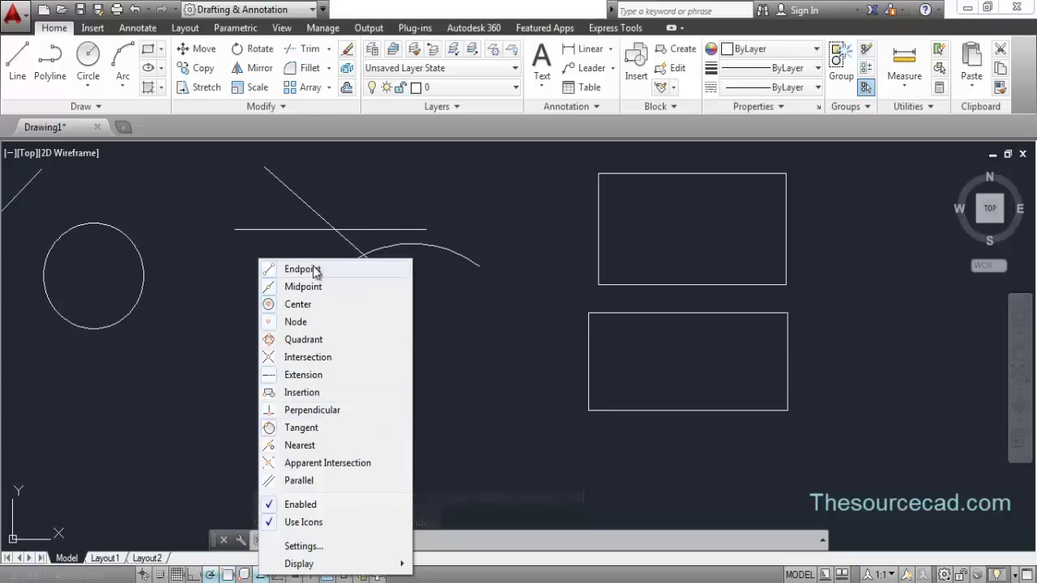
click(299, 324)
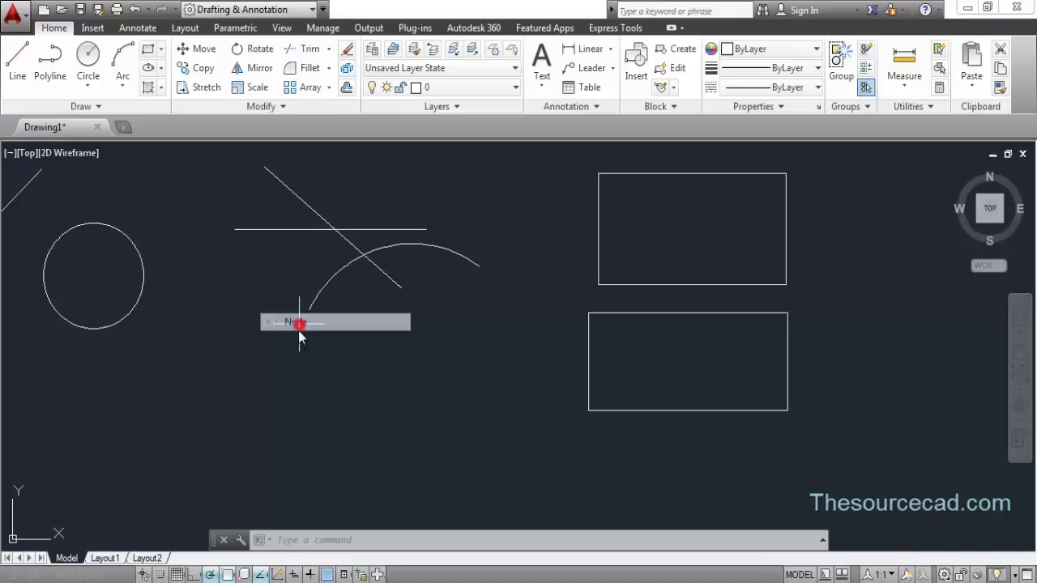
right_click(227, 575)
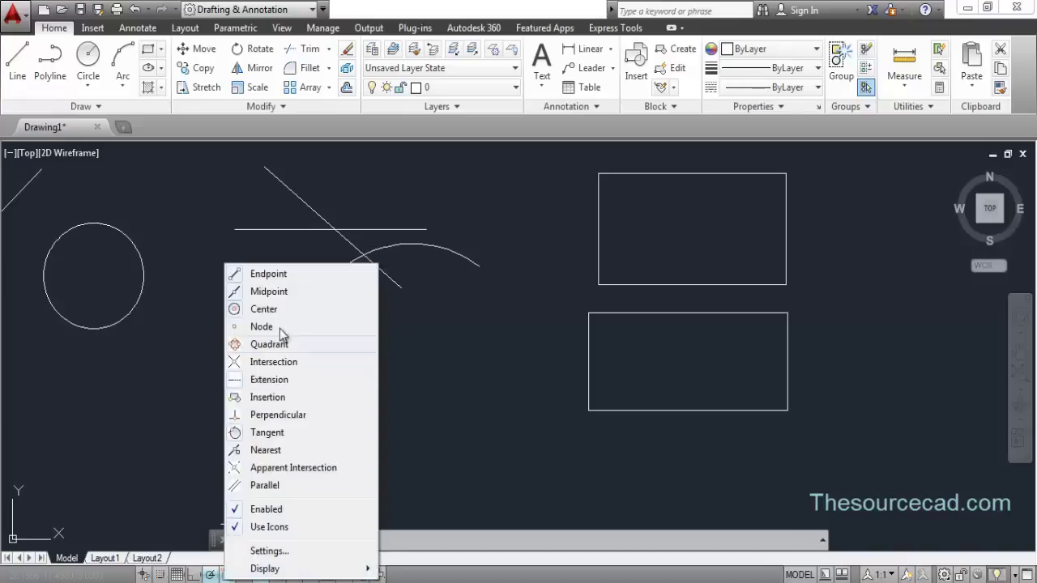
click(435, 376)
click(379, 431)
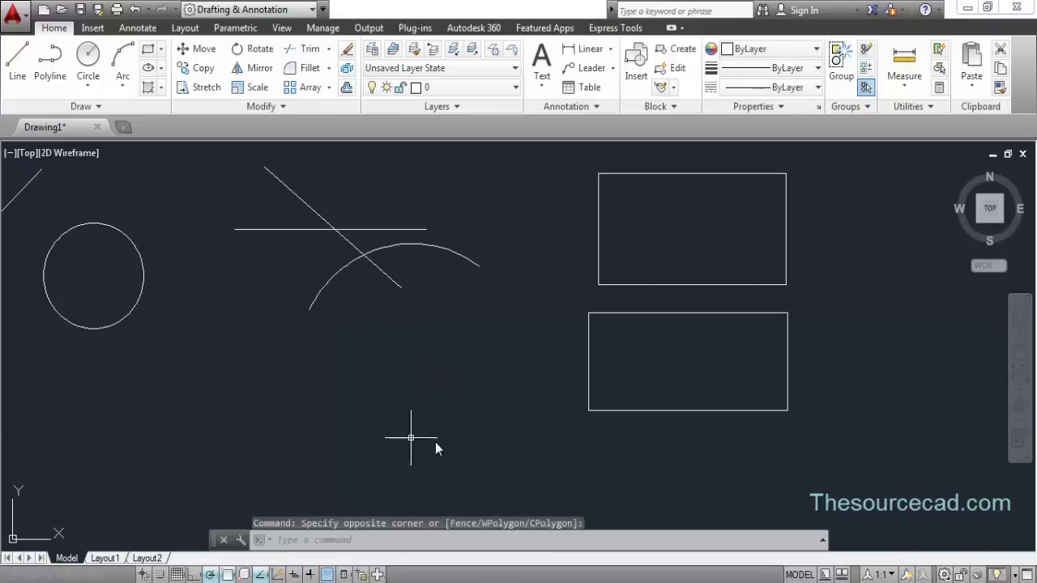
Erase the four lines of the upper rectangle.
click(801, 291)
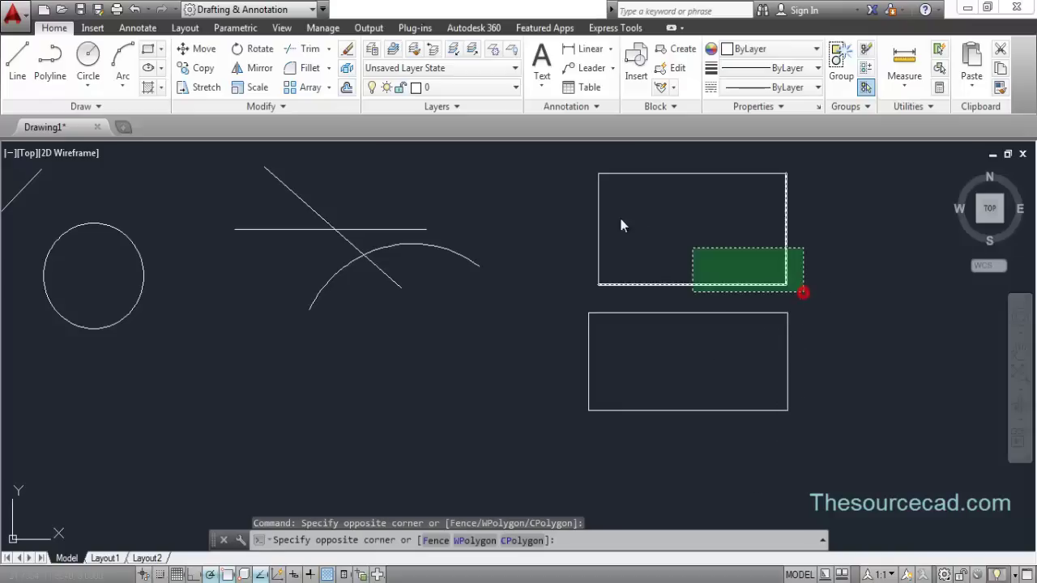
click(576, 162)
right_click(532, 208)
click(571, 314)
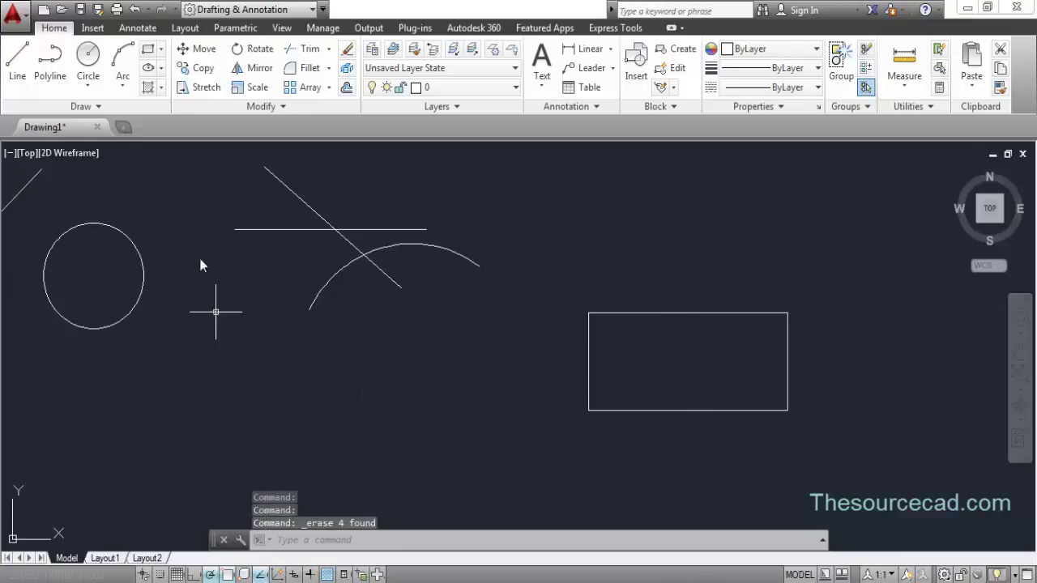
Draw a circle at the centre of the remaining rectangle, tracking its centre from the midpoints of the top and right sides.
click(88, 53)
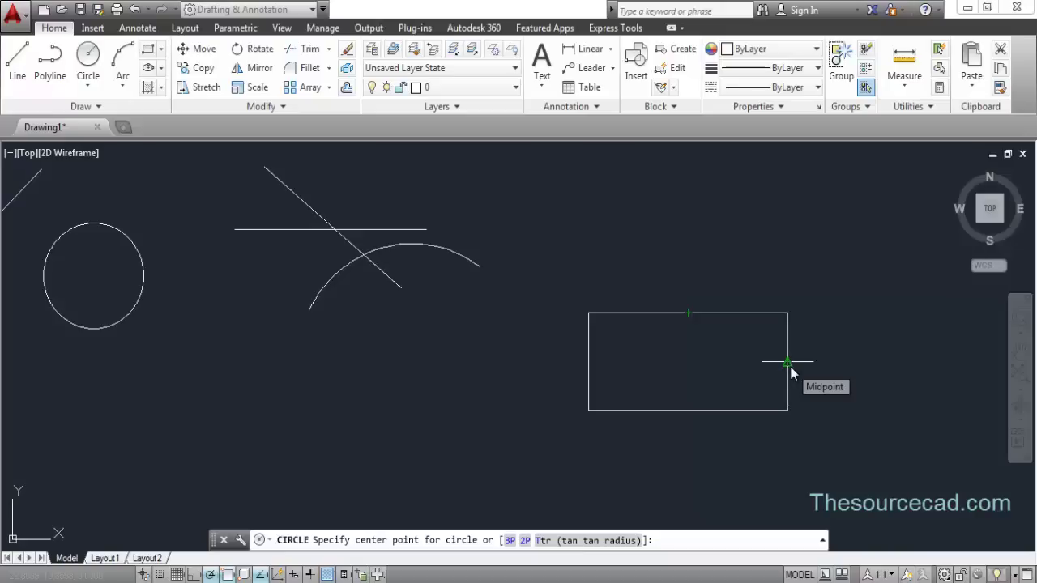
click(688, 364)
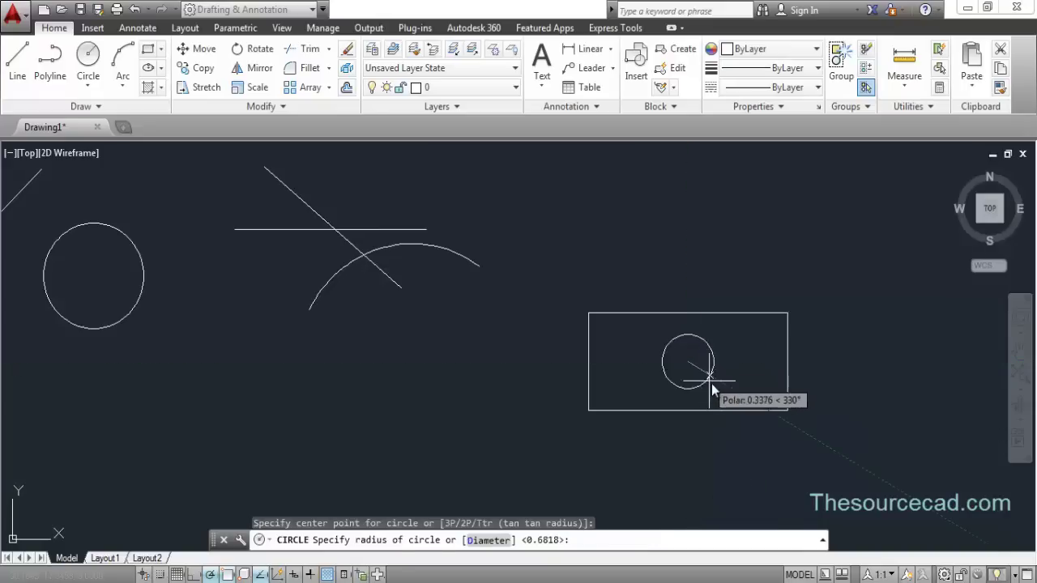
click(713, 386)
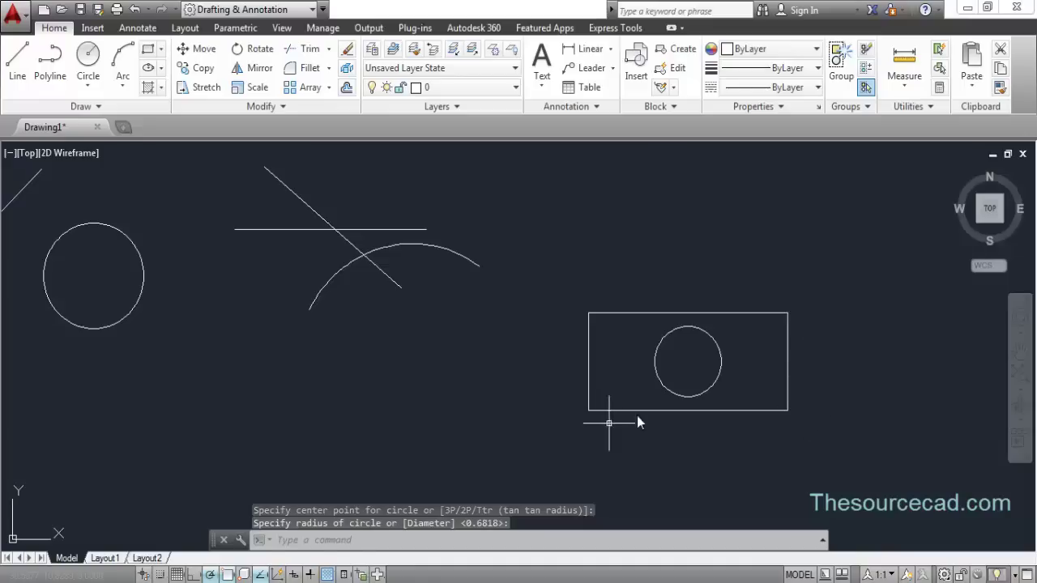
mouse_move(669, 393)
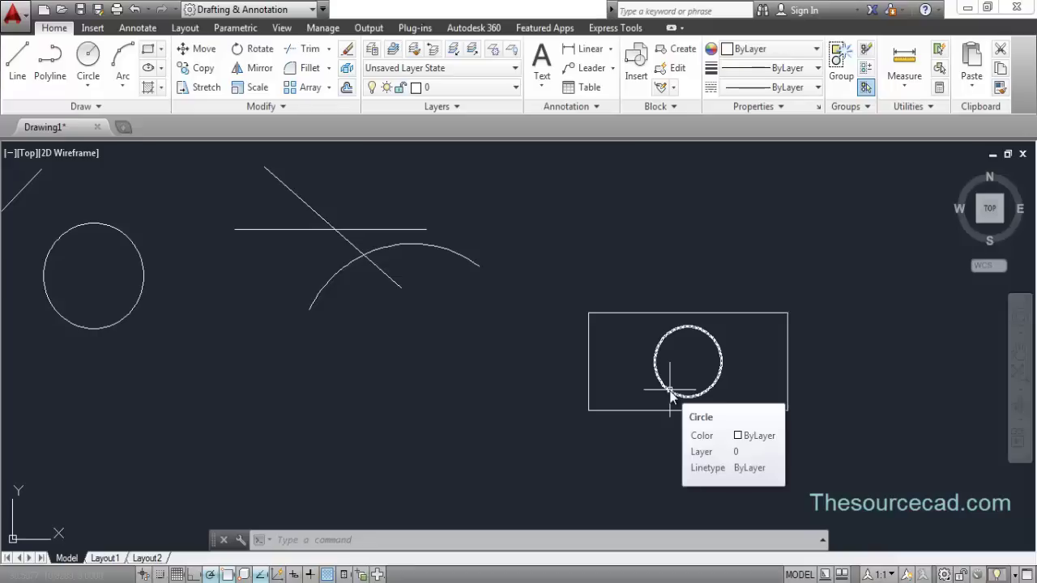
scroll(487, 362, down, 4)
middle_drag(464, 374, 539, 361)
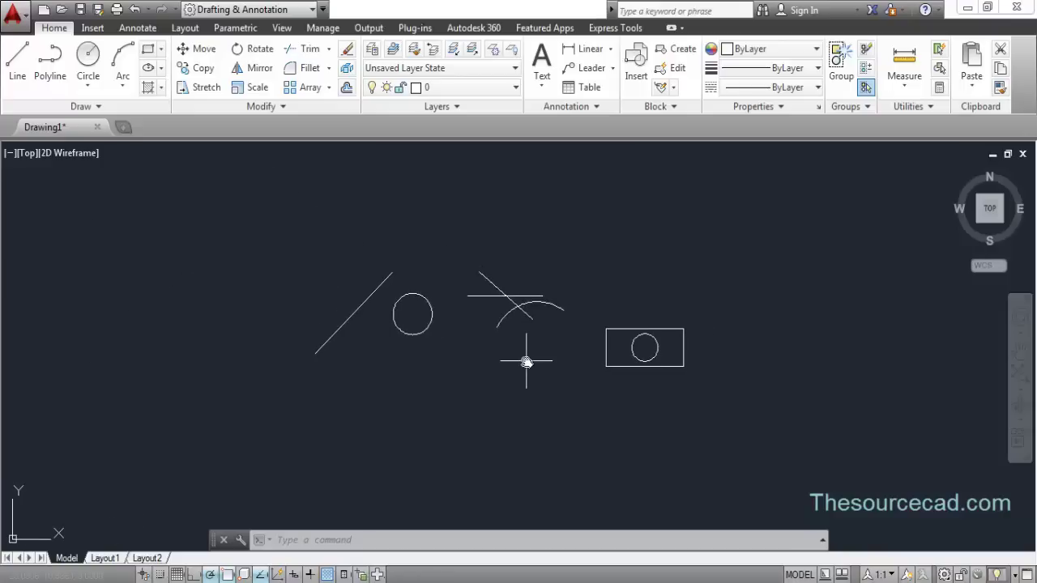